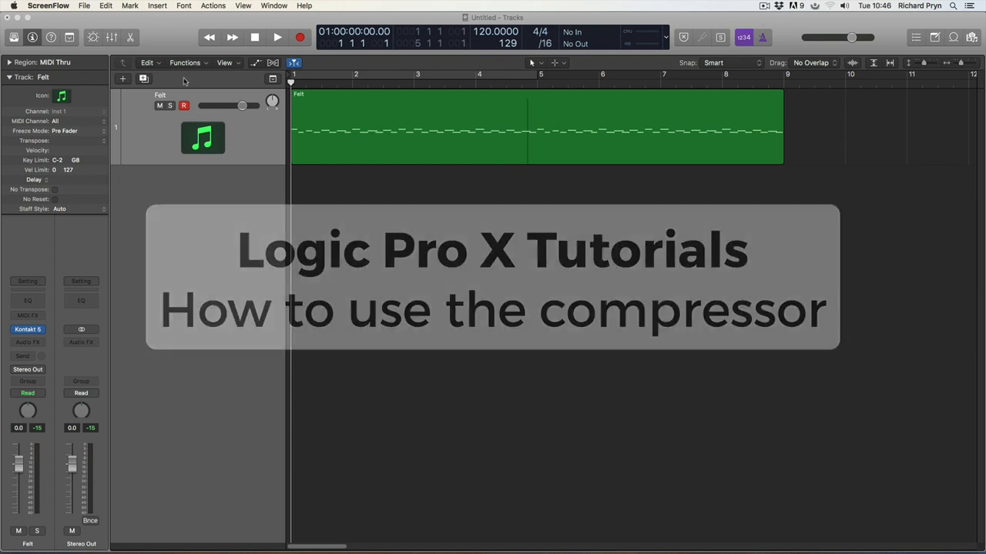
# Step: Play the first bars of the Felt piano region, stop near bar 2, and bring up the region's options
pyautogui.click(363, 160)
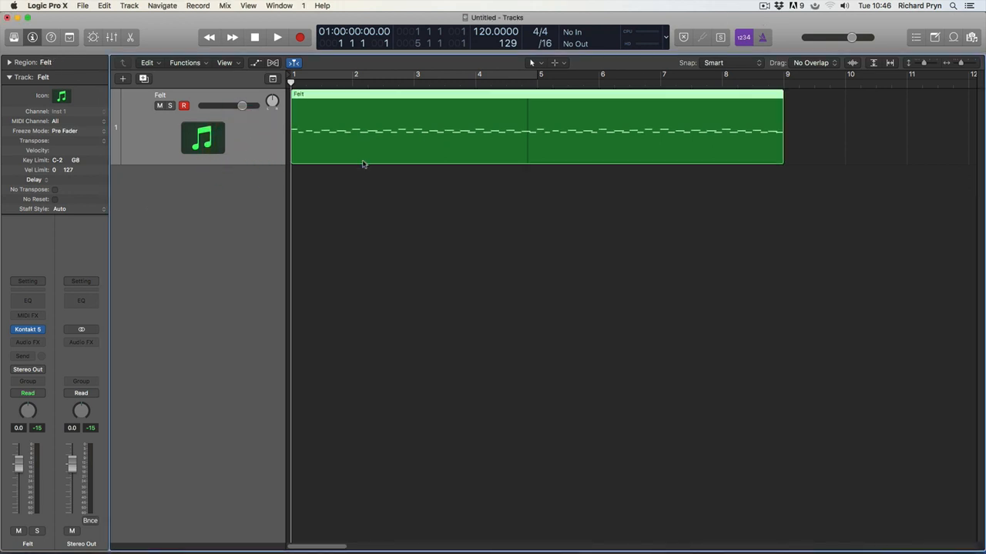
pyautogui.press('space')
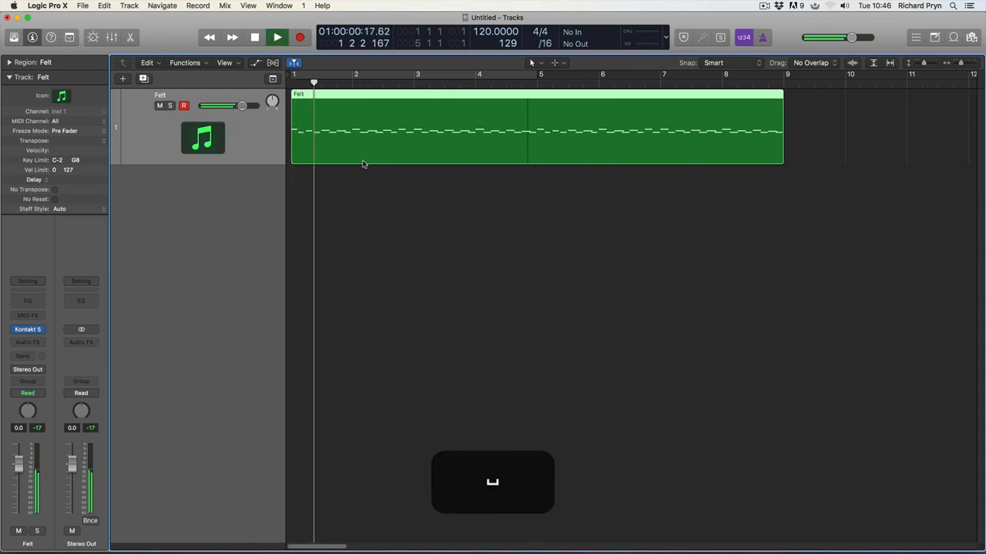
pyautogui.press('space')
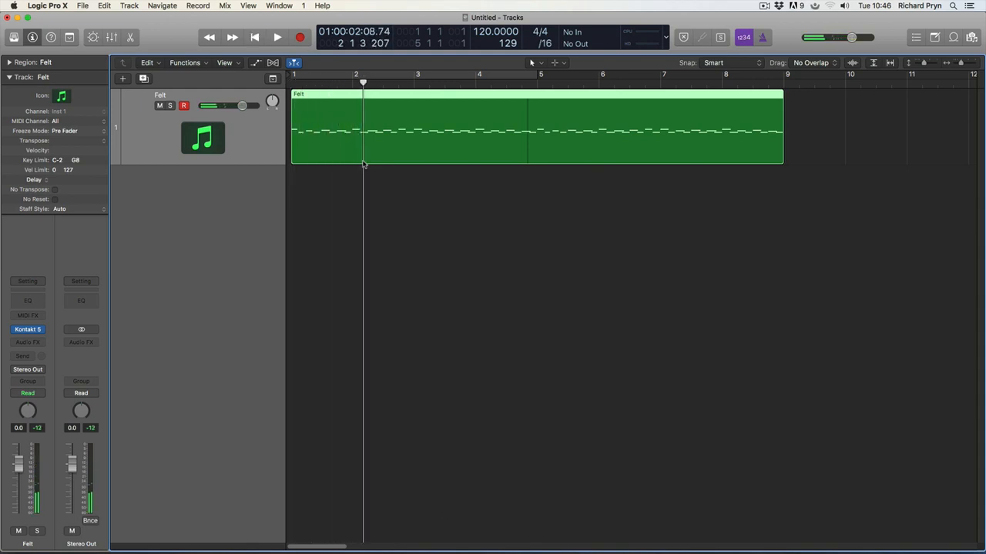
pyautogui.rightClick(351, 142)
# Step: Bounce Felt in place to a muted, enlarged Felt_bip track and audition a bars 1–9 cycle
pyautogui.click(363, 132)
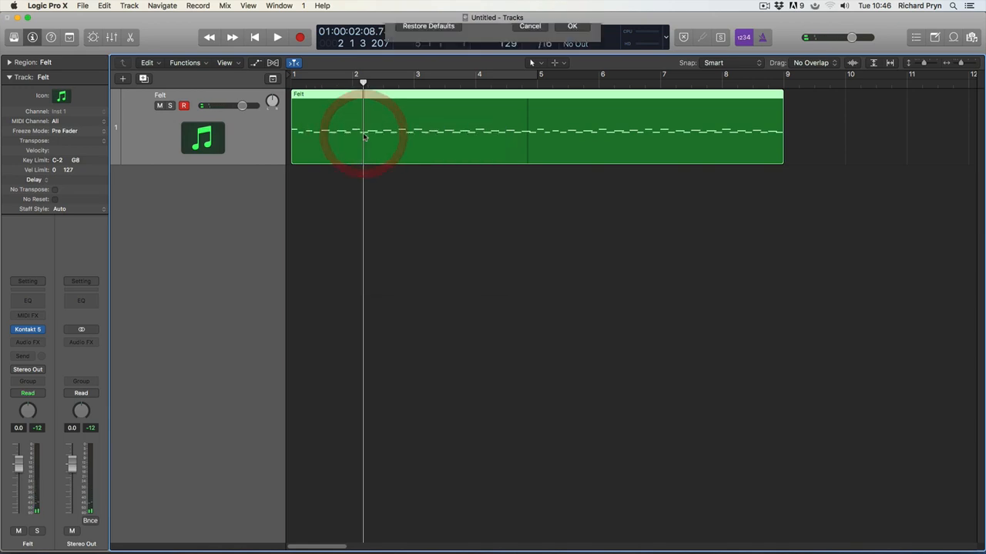
pyautogui.press('Return')
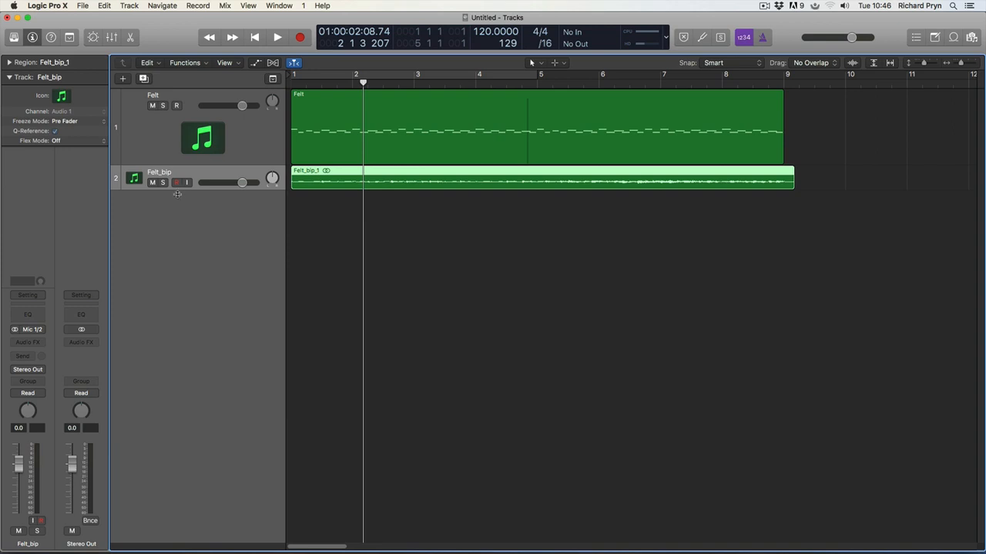
pyautogui.moveTo(188, 188); pyautogui.dragTo(190, 326)
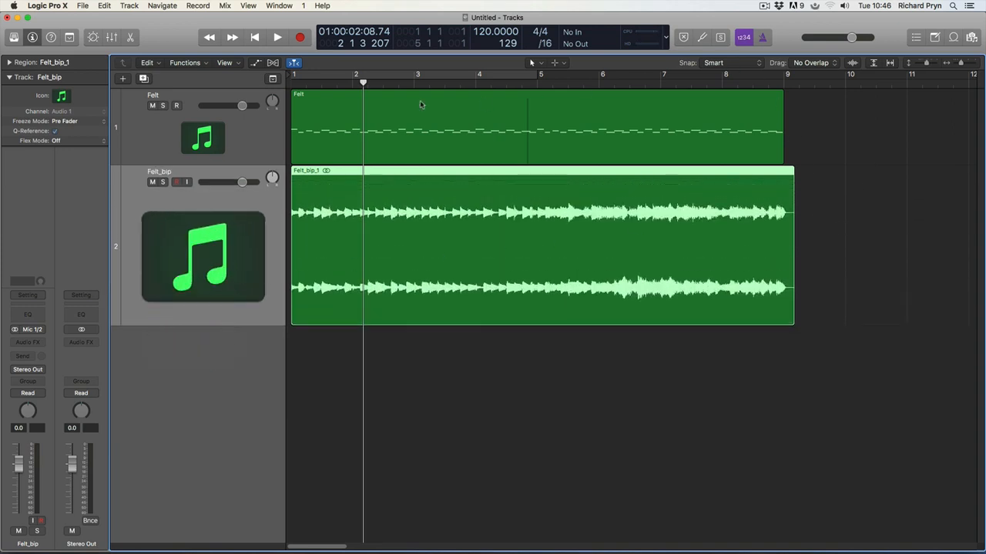
pyautogui.press('c')
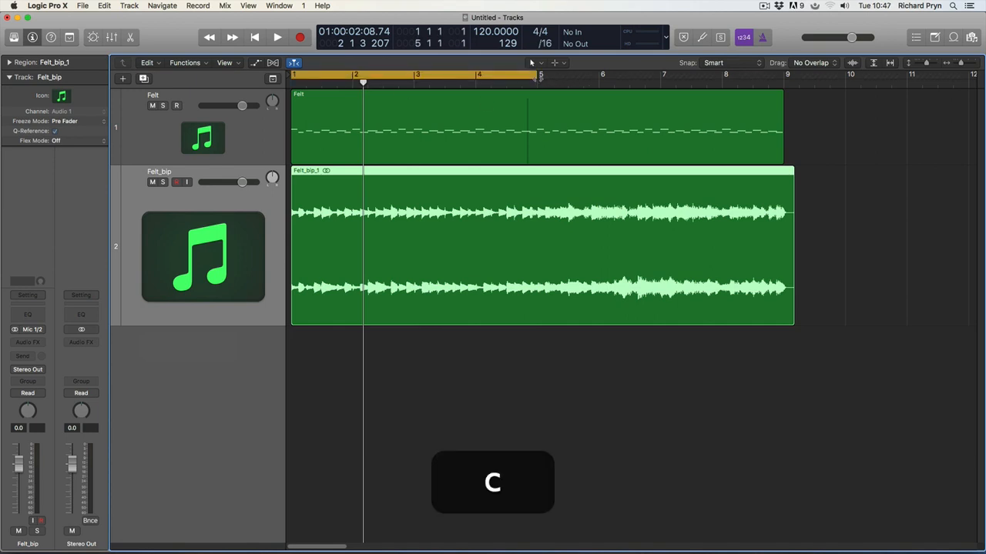
pyautogui.moveTo(537, 77); pyautogui.dragTo(786, 74)
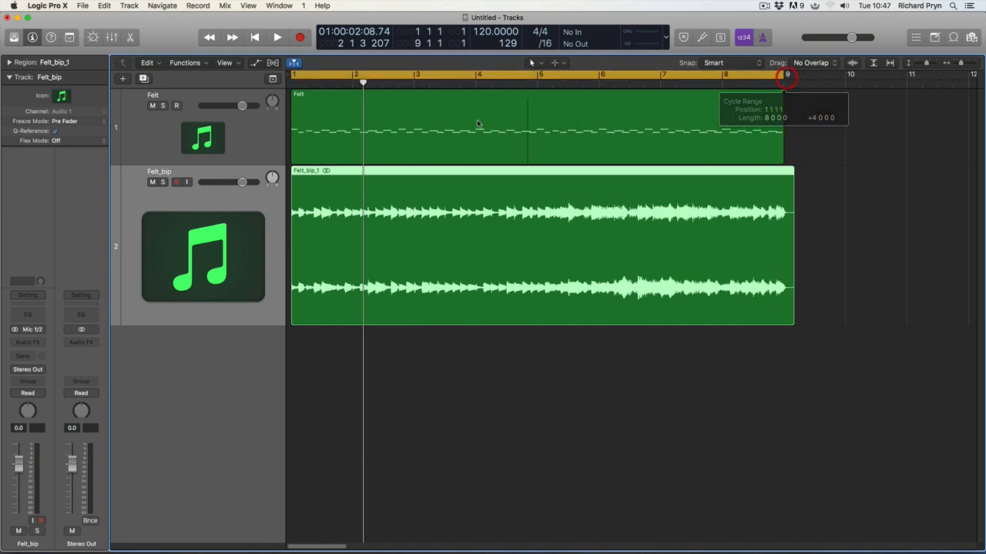
pyautogui.click(152, 182)
pyautogui.click(494, 400)
pyautogui.press('space')
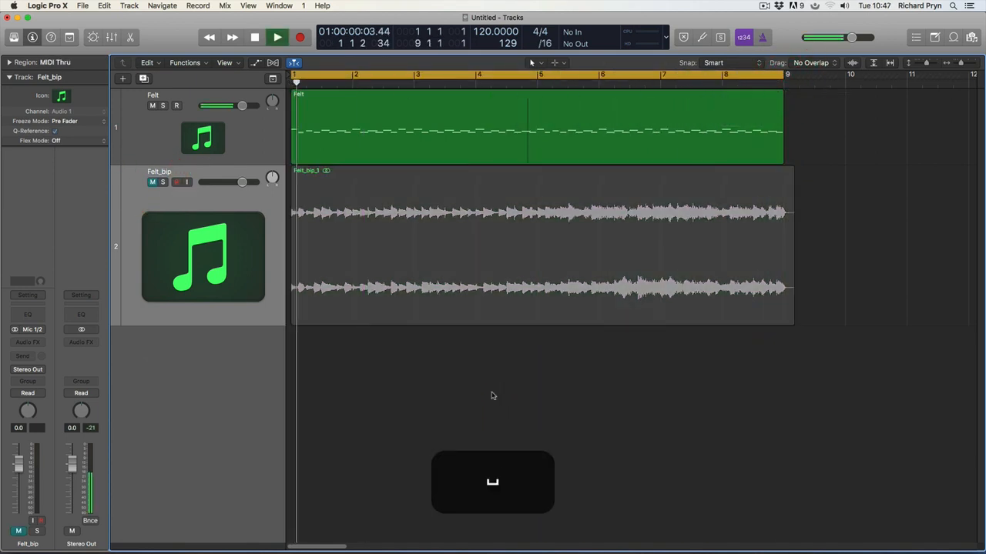
pyautogui.press('space')
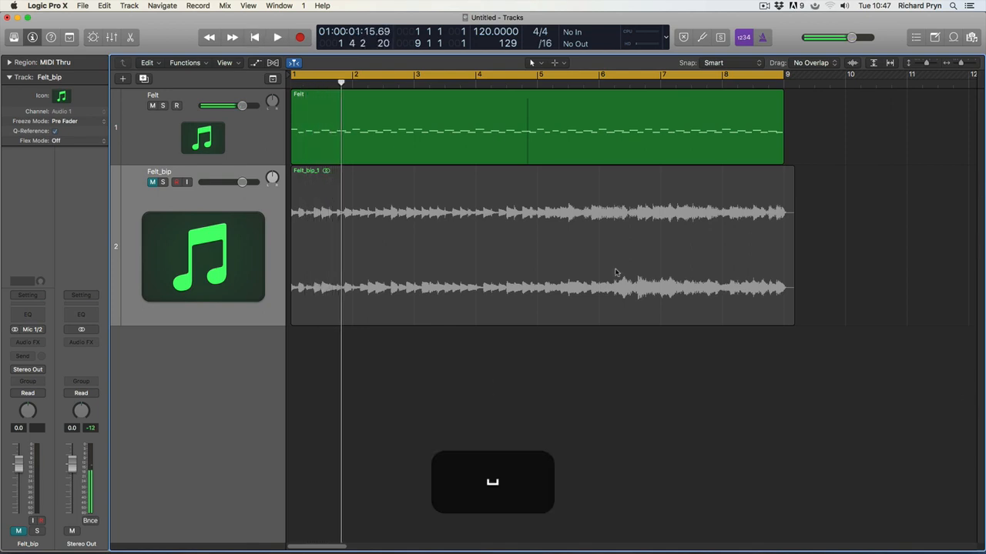
# Step: Insert a stereo Compressor on the Felt track
pyautogui.click(206, 154)
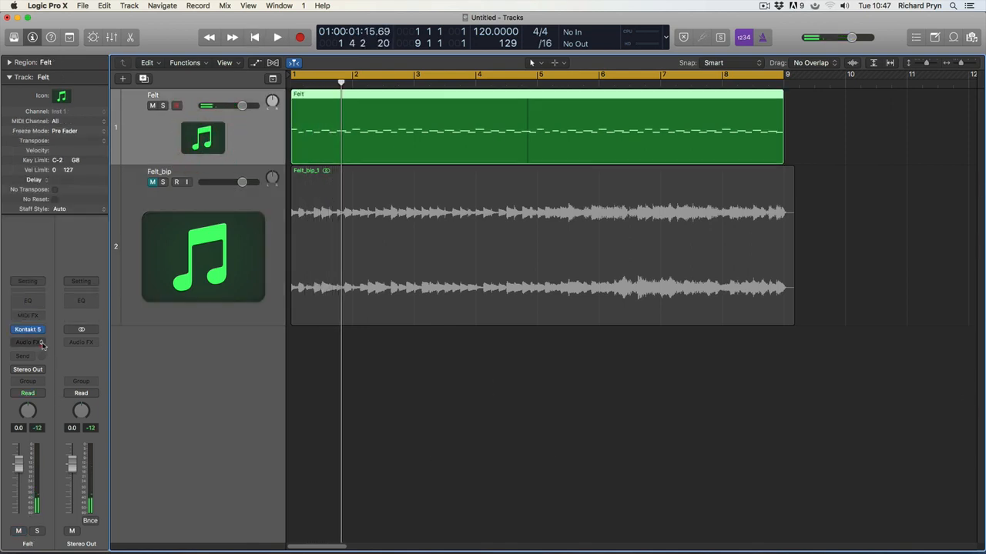
pyautogui.click(42, 343)
pyautogui.moveTo(50, 362)
pyautogui.click(108, 362)
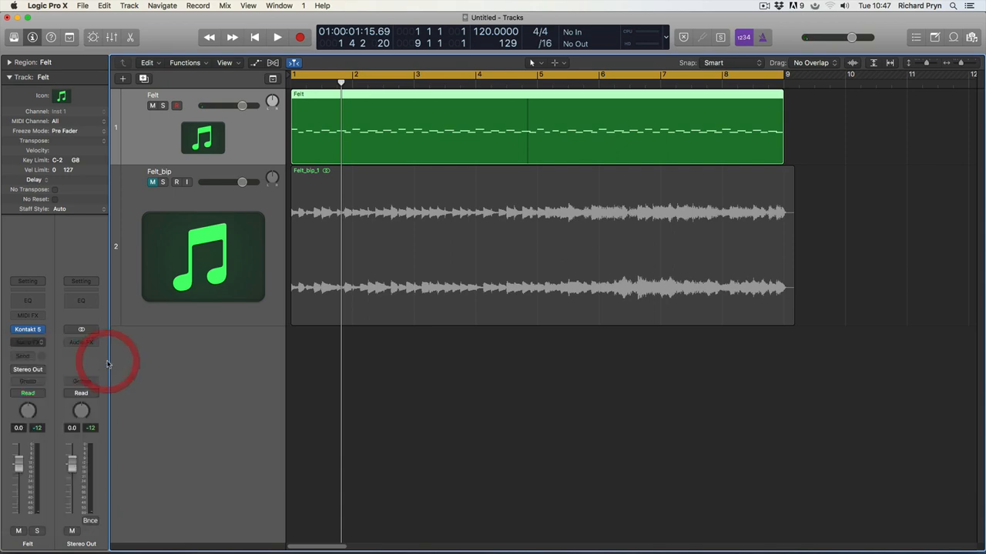
pyautogui.moveTo(281, 48); pyautogui.dragTo(539, 59)
pyautogui.click(539, 59)
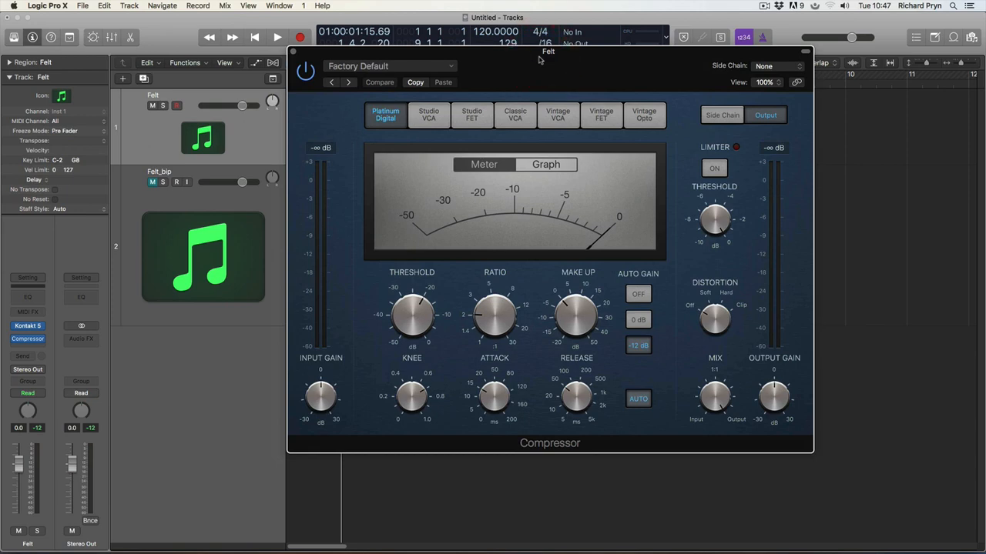
pyautogui.click(428, 115)
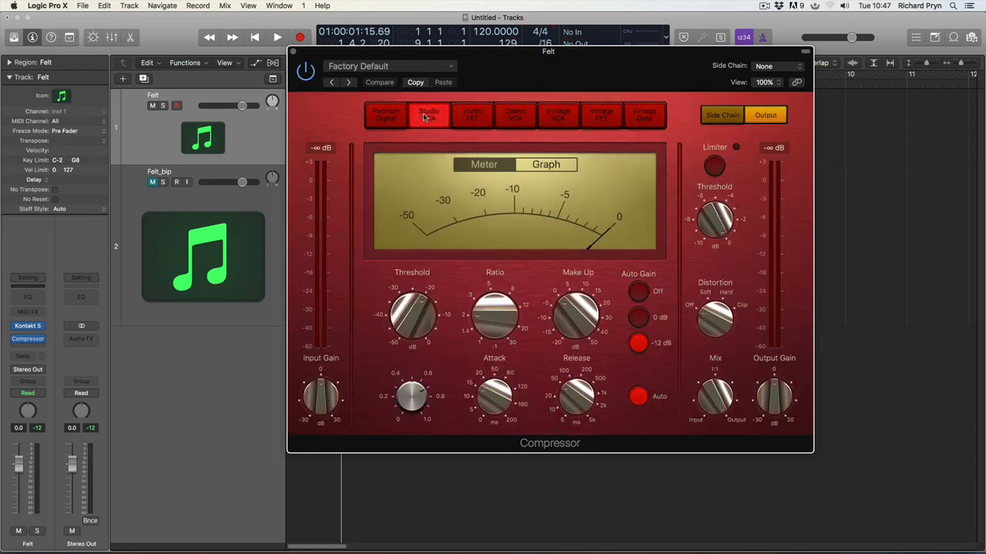
pyautogui.click(470, 115)
pyautogui.click(515, 116)
pyautogui.click(547, 116)
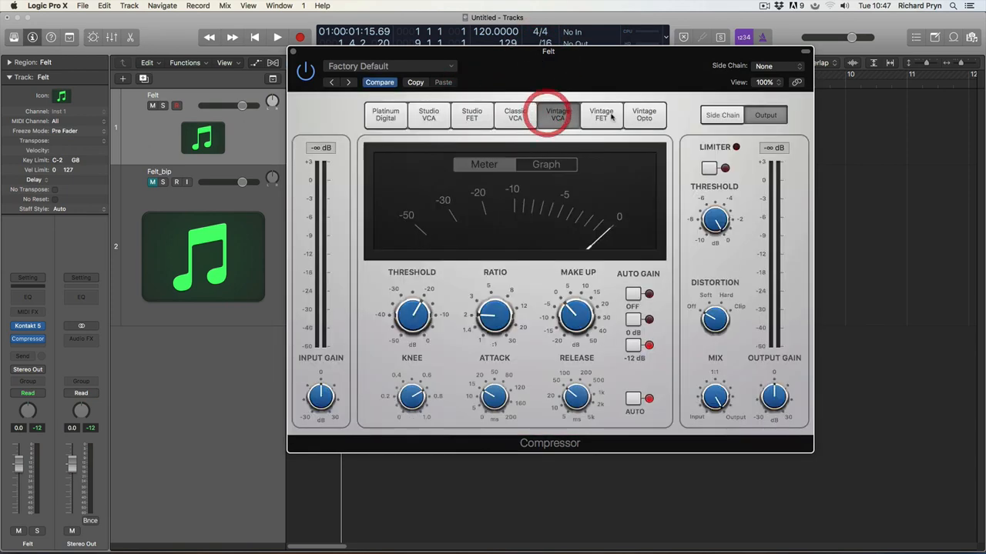
pyautogui.click(609, 116)
pyautogui.click(666, 116)
pyautogui.click(642, 119)
pyautogui.click(557, 124)
pyautogui.click(480, 117)
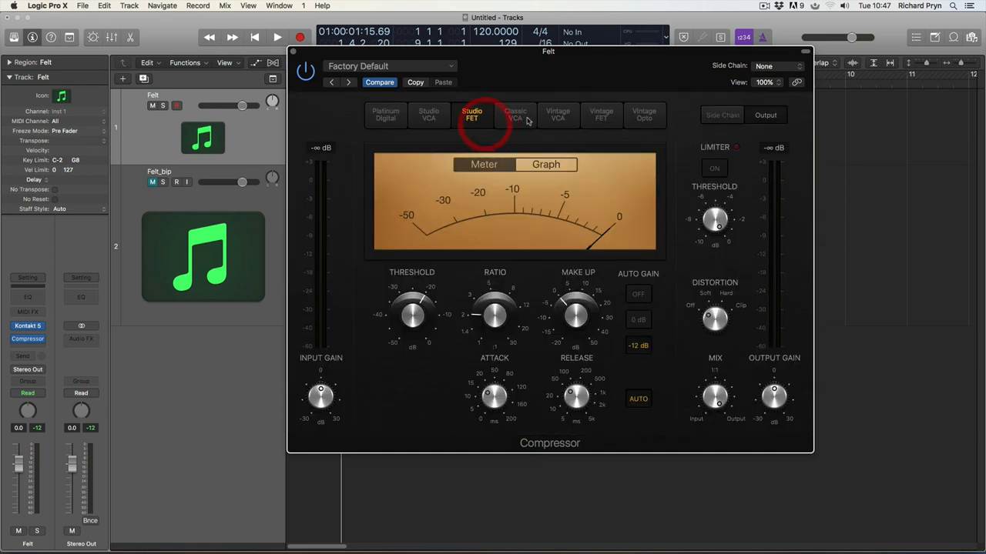
pyautogui.click(521, 117)
pyautogui.click(388, 119)
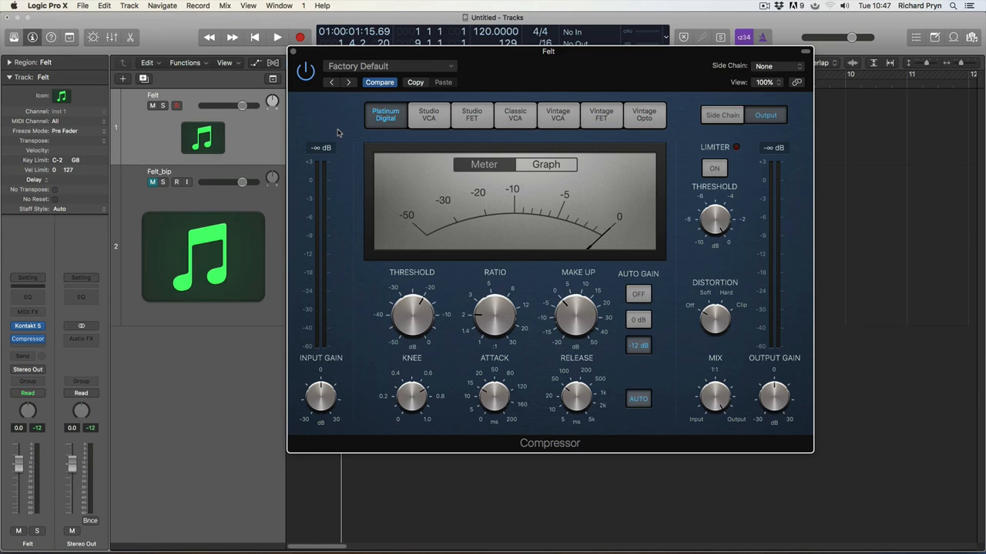
# Step: Browse the compressor preset list without changing it and reposition the Compressor window
pyautogui.click(451, 67)
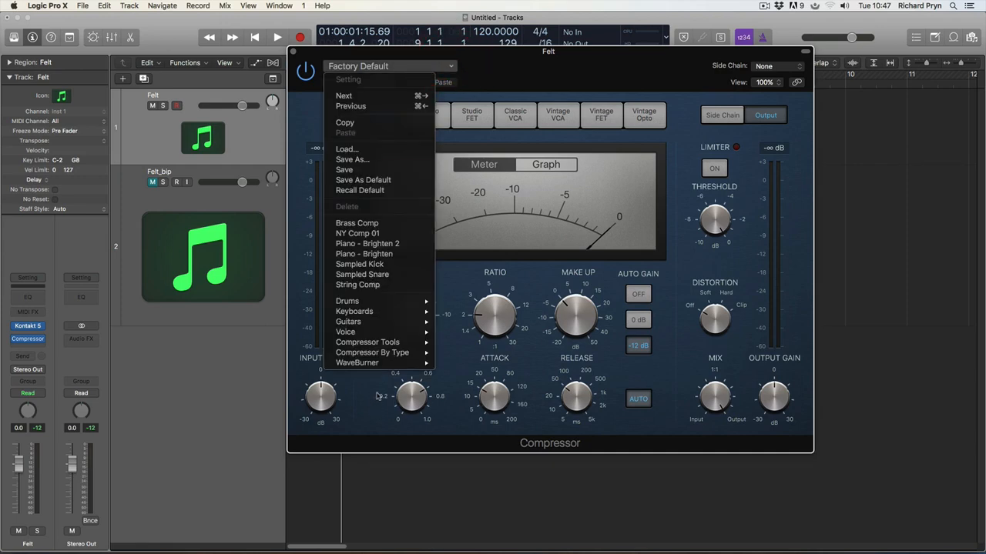
pyautogui.moveTo(394, 344)
pyautogui.click(497, 87)
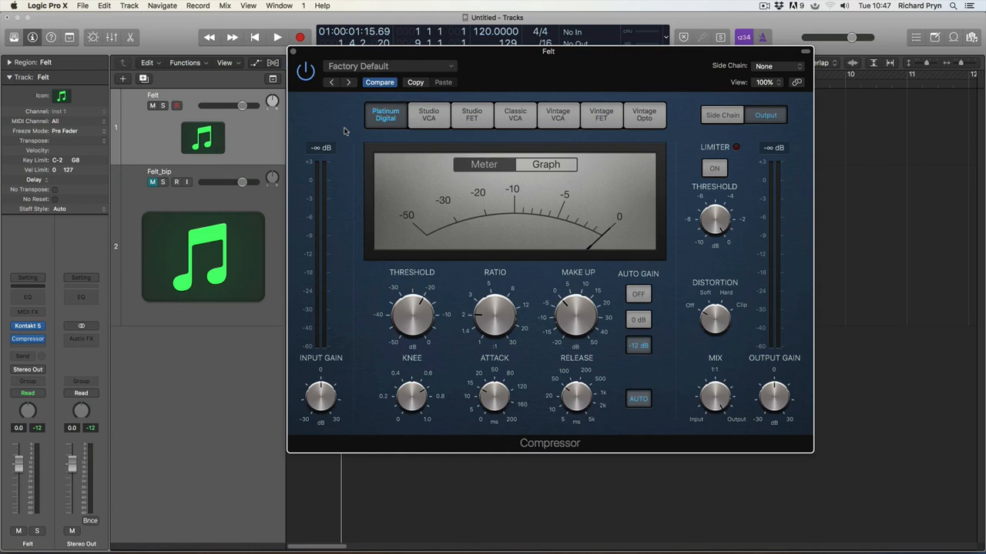
pyautogui.moveTo(559, 60); pyautogui.dragTo(407, 67)
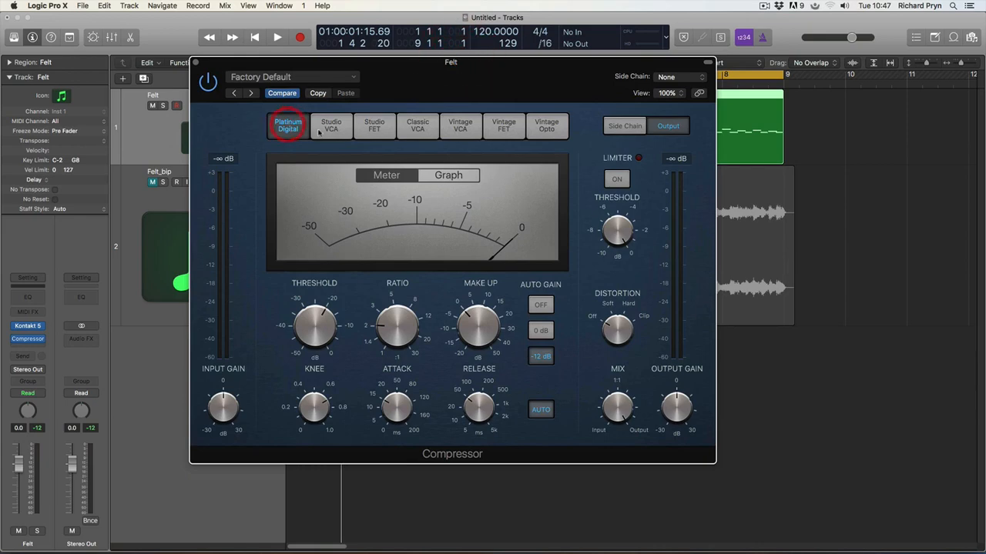
# Step: Try each compressor model from Studio VCA to Vintage Opto, settling on Classic VCA
pyautogui.click(331, 127)
pyautogui.click(377, 129)
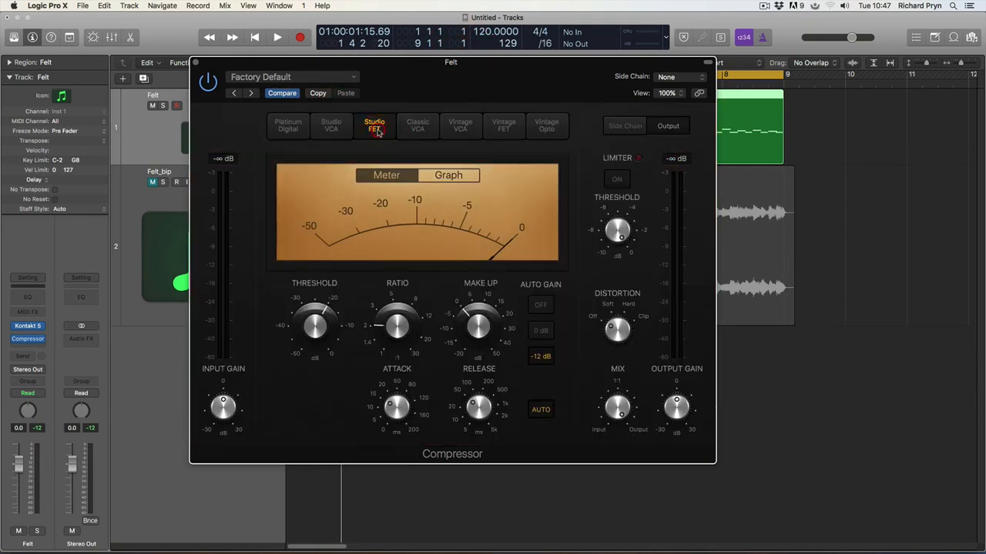
pyautogui.click(418, 127)
pyautogui.click(460, 127)
pyautogui.click(503, 127)
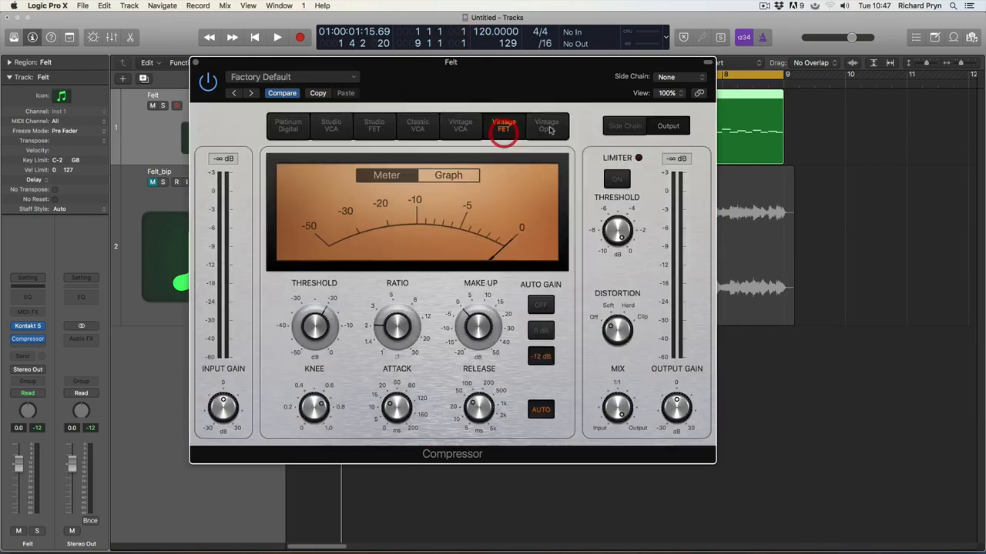
pyautogui.click(546, 127)
pyautogui.click(460, 127)
pyautogui.click(418, 127)
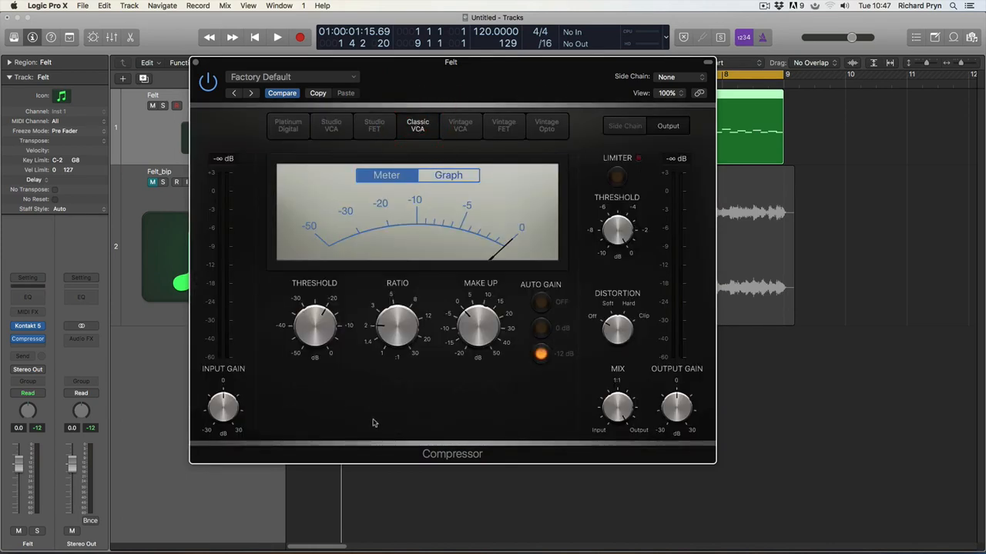
pyautogui.click(342, 385)
pyautogui.moveTo(422, 62); pyautogui.dragTo(387, 29)
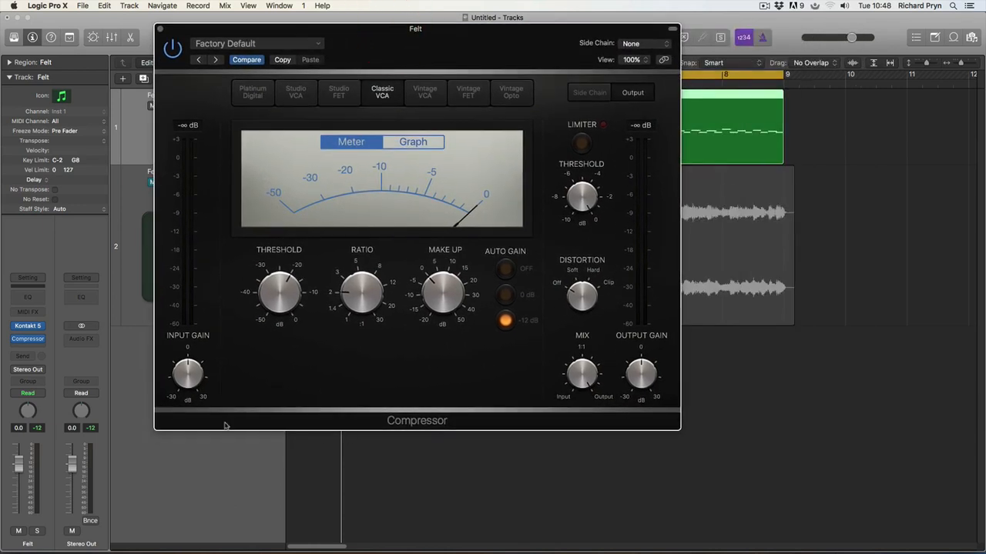
pyautogui.click(183, 393)
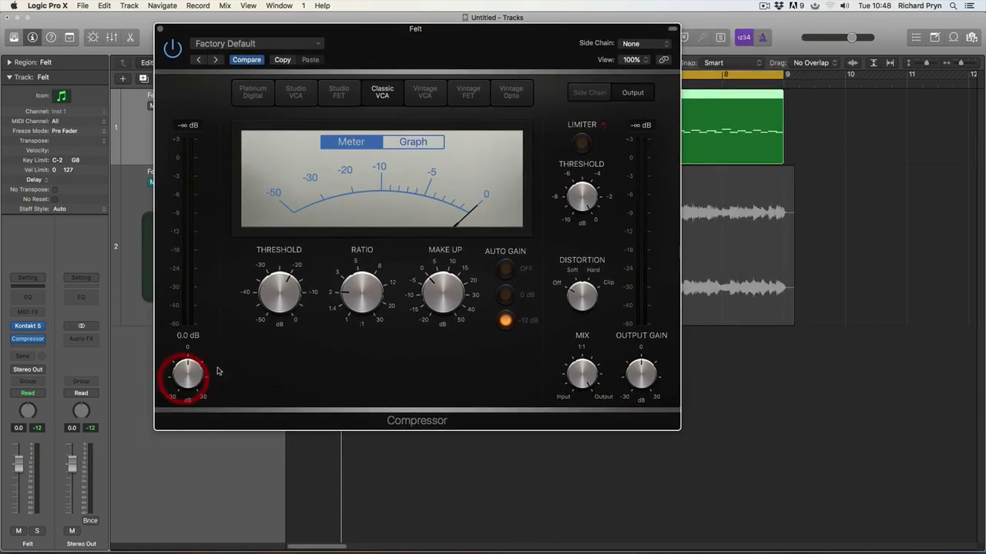
pyautogui.click(282, 294)
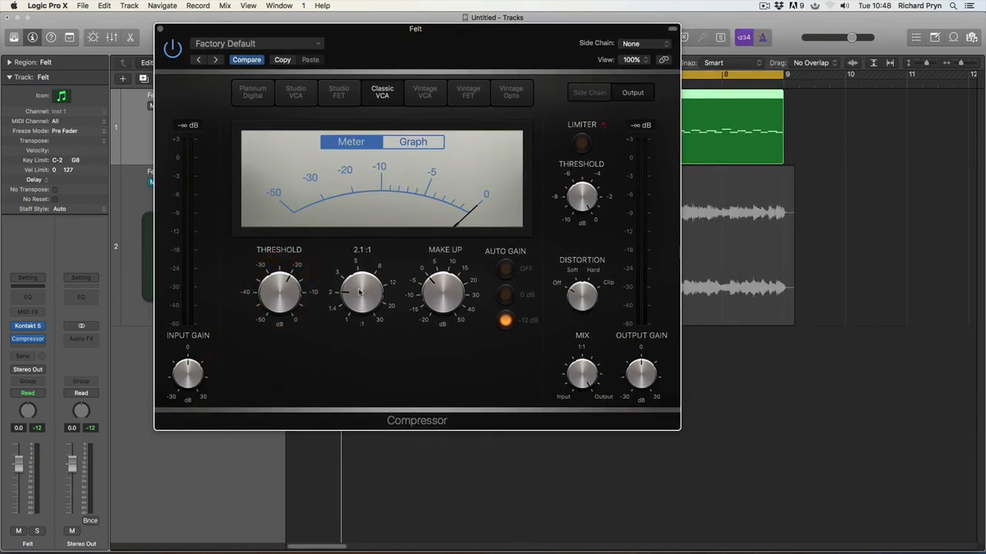
pyautogui.click(360, 292)
pyautogui.click(449, 290)
pyautogui.click(581, 149)
pyautogui.click(508, 270)
pyautogui.click(505, 298)
pyautogui.click(506, 319)
pyautogui.click(506, 267)
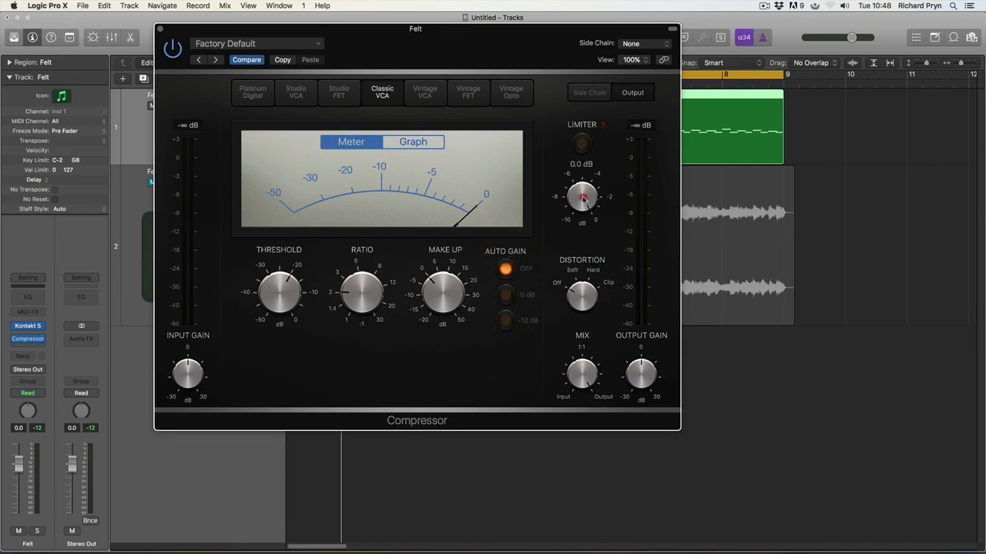
pyautogui.click(584, 303)
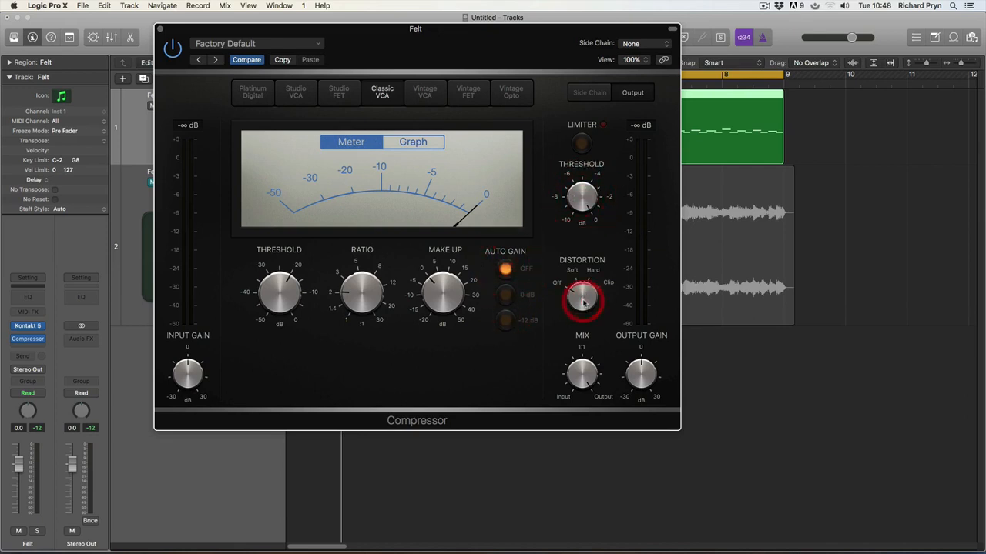
pyautogui.click(585, 379)
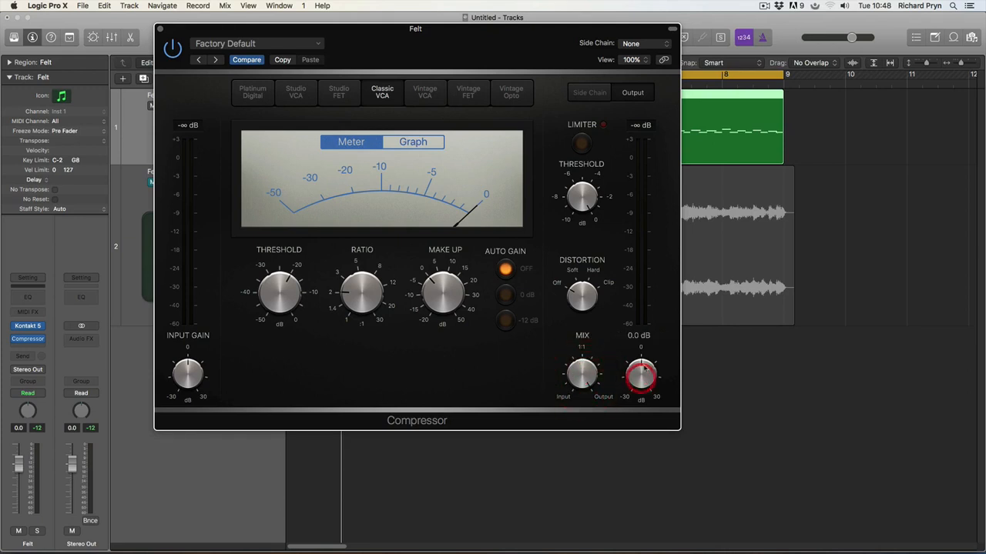
pyautogui.click(643, 243)
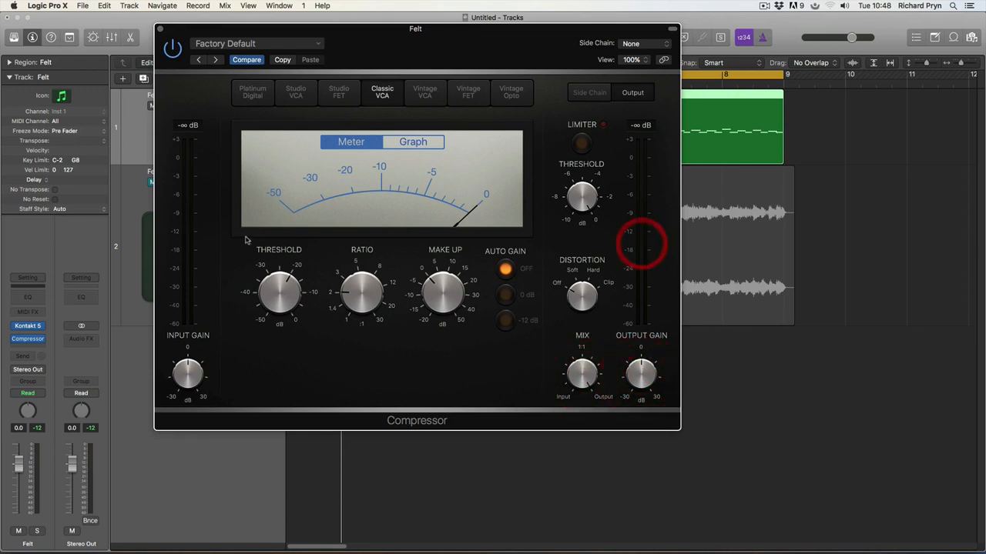
pyautogui.click(630, 237)
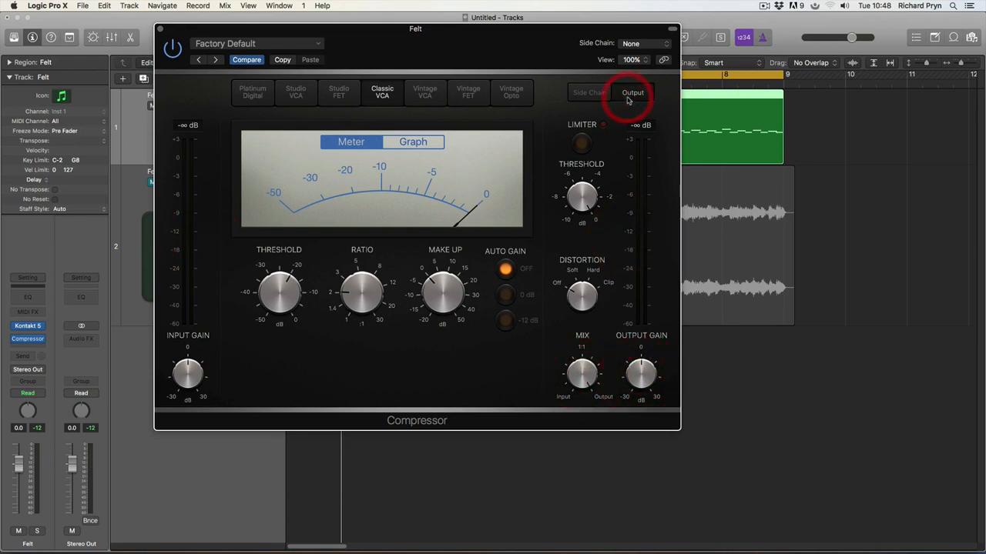
pyautogui.click(585, 91)
pyautogui.click(633, 94)
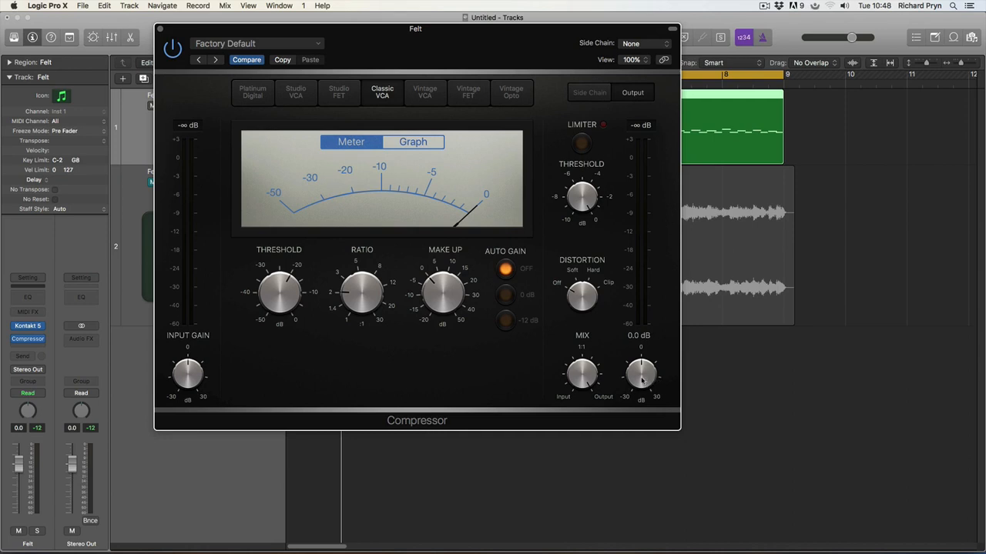
pyautogui.press('space')
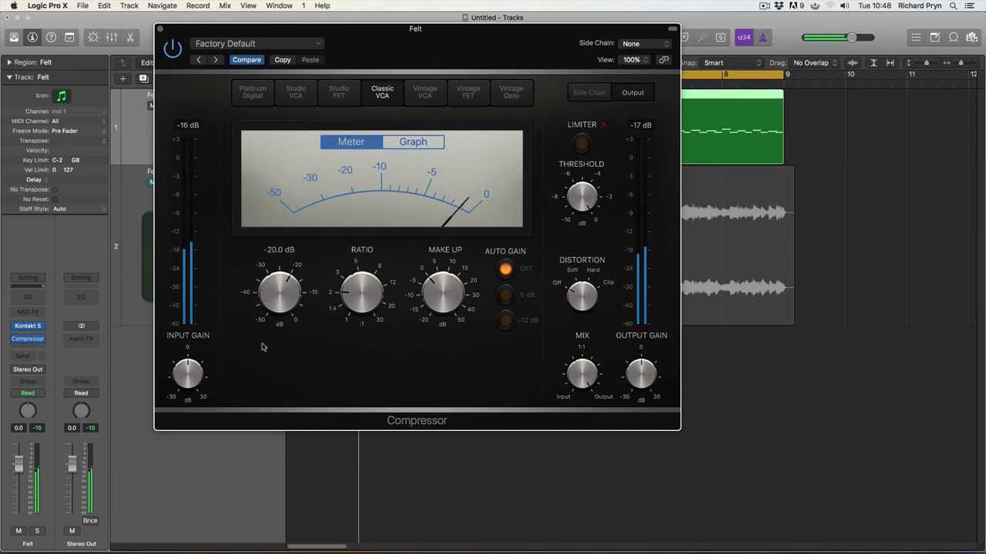
pyautogui.moveTo(191, 373)
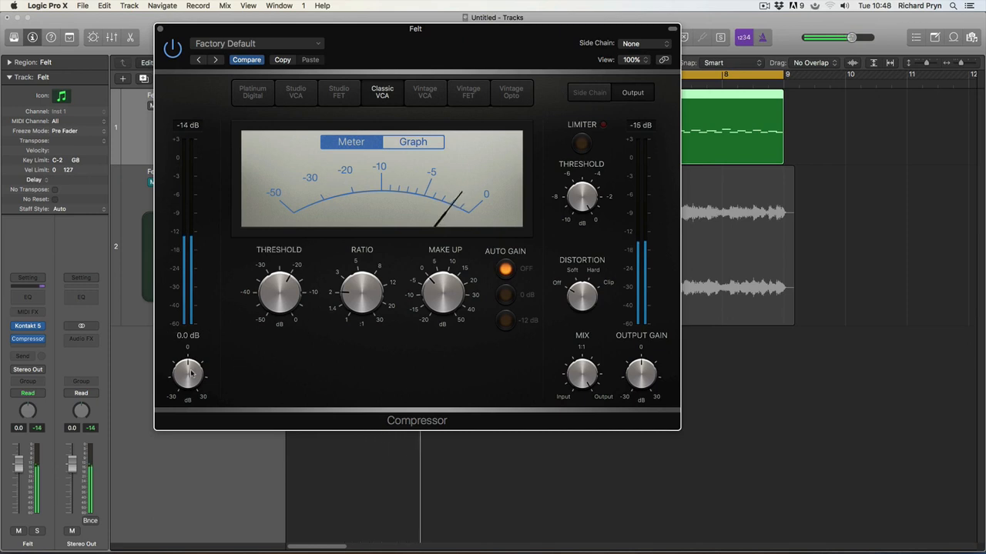
pyautogui.moveTo(192, 375); pyautogui.dragTo(189, 391)
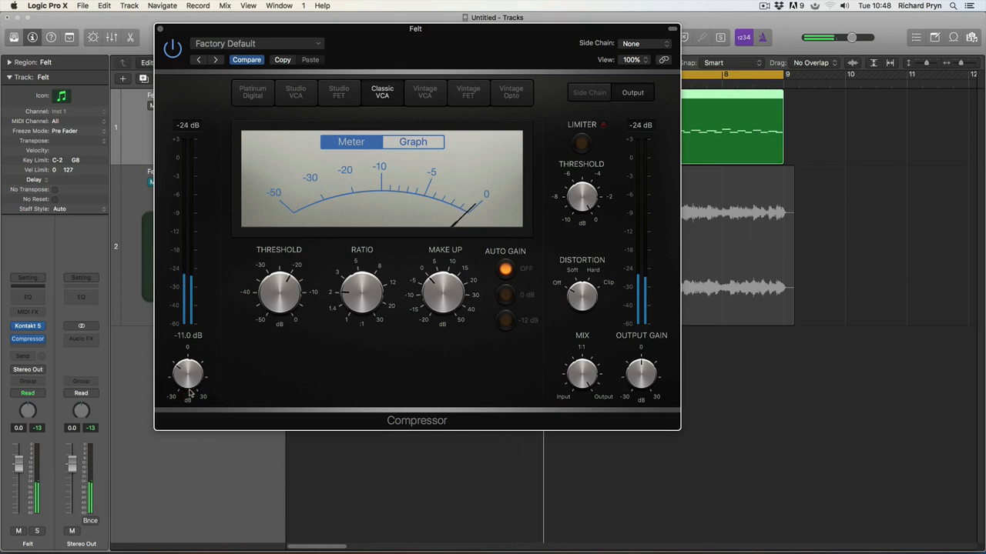
pyautogui.click(636, 382)
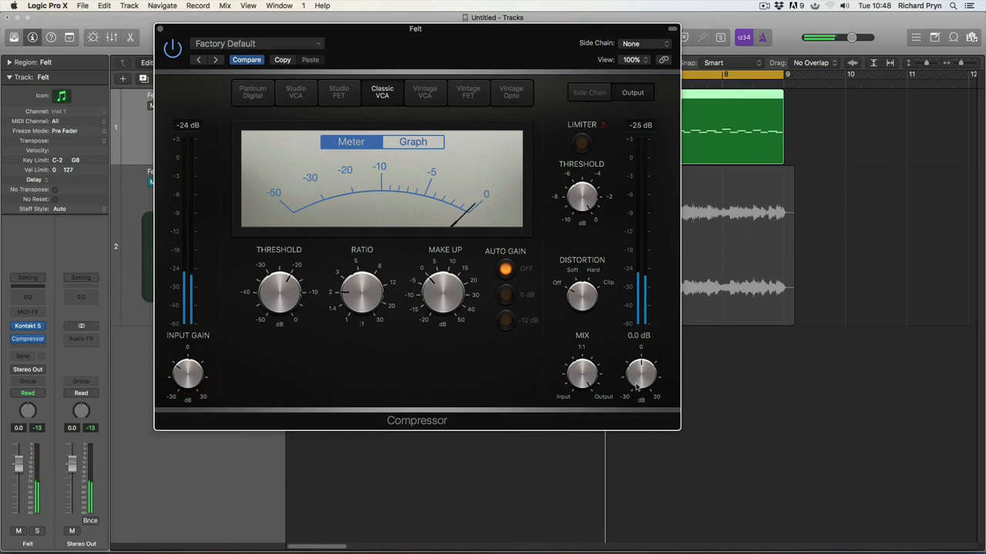
pyautogui.moveTo(636, 382); pyautogui.dragTo(639, 355)
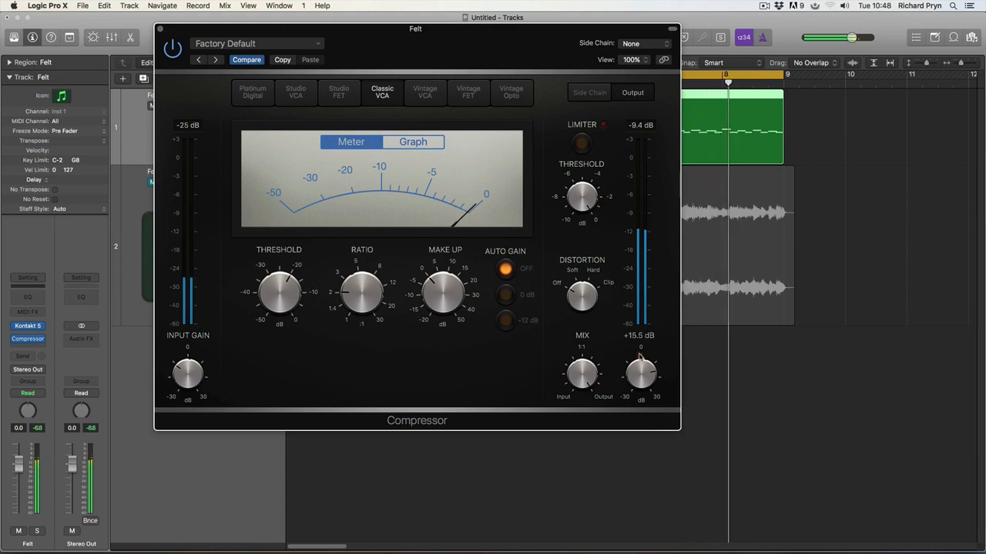
pyautogui.click(639, 356)
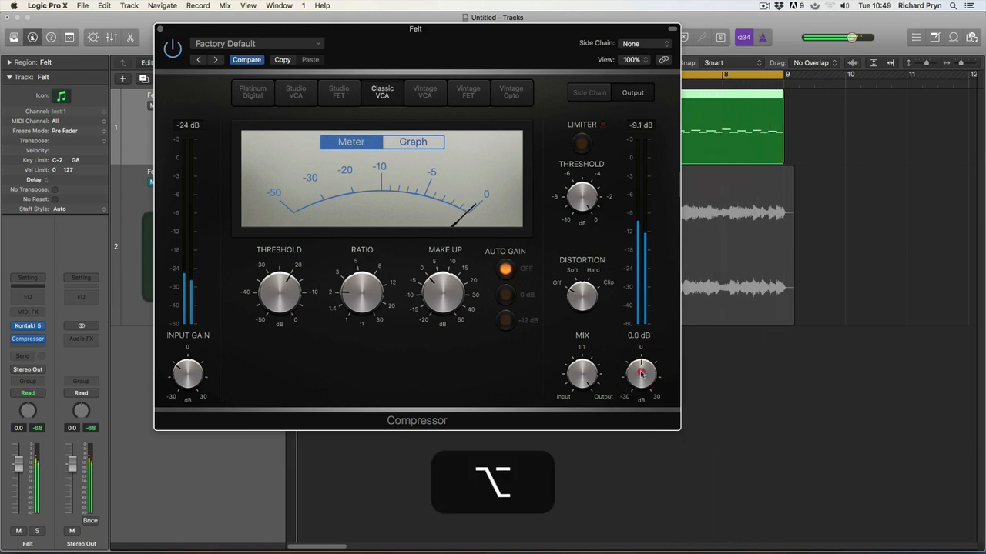
pyautogui.keyDown('alt'); pyautogui.click(640, 373); pyautogui.keyUp('alt')
pyautogui.keyDown('alt'); pyautogui.click(187, 374); pyautogui.keyUp('alt')
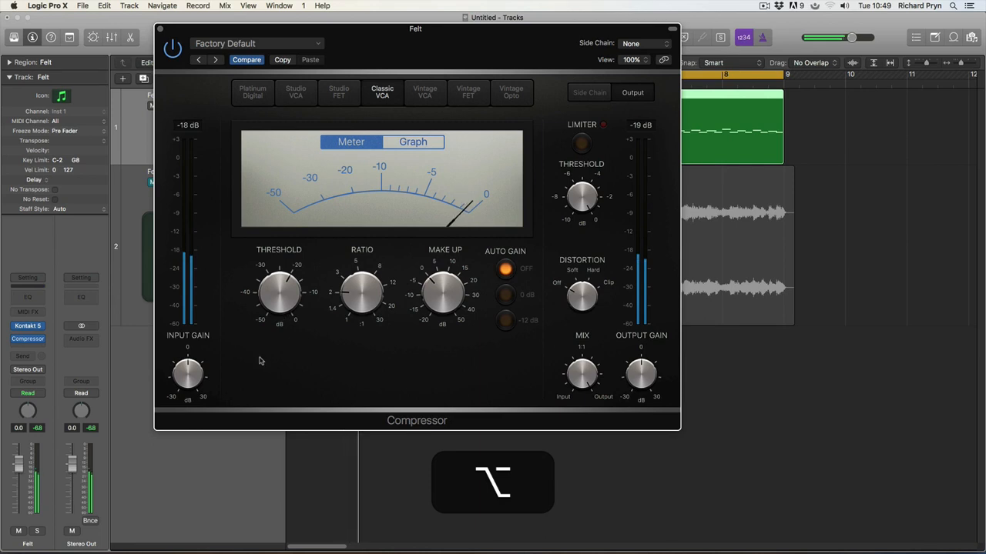
pyautogui.press('space')
pyautogui.press('space')
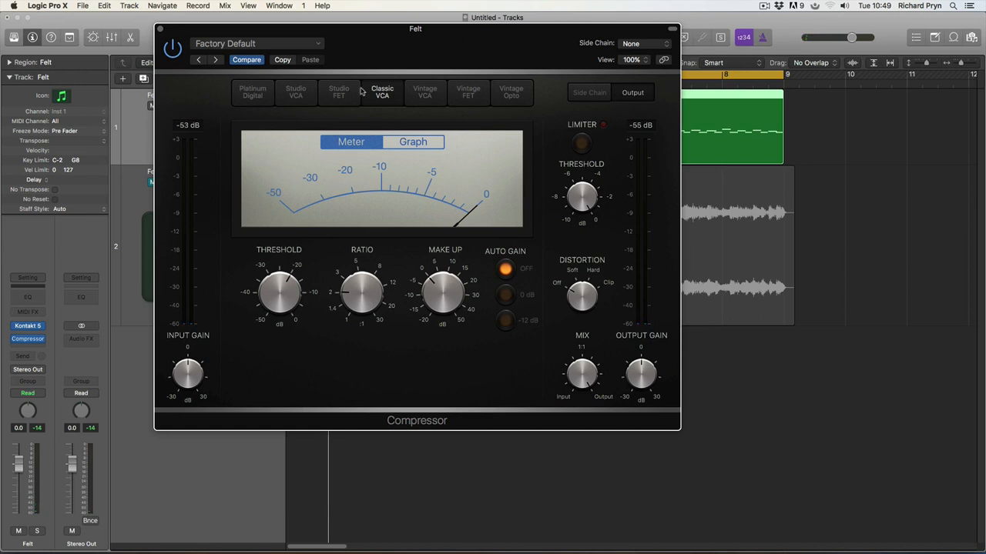
pyautogui.moveTo(354, 35); pyautogui.dragTo(366, 68)
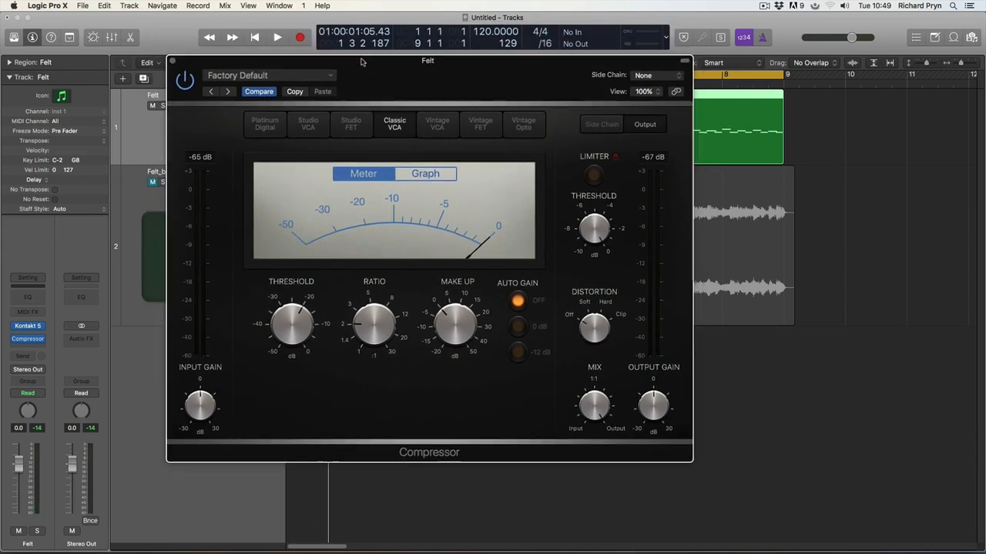
# Step: Raise the Felt compressor threshold from -20 dB to 0 dB during playback, then stop
pyautogui.click(423, 175)
pyautogui.click(354, 174)
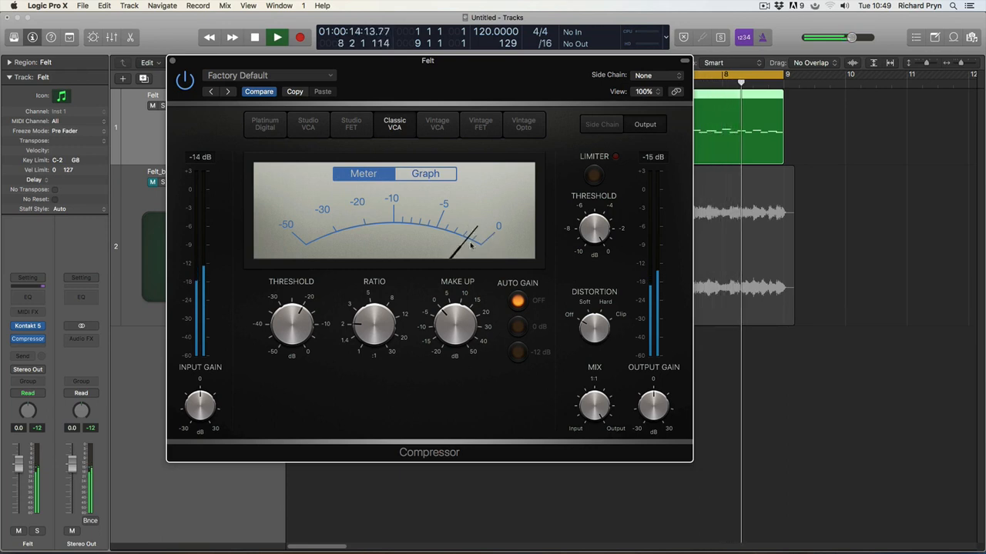
pyautogui.click(283, 339)
pyautogui.moveTo(283, 338); pyautogui.dragTo(282, 180)
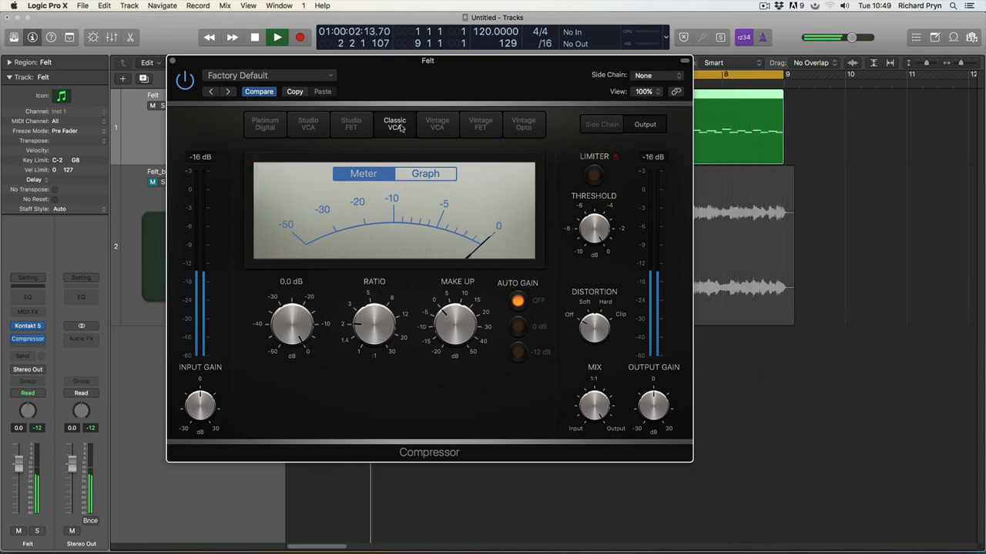
pyautogui.press('space')
# Step: Give the Felt region a Sustain Pedal value of 127 near its start, then replay with the Compressor open
pyautogui.click(172, 61)
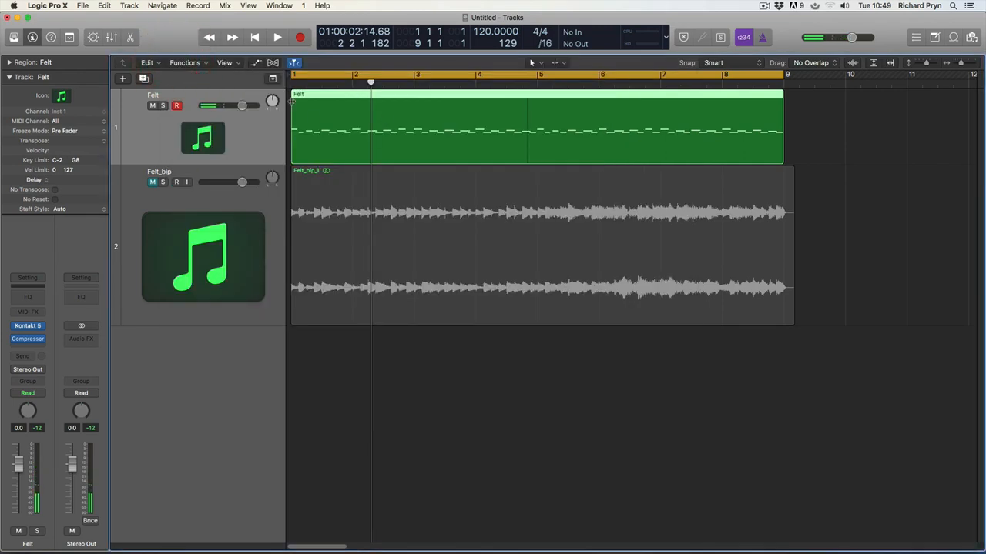
pyautogui.doubleClick(312, 118)
pyautogui.click(256, 409)
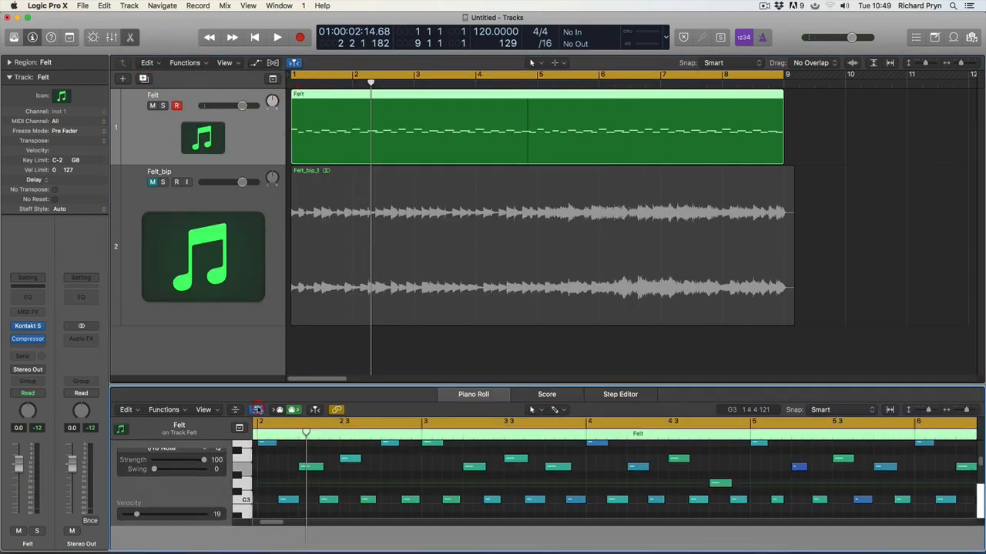
pyautogui.moveTo(276, 545); pyautogui.dragTo(267, 478)
pyautogui.keyDown('super'); pyautogui.click(263, 539); pyautogui.keyUp('super')
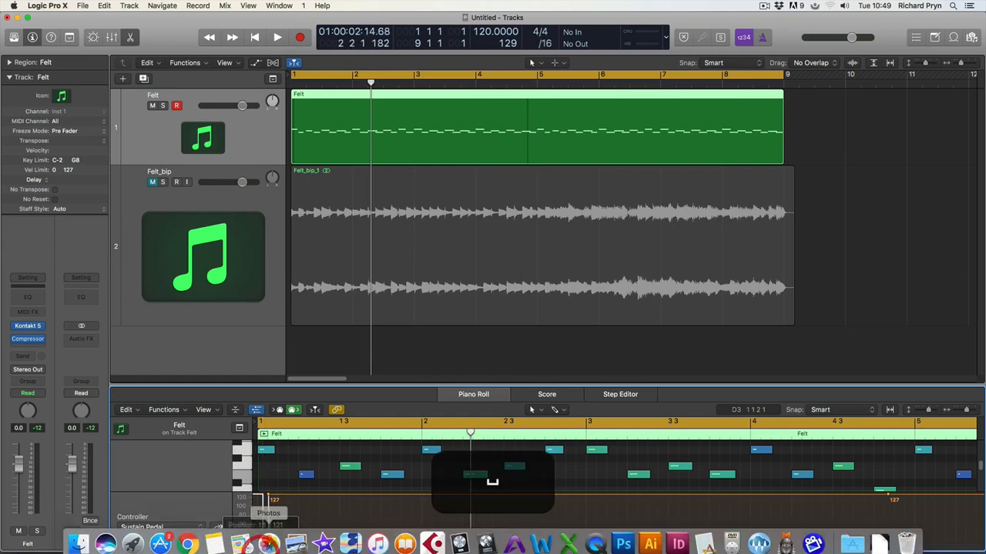
pyautogui.press('space')
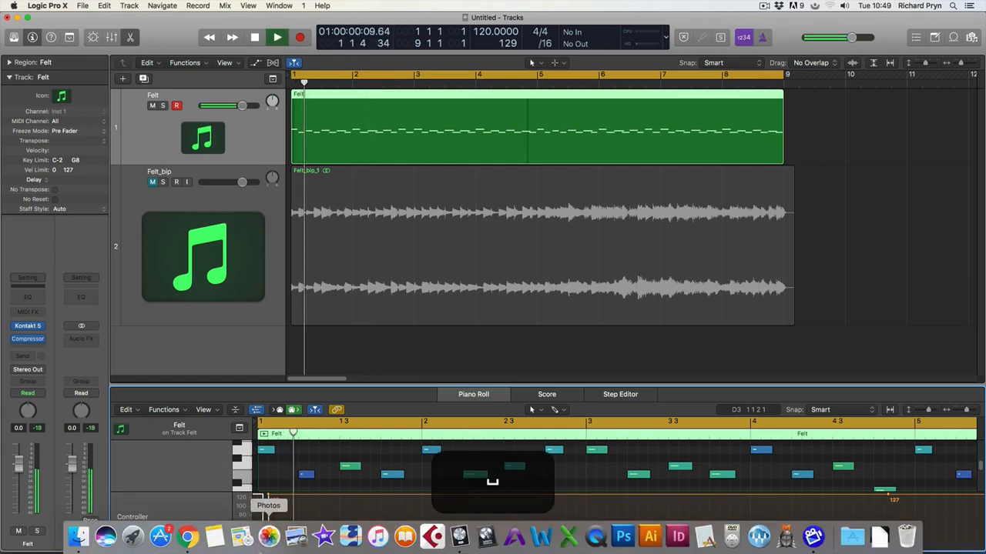
pyautogui.click(28, 340)
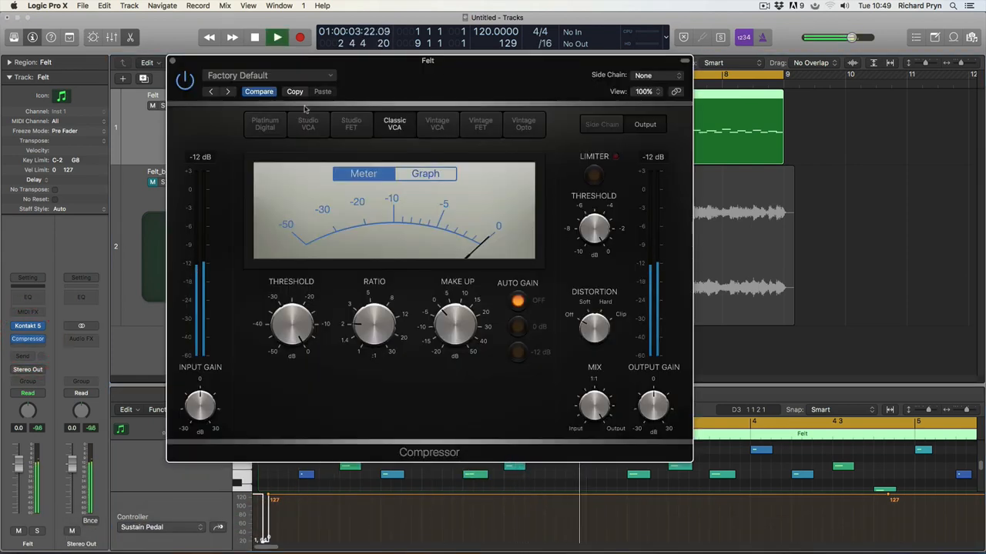
# Step: Close the Piano Roll and lower the Felt compressor threshold to -50 dB during playback
pyautogui.press('p')
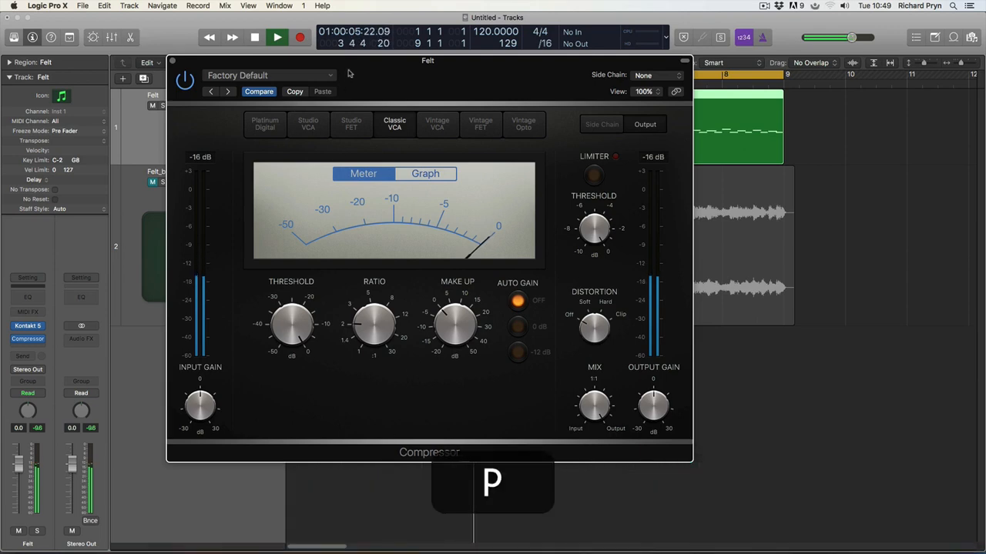
pyautogui.moveTo(349, 70); pyautogui.dragTo(318, 86)
pyautogui.click(261, 348)
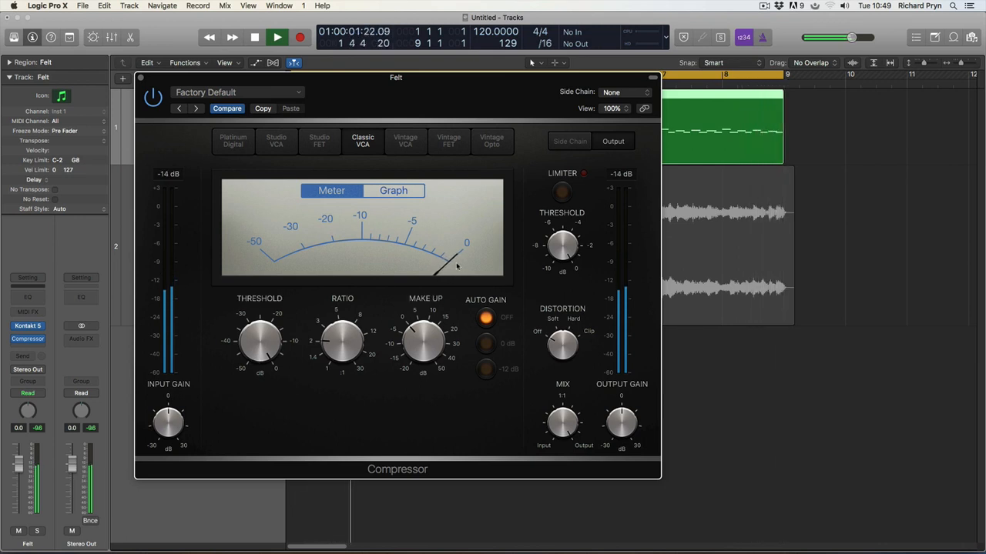
pyautogui.moveTo(268, 348)
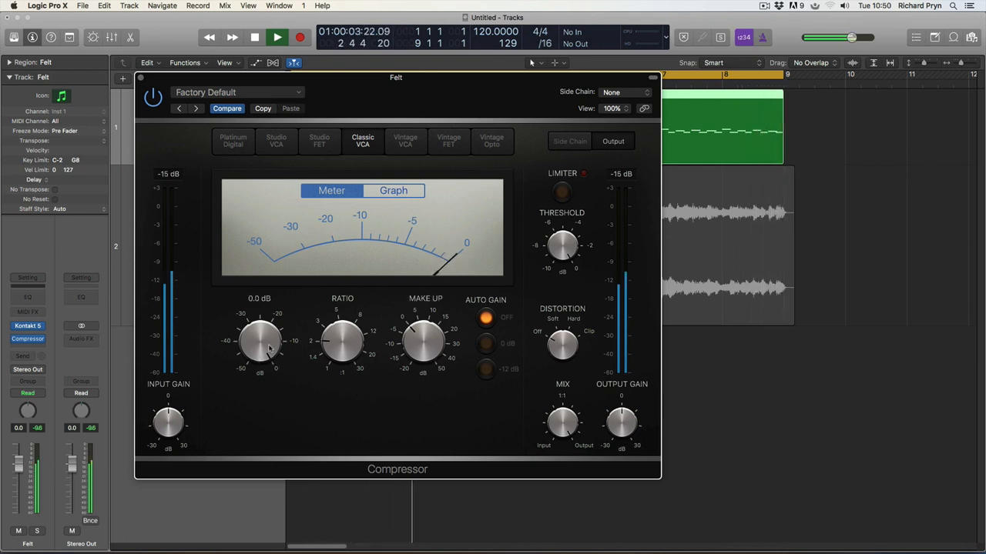
pyautogui.moveTo(264, 329); pyautogui.dragTo(270, 506)
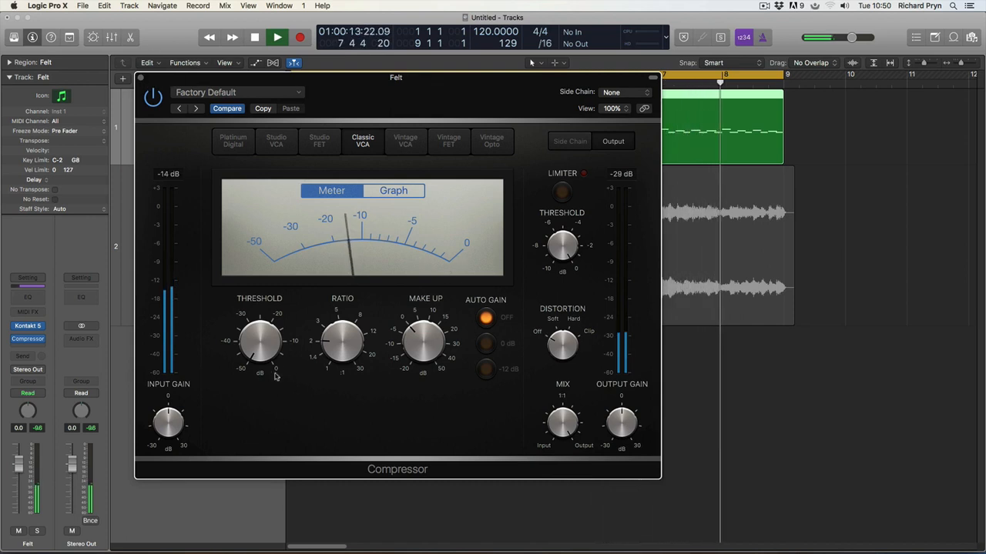
pyautogui.press('space')
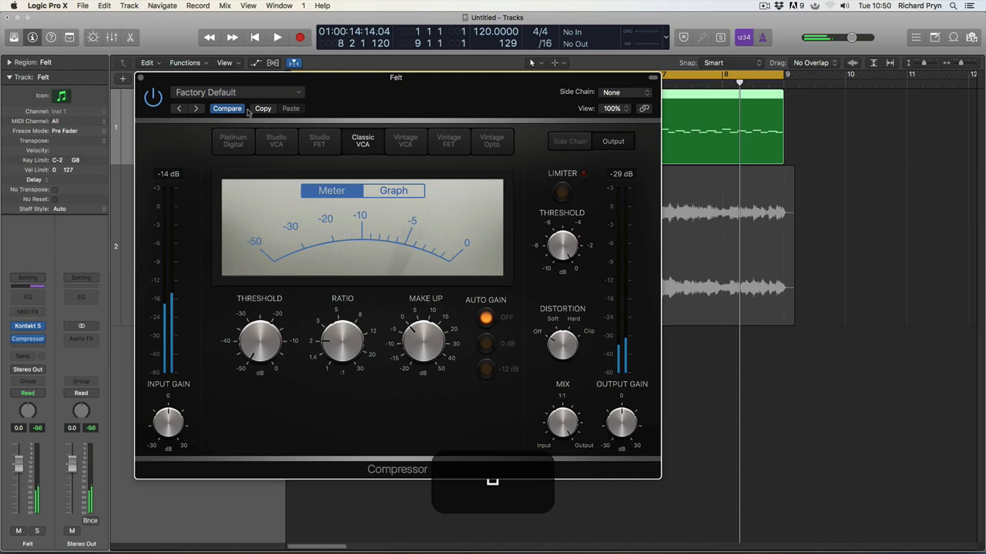
# Step: Close the Compressor and bounce the Felt region in place to a new track
pyautogui.click(139, 78)
pyautogui.rightClick(431, 107)
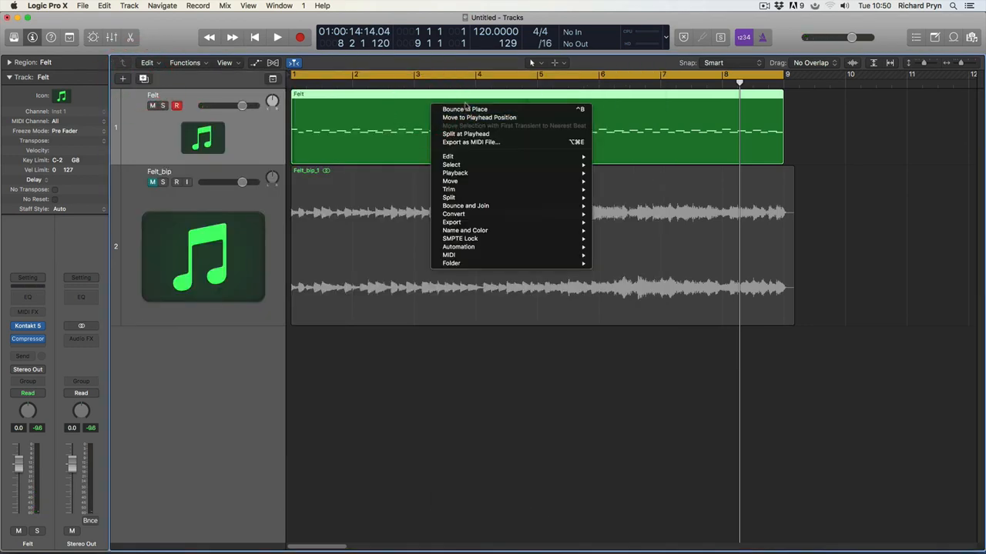
pyautogui.click(466, 110)
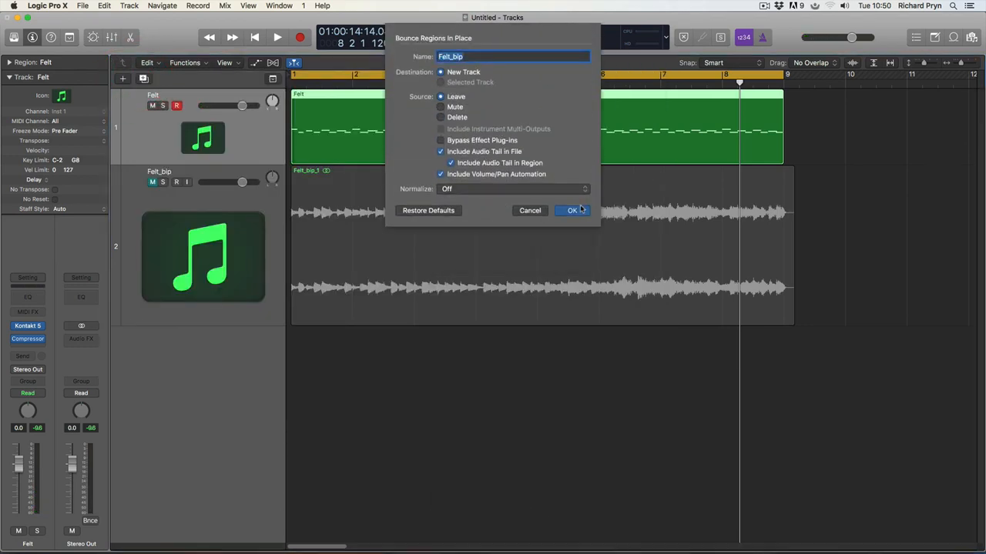
pyautogui.click(581, 209)
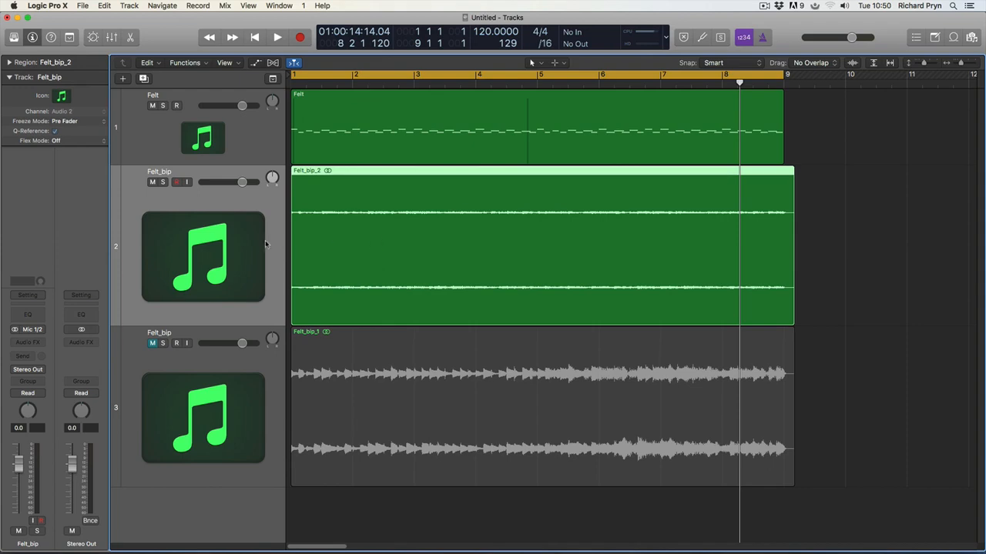
# Step: Fit all tracks in view and play the bounced Felt_bip_2 region from bar 1
pyautogui.moveTo(922, 68); pyautogui.dragTo(924, 64)
pyautogui.click(816, 148)
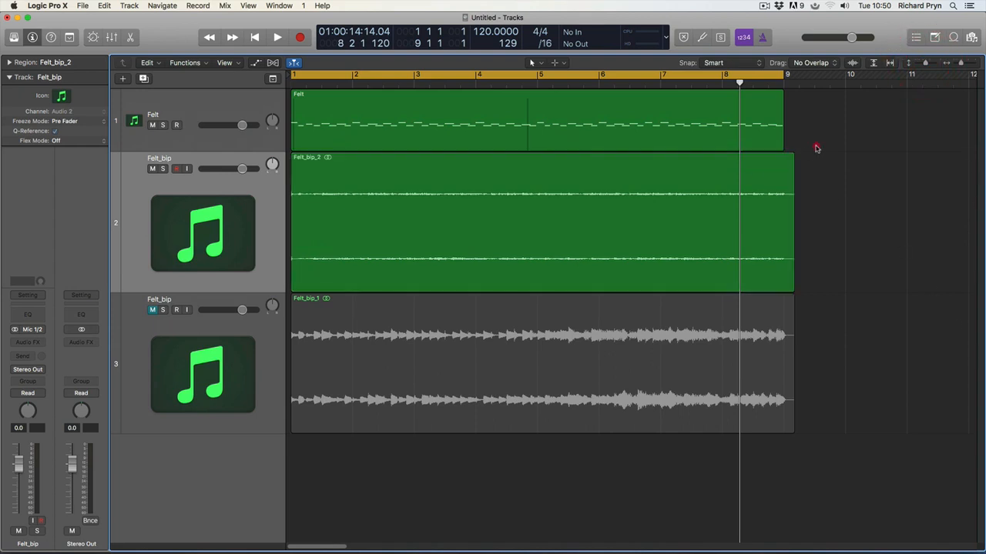
pyautogui.click(233, 108)
pyautogui.click(391, 250)
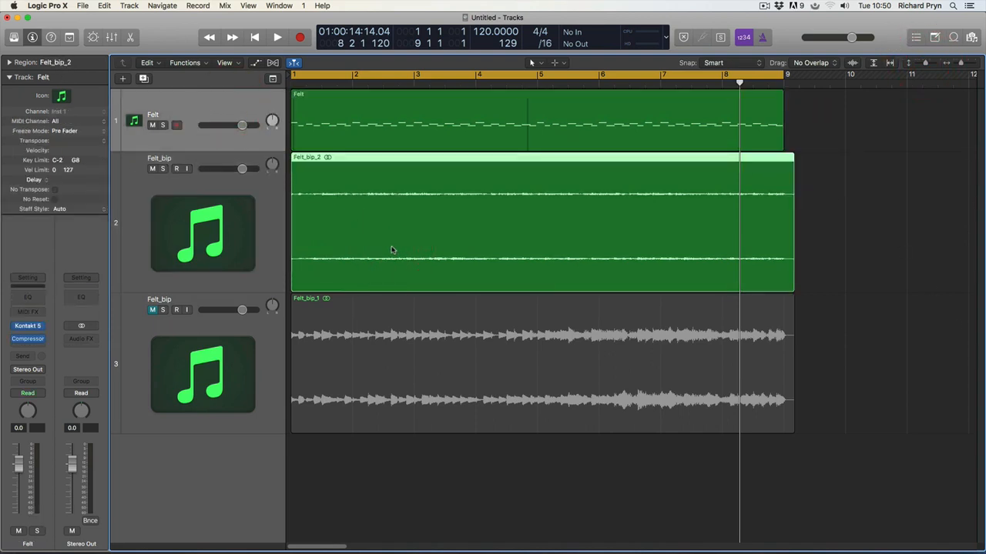
pyautogui.press('space')
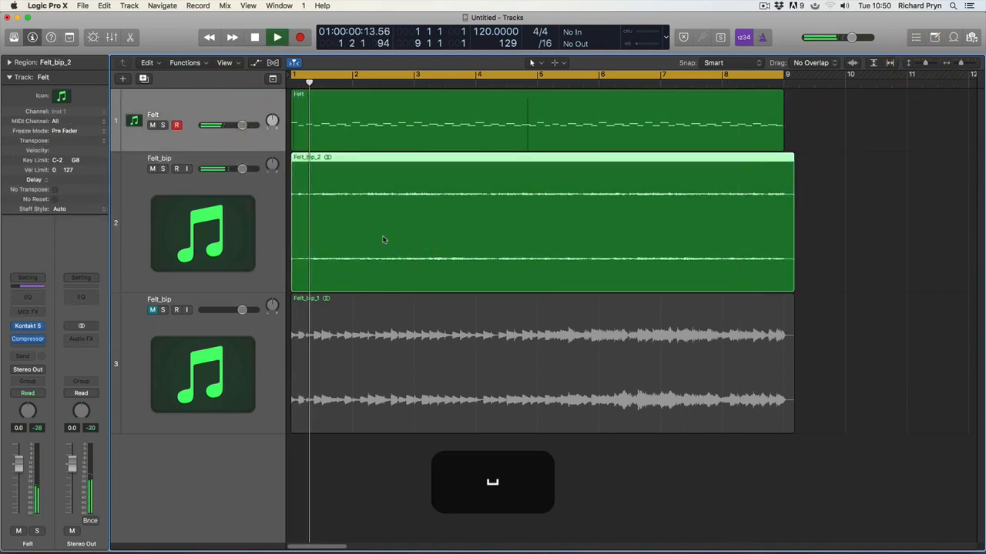
# Step: Compare with the original Felt track muted and unmuted, then replay with its Compressor open
pyautogui.click(153, 124)
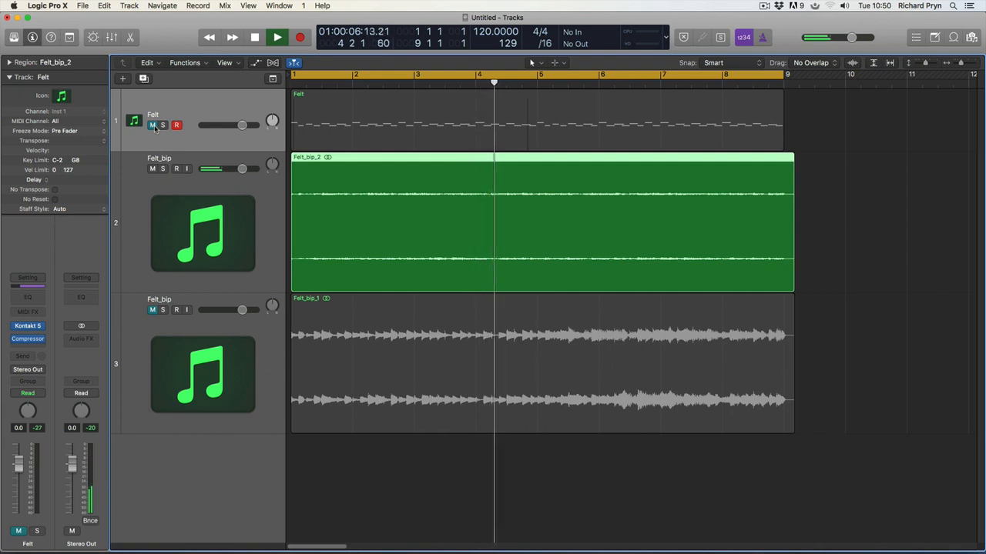
pyautogui.click(153, 125)
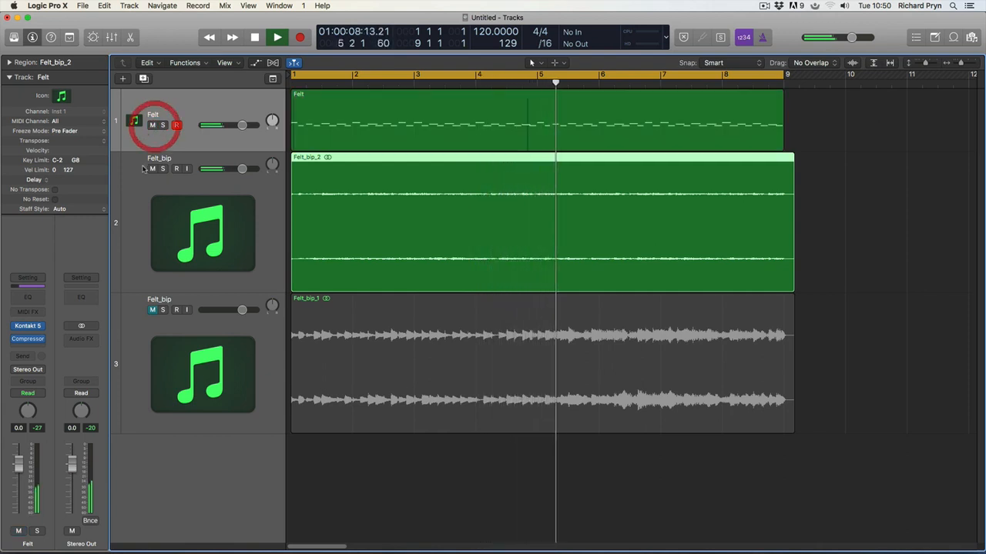
pyautogui.click(152, 168)
pyautogui.click(161, 137)
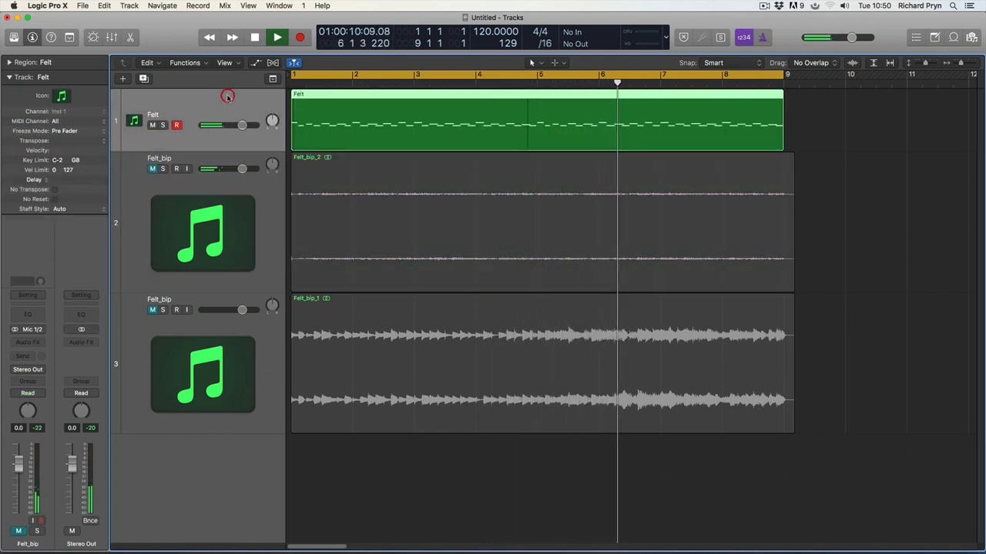
pyautogui.press('space')
pyautogui.press('space')
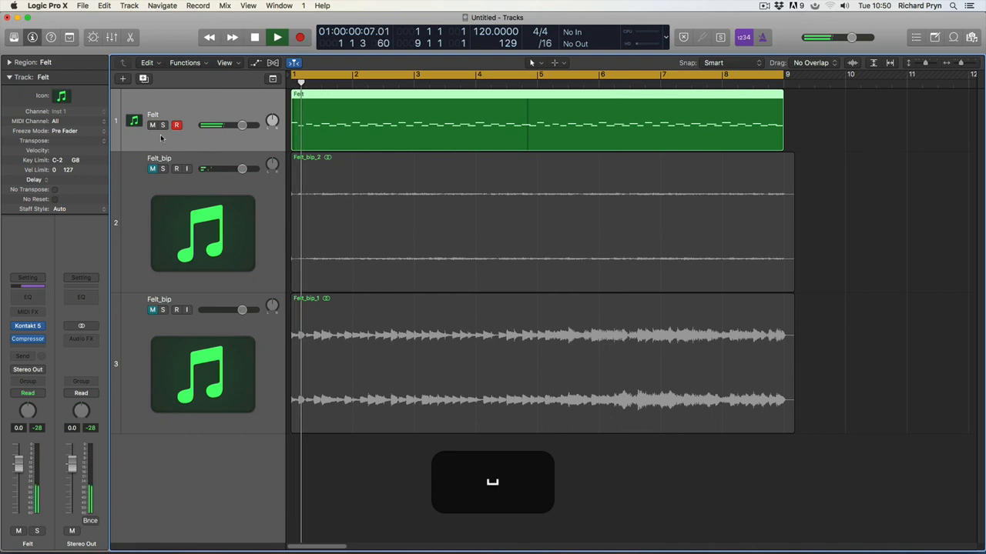
pyautogui.click(28, 339)
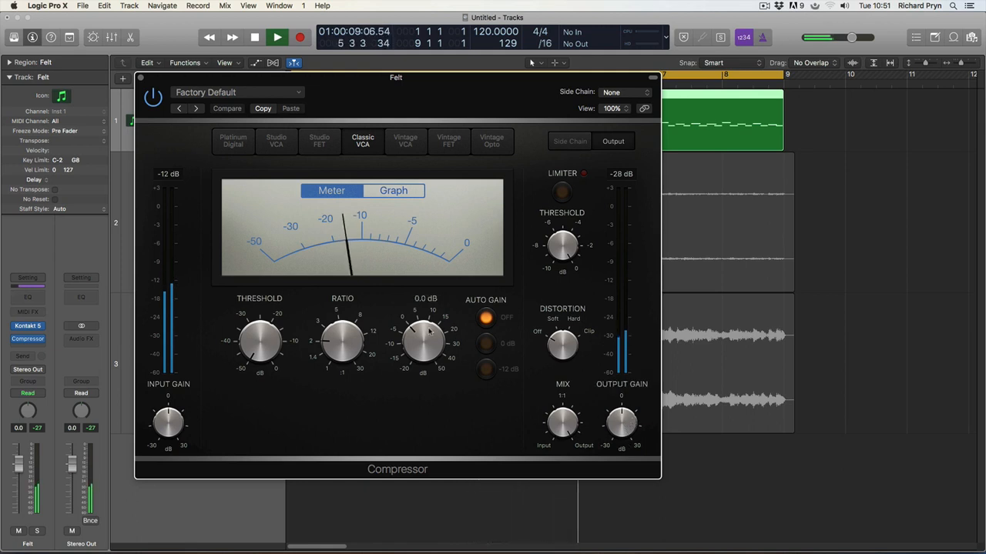
# Step: Reset the Felt compressor's output gain to 0 dB and raise its make-up gain during playback
pyautogui.moveTo(621, 431)
pyautogui.mouseDown()
pyautogui.moveTo(620, 406)
pyautogui.moveTo(622, 431)
pyautogui.mouseUp()
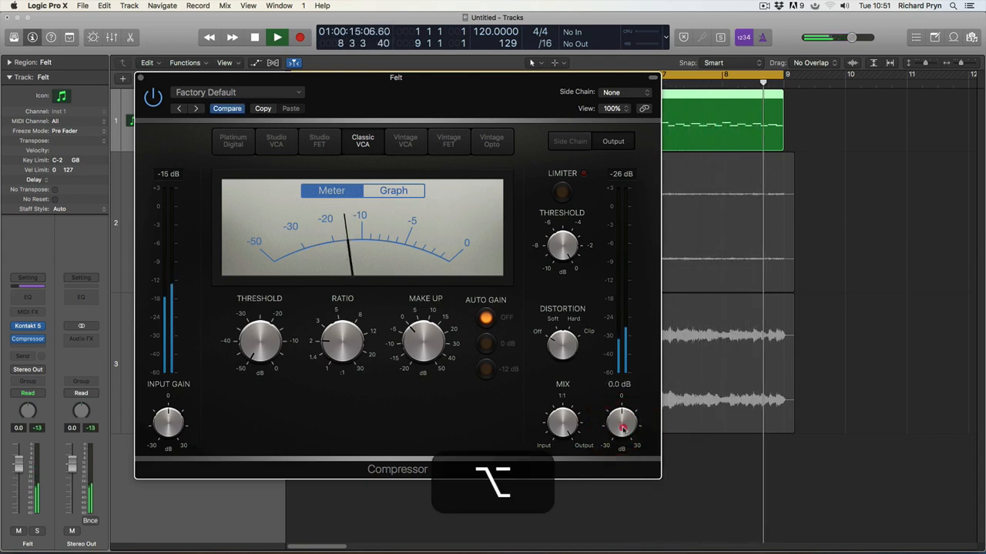
pyautogui.keyDown('alt'); pyautogui.keyDown('super'); pyautogui.click(622, 429); pyautogui.keyUp('super'); pyautogui.keyUp('alt')
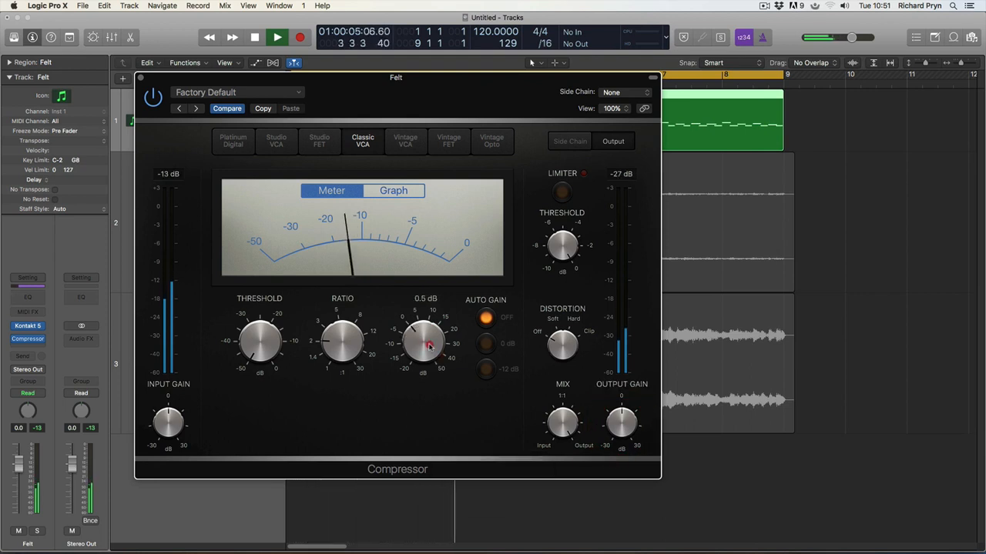
pyautogui.moveTo(430, 346); pyautogui.dragTo(423, 309)
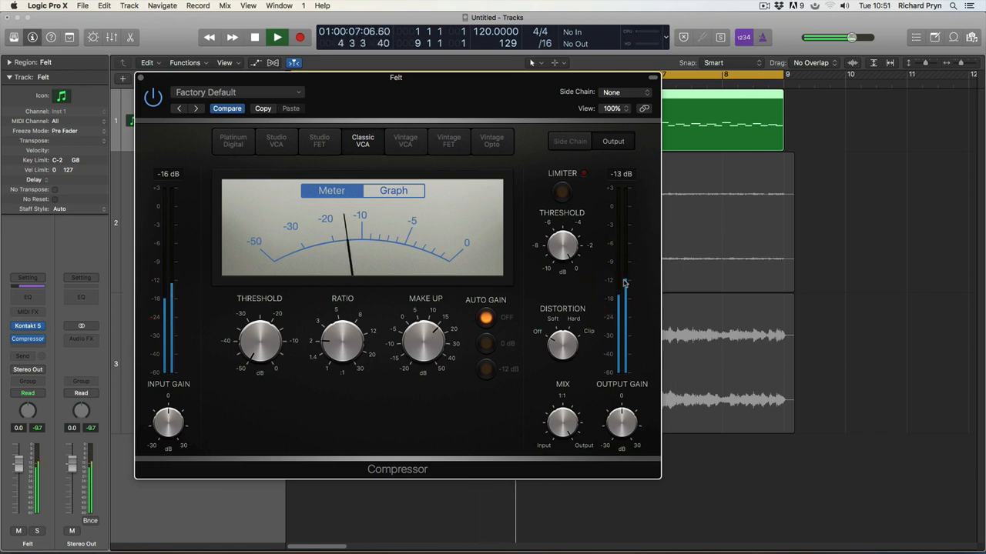
pyautogui.press('space')
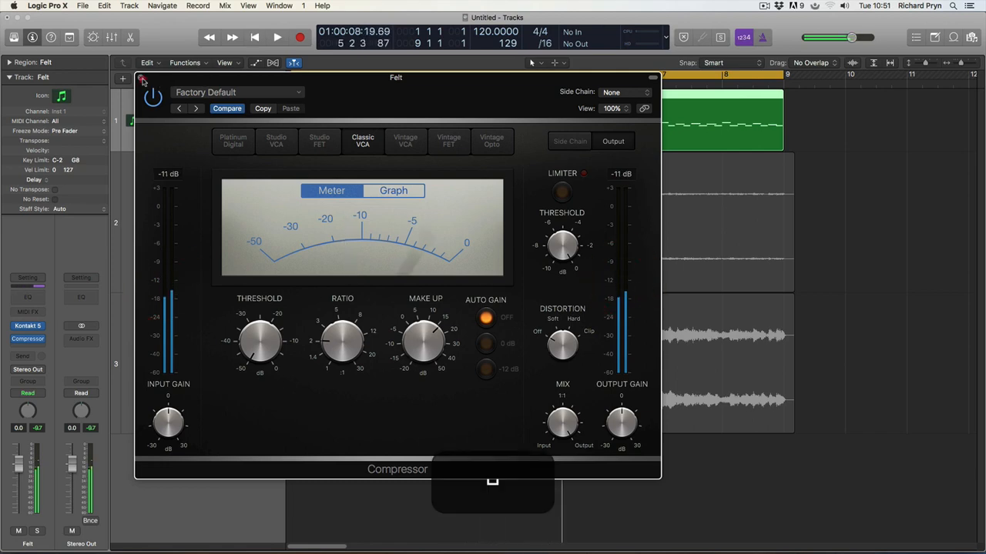
# Step: Bounce the compressed Felt region in place to Felt_bip_3, mute it, and reselect Felt
pyautogui.click(140, 77)
pyautogui.rightClick(478, 116)
pyautogui.click(506, 118)
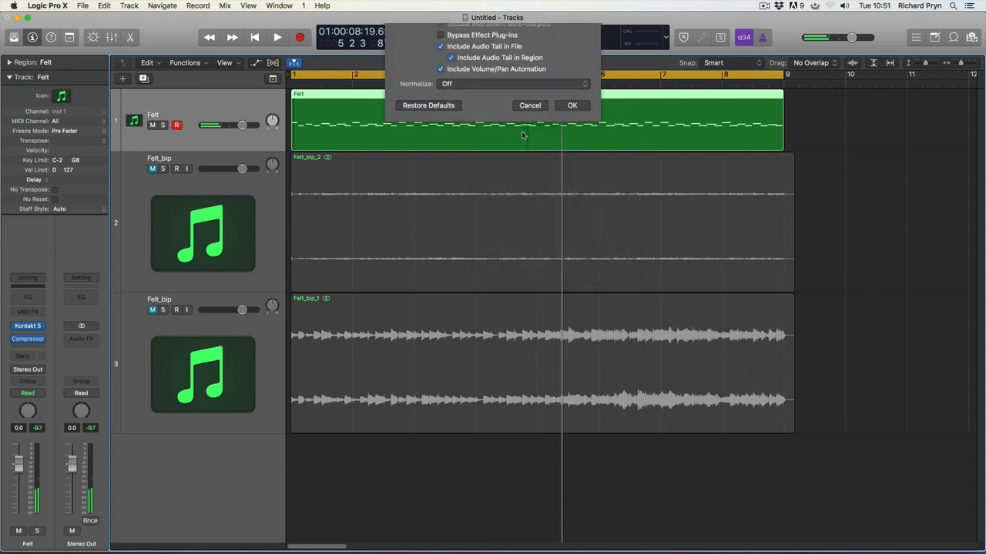
pyautogui.click(572, 211)
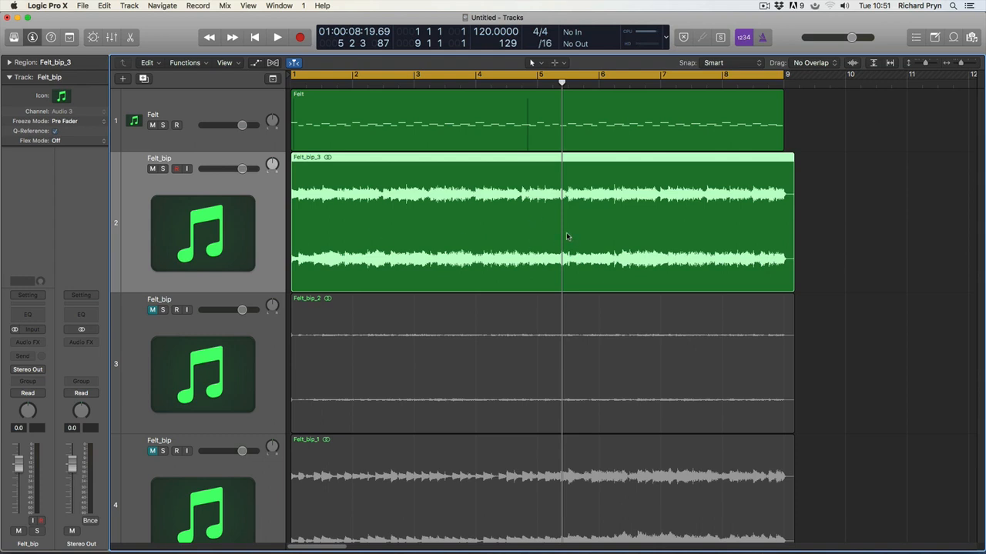
pyautogui.click(152, 168)
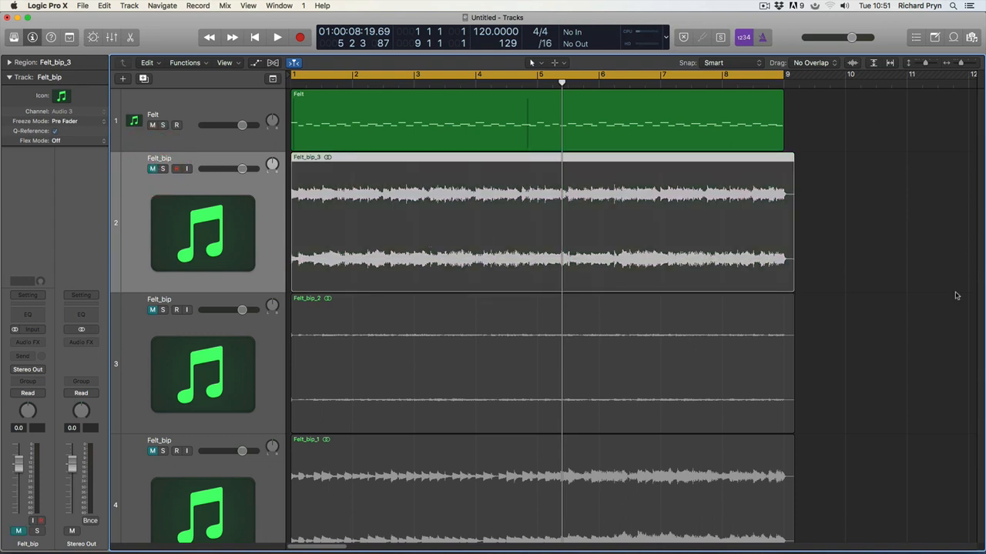
pyautogui.click(196, 109)
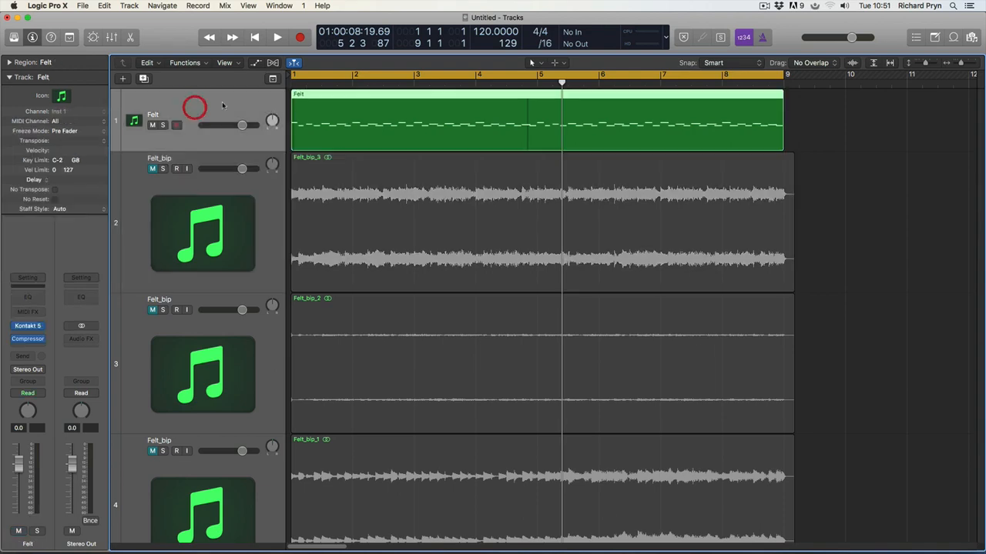
# Step: Open the Felt track's compressor and set its threshold back to -20 dB
pyautogui.click(26, 339)
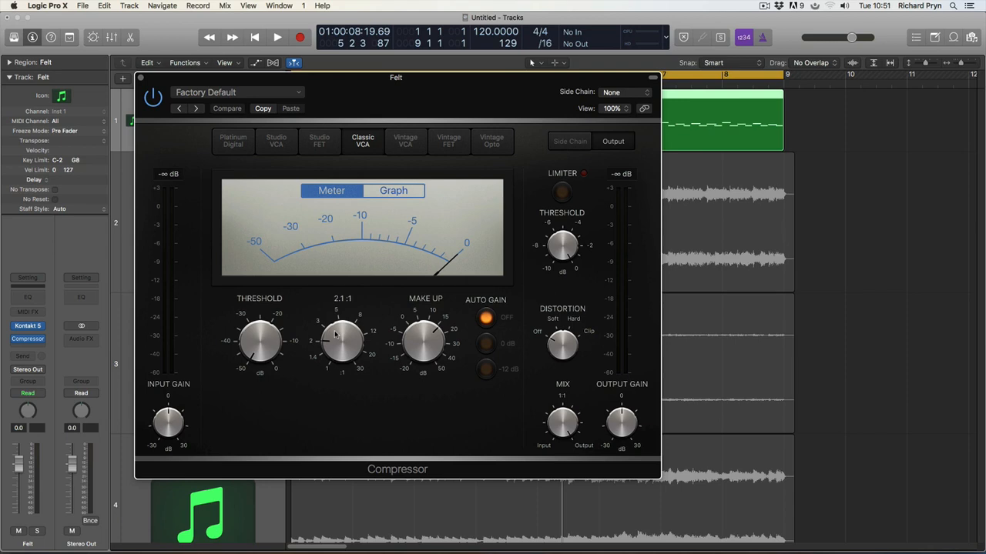
pyautogui.moveTo(254, 351); pyautogui.dragTo(267, 251)
pyautogui.keyDown('super'); pyautogui.click(267, 340); pyautogui.keyUp('super')
pyautogui.keyDown('alt'); pyautogui.keyDown('super'); pyautogui.click(267, 340); pyautogui.keyUp('super'); pyautogui.keyUp('alt')
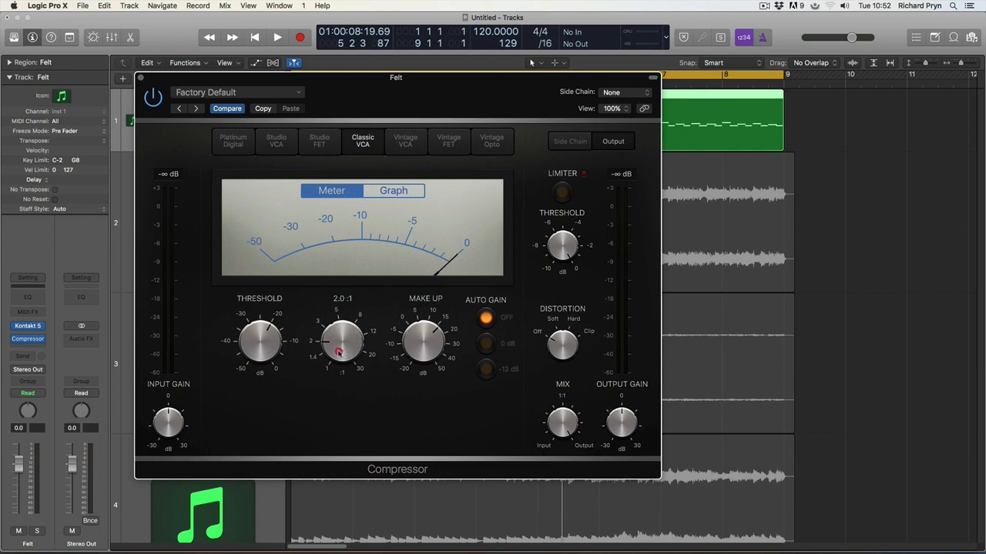
# Step: While playing, push the ratio to 30:1 and make-up gain to about 30 dB, then close the compressor
pyautogui.moveTo(286, 349)
pyautogui.moveTo(344, 363)
pyautogui.press('space')
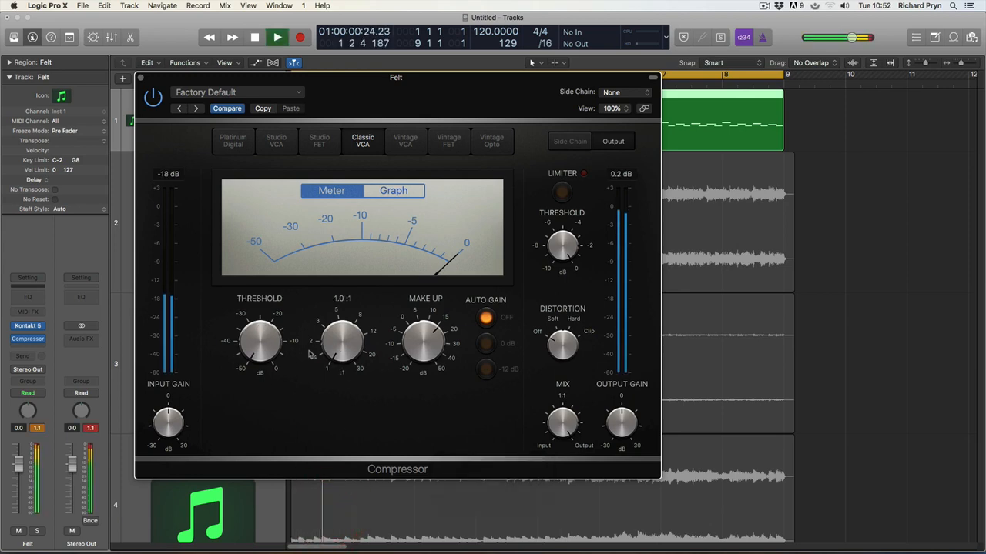
pyautogui.keyDown('alt'); pyautogui.keyDown('super'); pyautogui.click(431, 337); pyautogui.keyUp('super'); pyautogui.keyUp('alt')
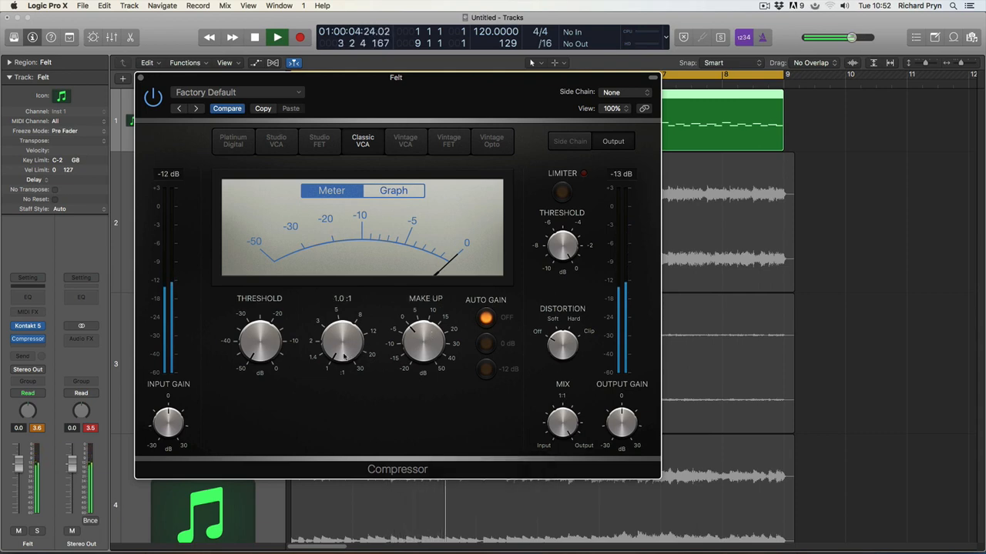
pyautogui.moveTo(345, 354); pyautogui.dragTo(326, 191)
pyautogui.moveTo(343, 325); pyautogui.dragTo(385, 503)
pyautogui.moveTo(340, 348); pyautogui.dragTo(327, 160)
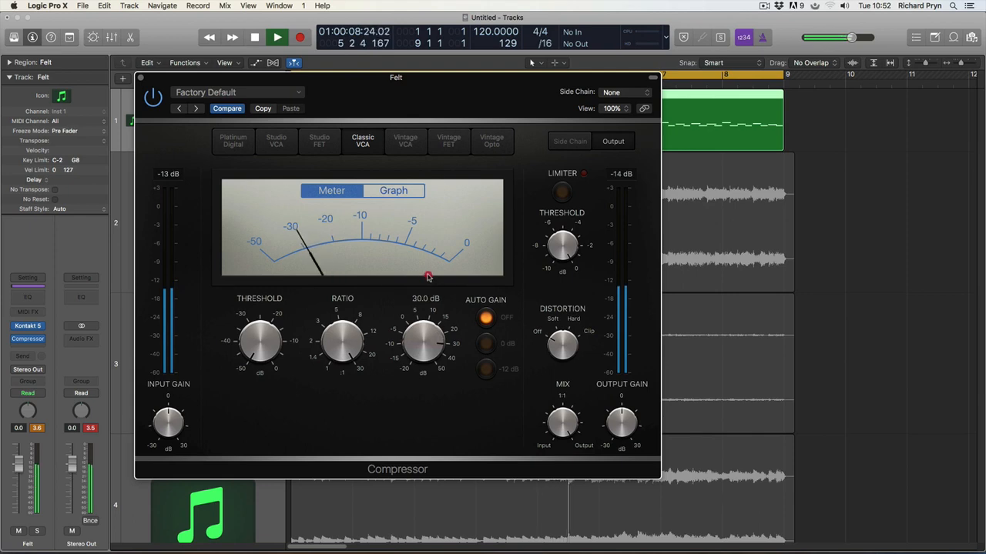
pyautogui.moveTo(419, 328); pyautogui.dragTo(429, 275)
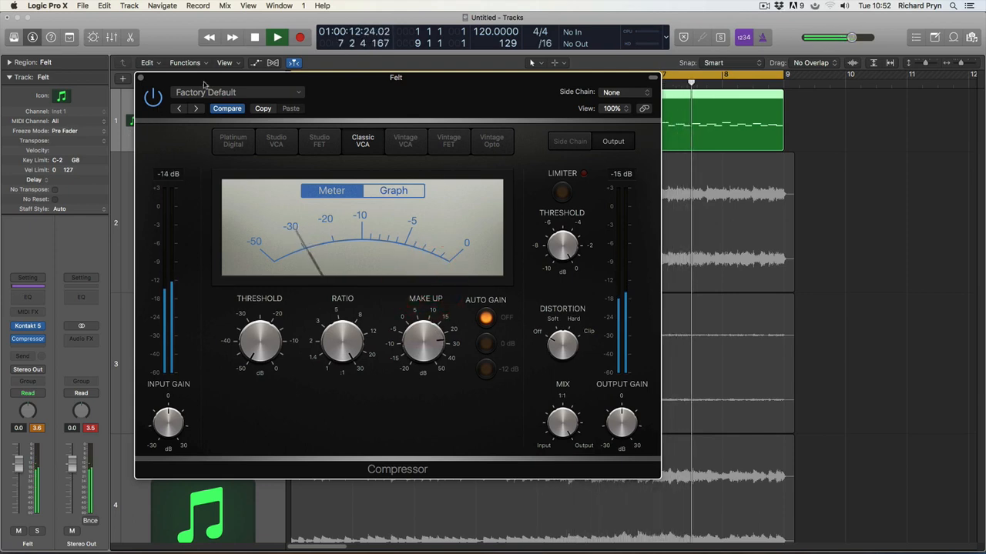
pyautogui.press('space')
pyautogui.click(139, 78)
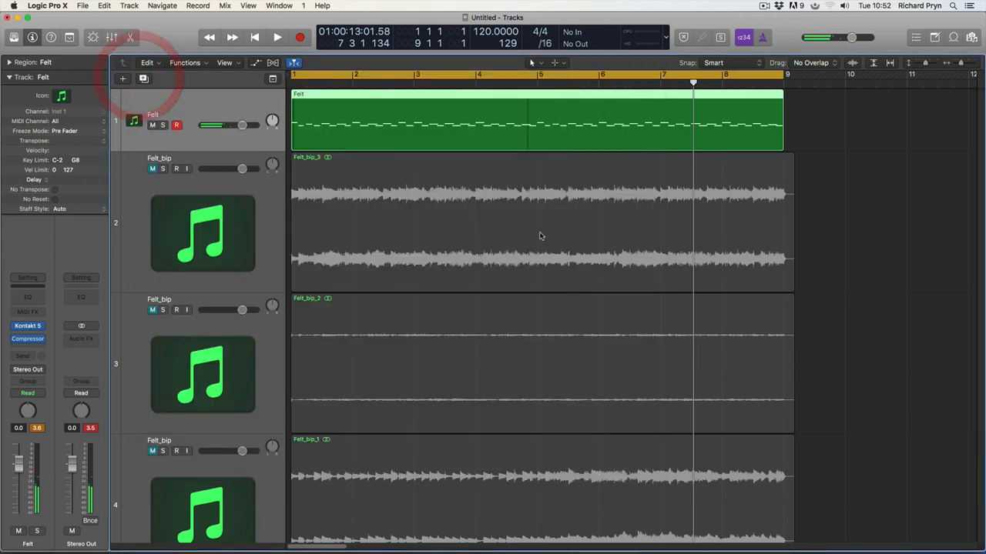
# Step: Bounce the Felt region in place to a new track
pyautogui.click(327, 192)
pyautogui.click(334, 191)
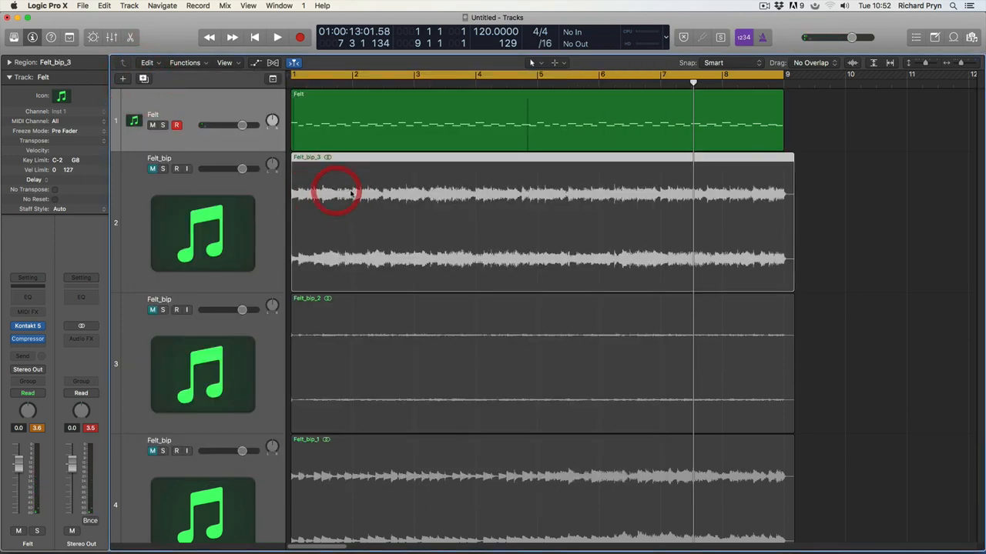
pyautogui.click(378, 114)
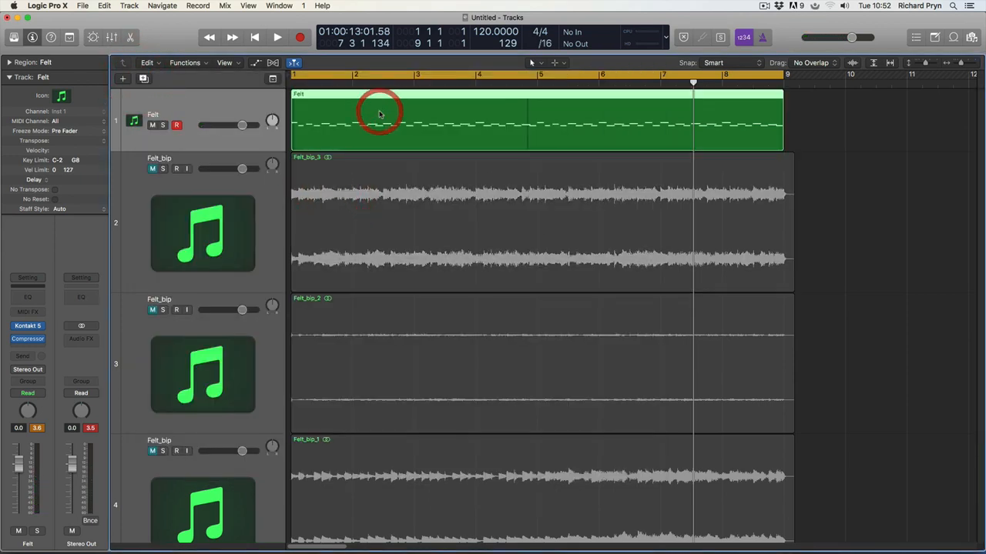
pyautogui.rightClick(379, 112)
pyautogui.click(394, 114)
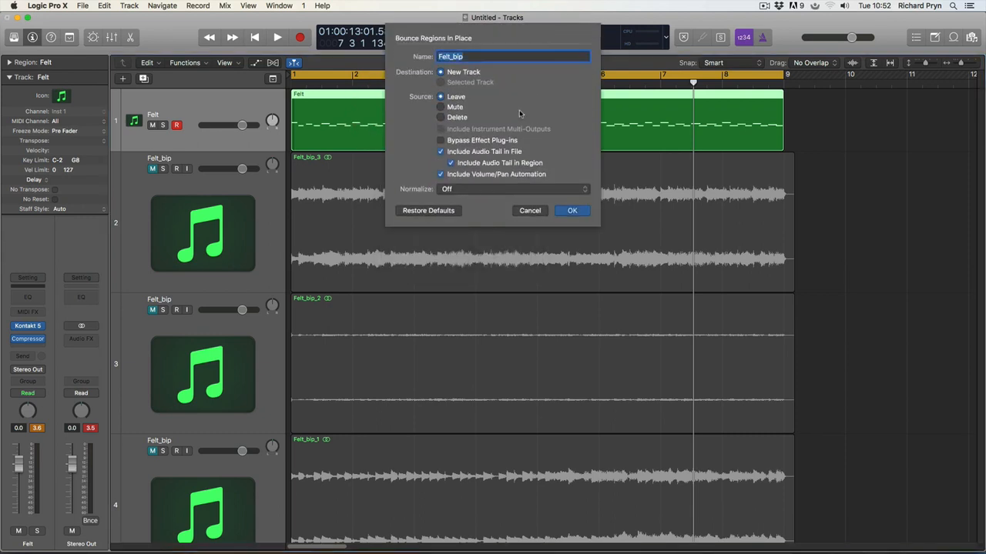
pyautogui.click(573, 211)
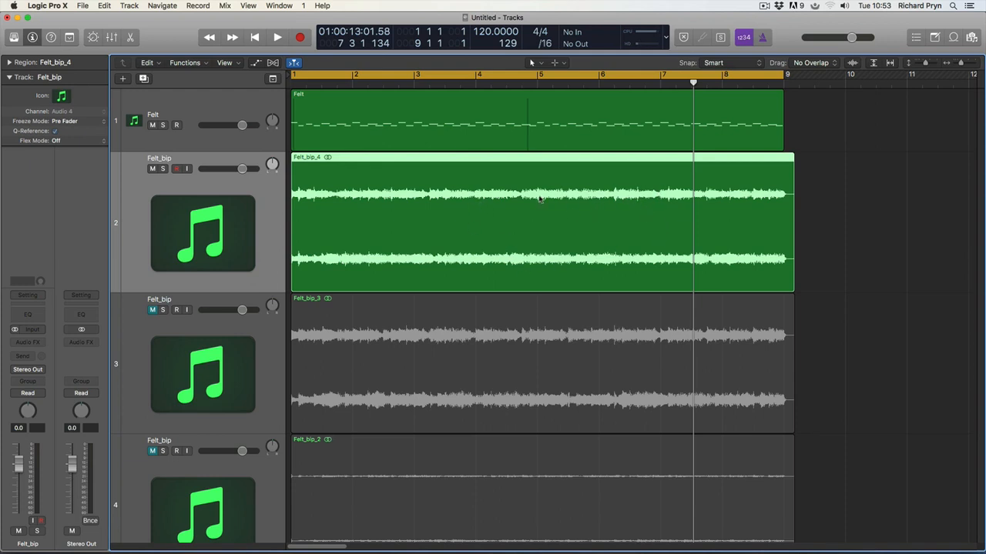
# Step: Play back and compare by muting Felt, then mute Felt_bip_4 and reselect the Felt track
pyautogui.click(565, 198)
pyautogui.click(530, 336)
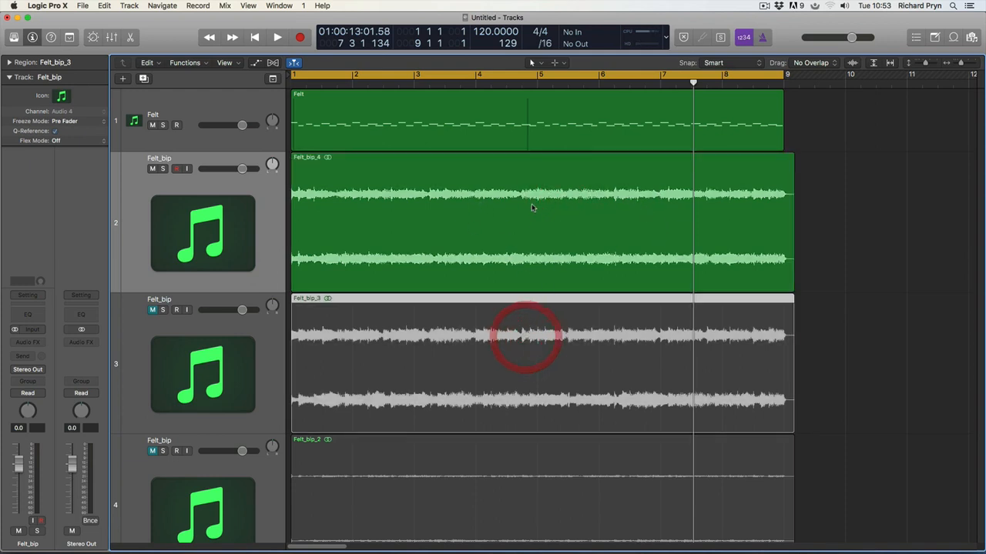
pyautogui.click(531, 199)
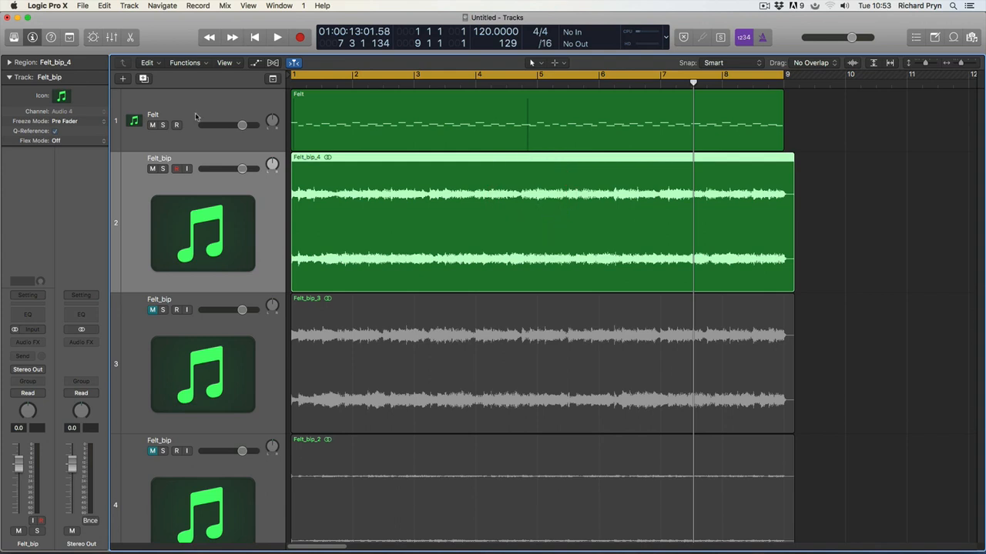
pyautogui.hotkey('shift', 'Return')
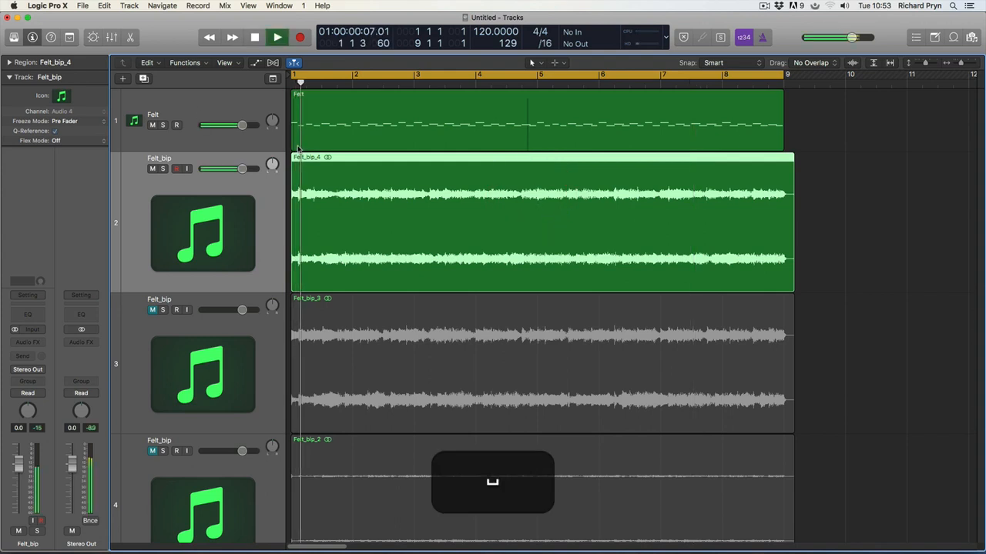
pyautogui.click(153, 125)
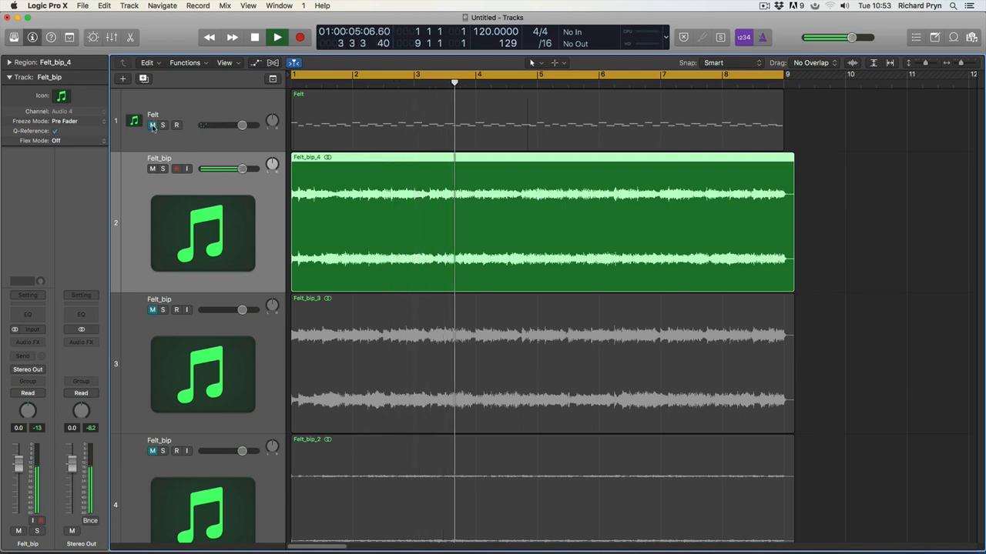
pyautogui.click(152, 124)
pyautogui.click(152, 168)
pyautogui.click(158, 95)
pyautogui.press('space')
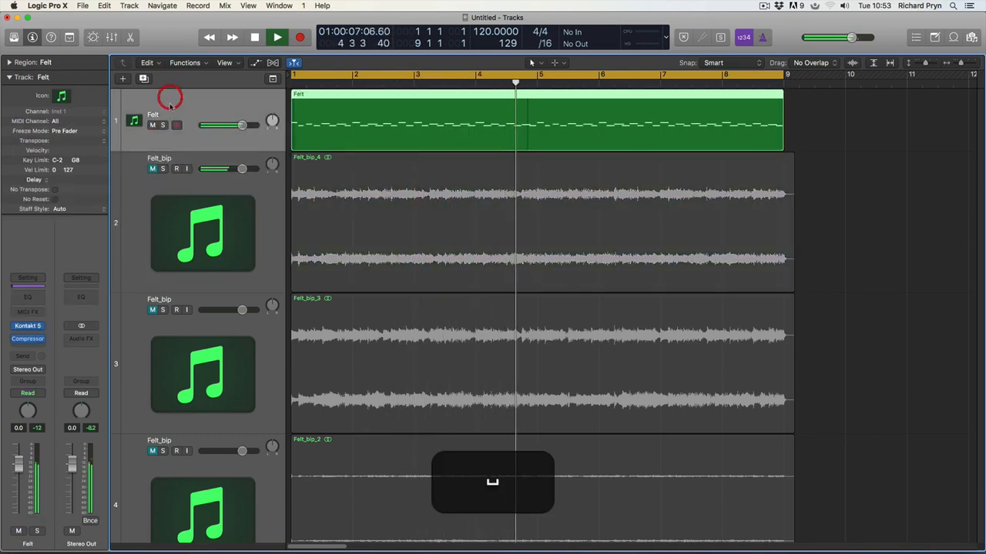
pyautogui.press('space')
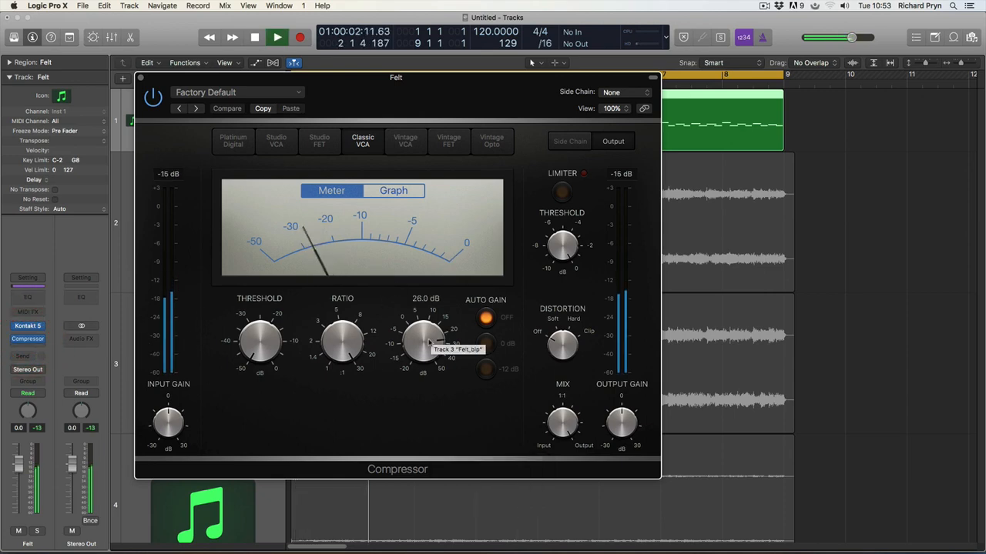
# Step: Reset ratio to 2:1, make-up to 0 dB and threshold to -20 dB, then enable the limiter
pyautogui.keyDown('alt'); pyautogui.click(345, 350); pyautogui.keyUp('alt')
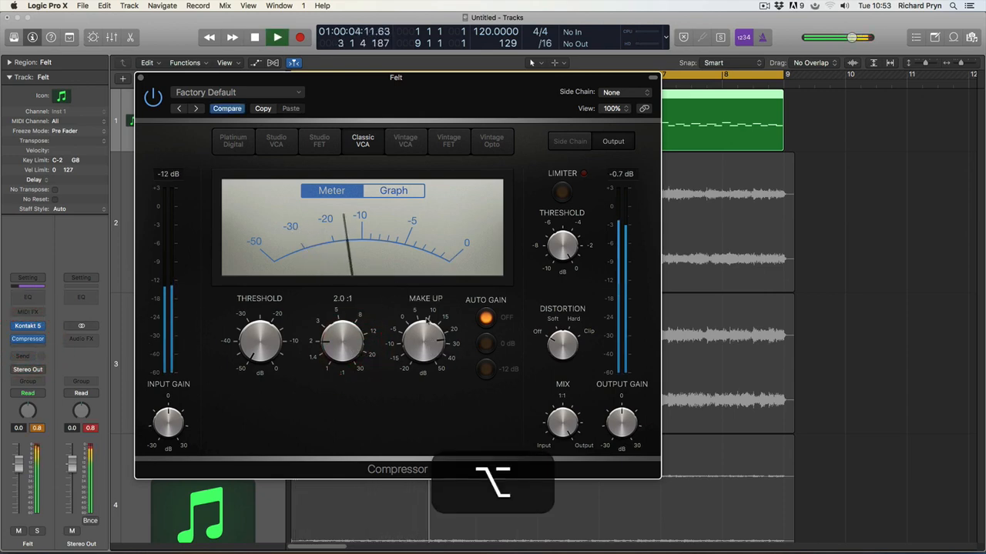
pyautogui.keyDown('alt'); pyautogui.click(423, 343); pyautogui.keyUp('alt')
pyautogui.keyDown('alt'); pyautogui.click(259, 348); pyautogui.keyUp('alt')
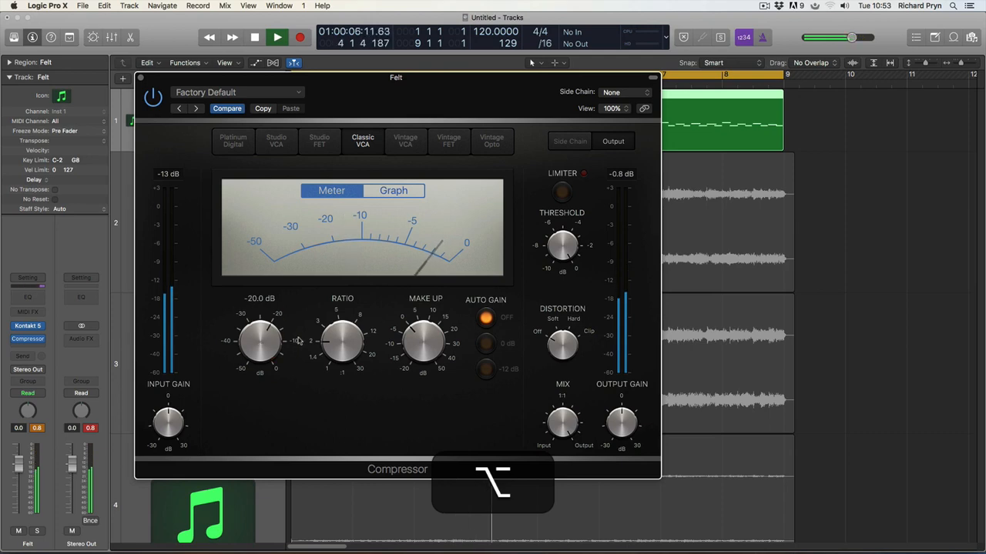
pyautogui.moveTo(313, 79)
pyautogui.mouseDown()
pyautogui.moveTo(298, 56)
pyautogui.moveTo(331, 71)
pyautogui.mouseUp()
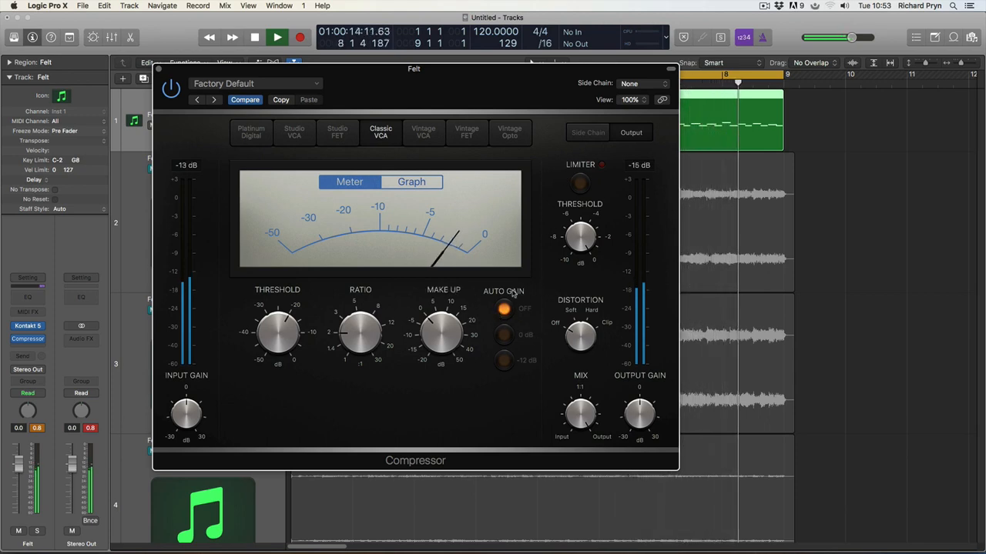
pyautogui.click(580, 186)
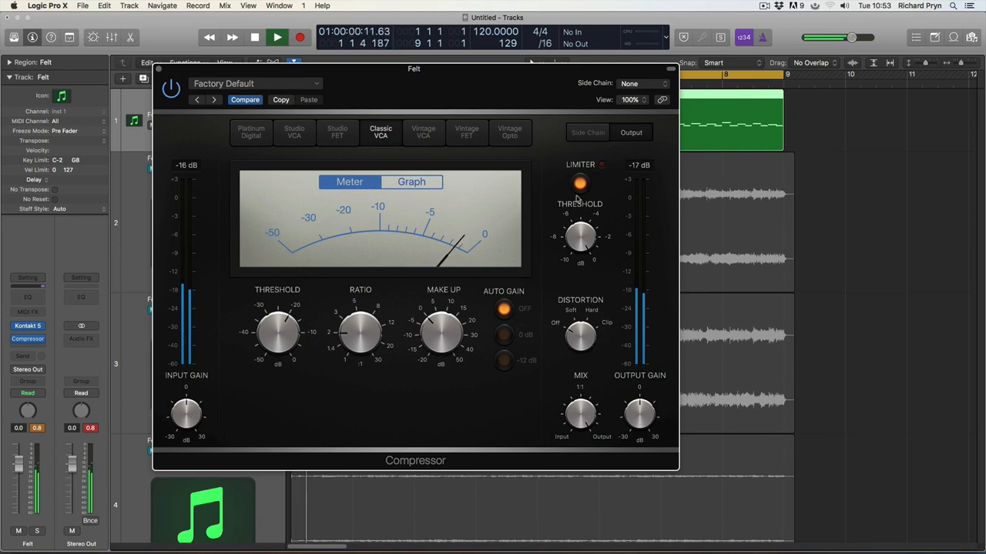
# Step: Raise the make-up gain to 6 dB and set the limiter threshold to -10 dB
pyautogui.moveTo(425, 350)
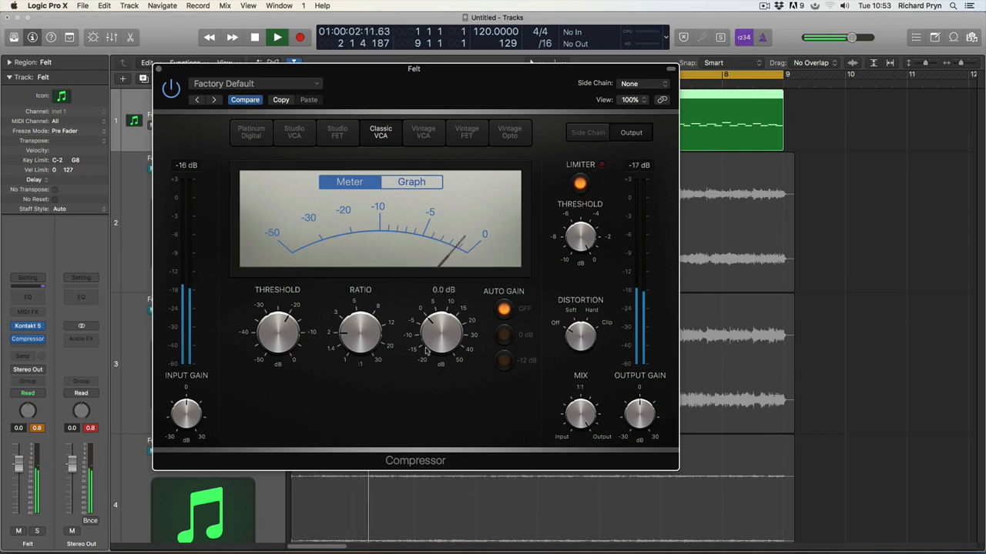
pyautogui.moveTo(432, 328); pyautogui.dragTo(443, 312)
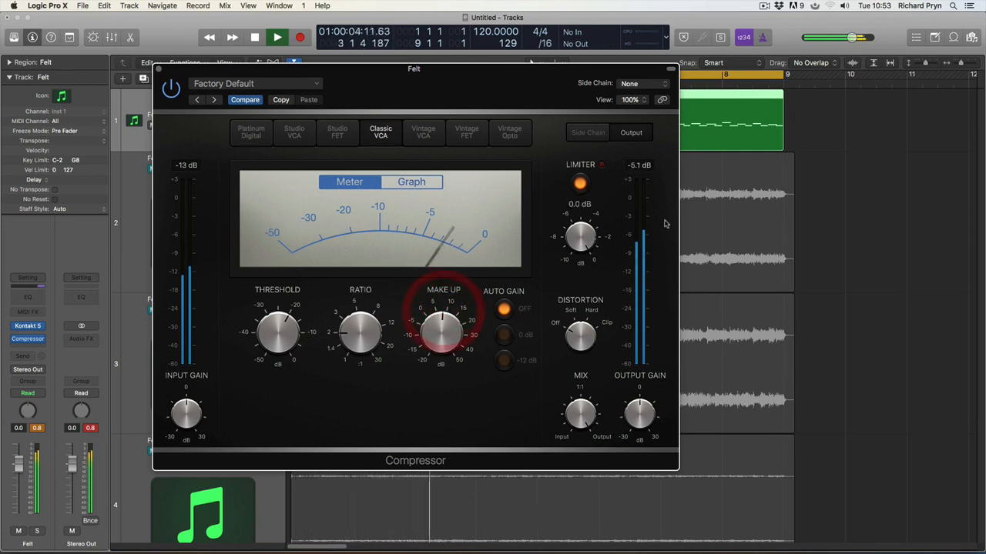
pyautogui.click(646, 223)
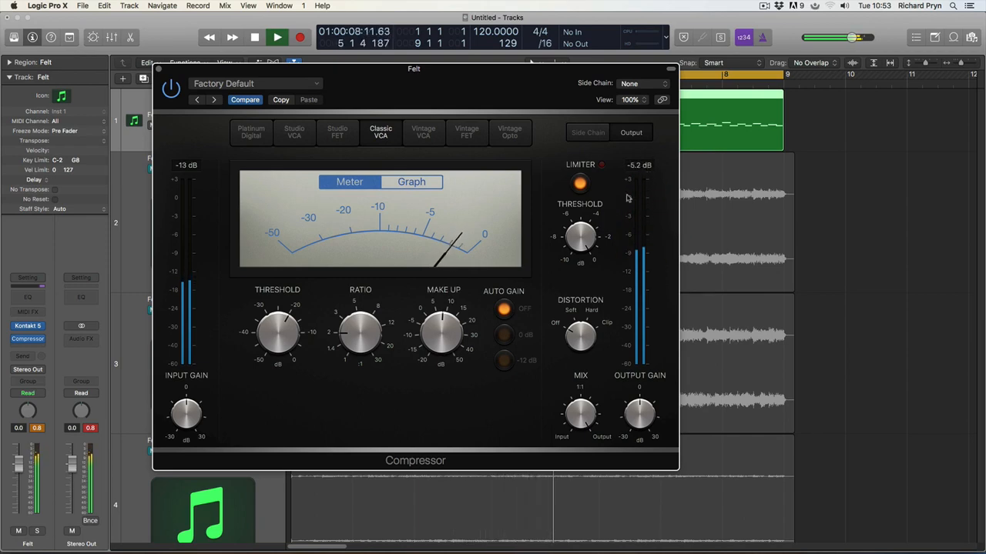
pyautogui.click(585, 233)
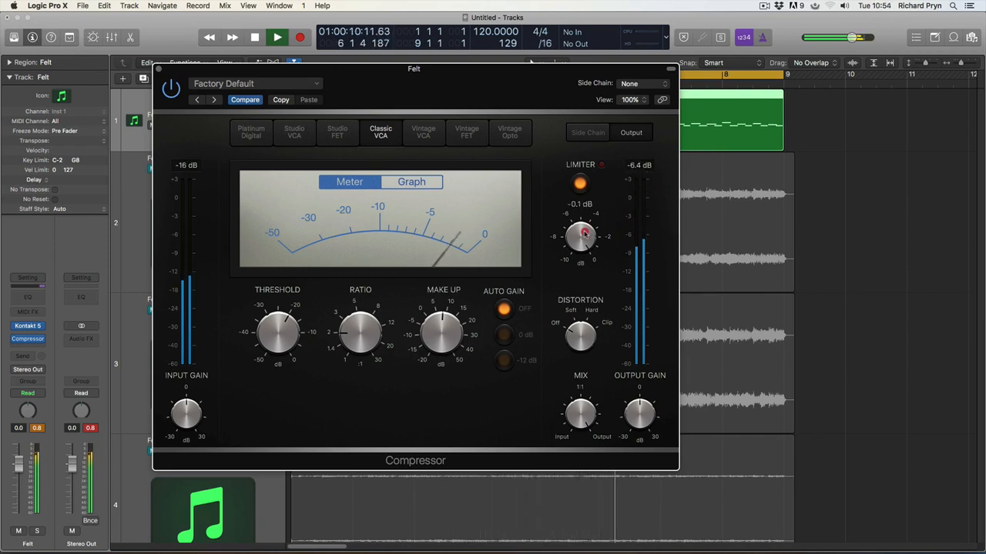
pyautogui.moveTo(584, 234); pyautogui.dragTo(585, 235)
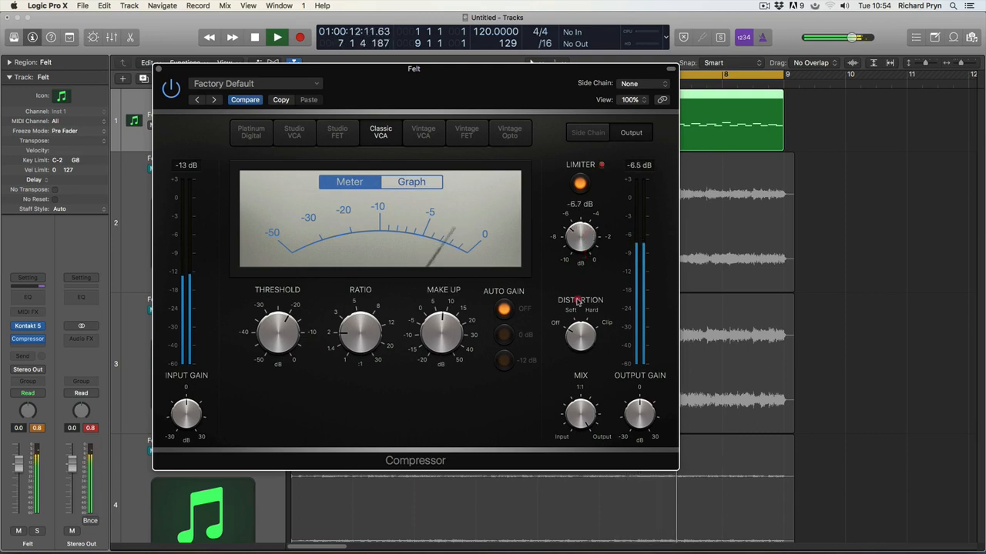
pyautogui.click(579, 331)
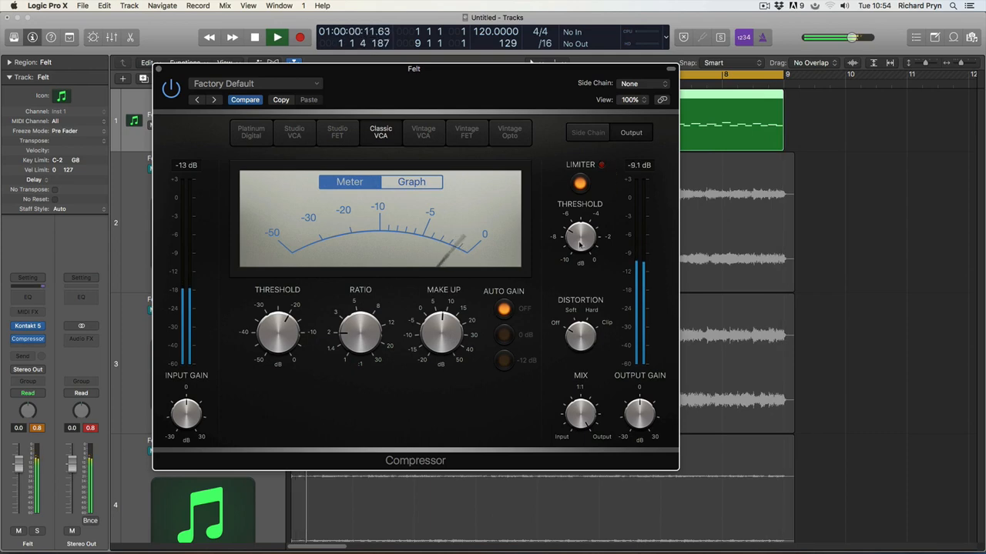
pyautogui.moveTo(579, 241); pyautogui.dragTo(581, 275)
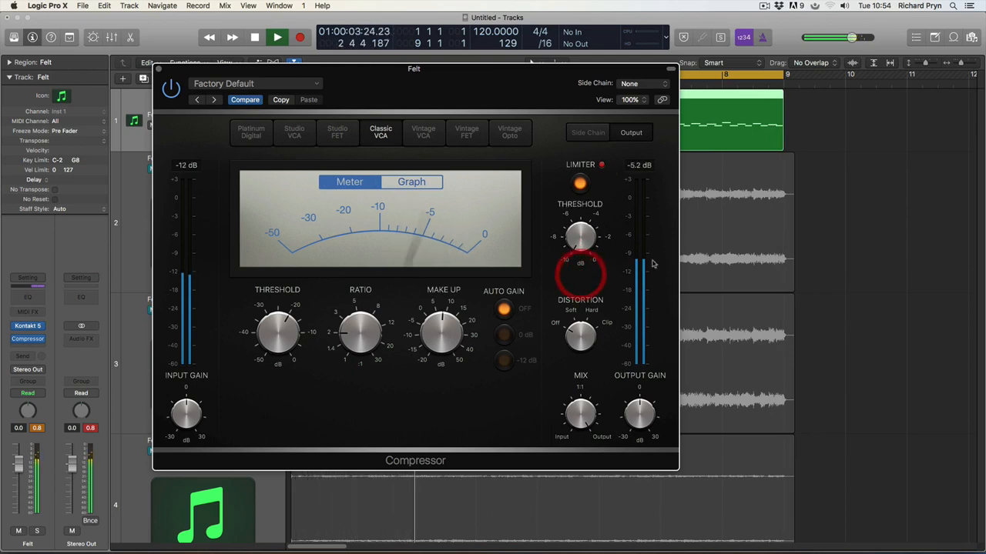
pyautogui.click(559, 165)
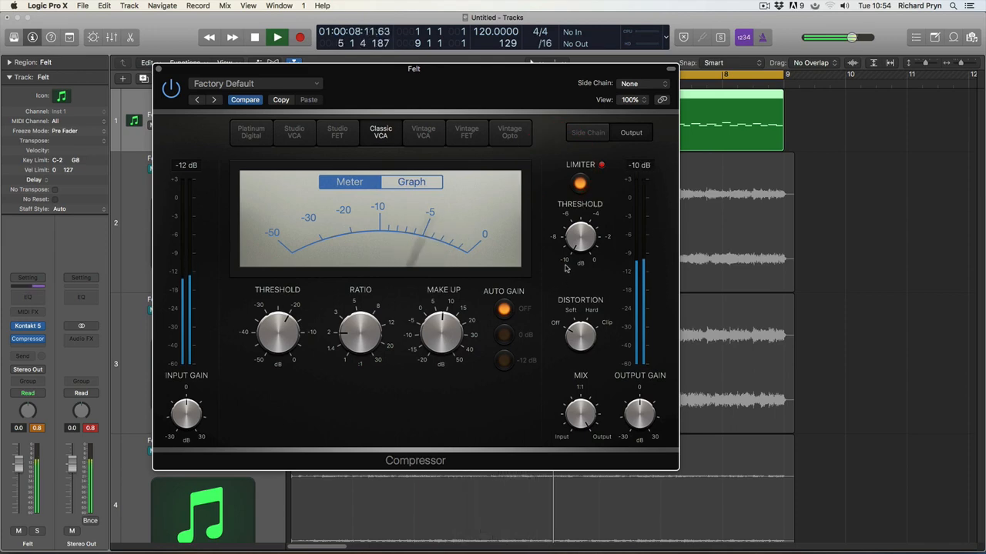
pyautogui.moveTo(566, 262); pyautogui.dragTo(593, 248)
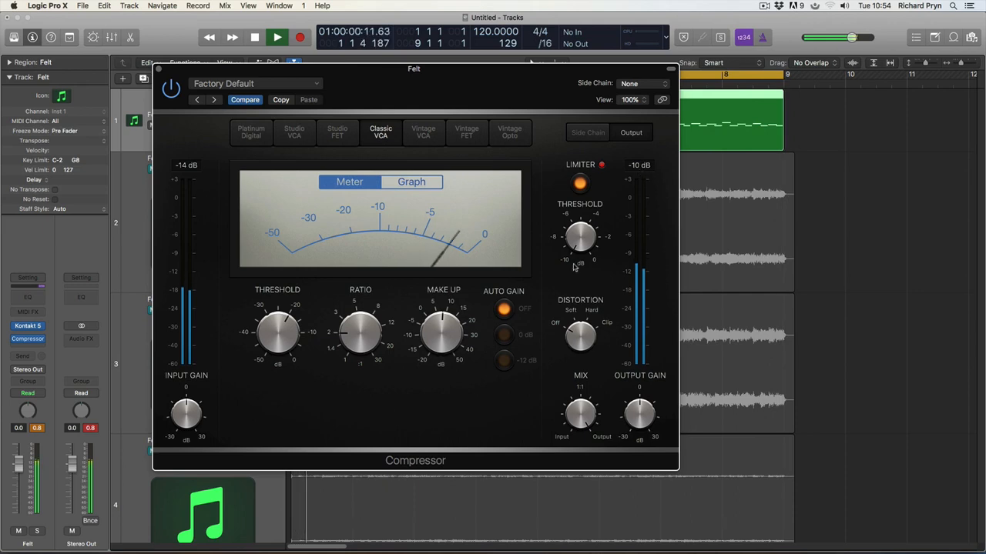
# Step: Switch the limiter off and back on to compare, resetting the output peak read-out
pyautogui.click(579, 183)
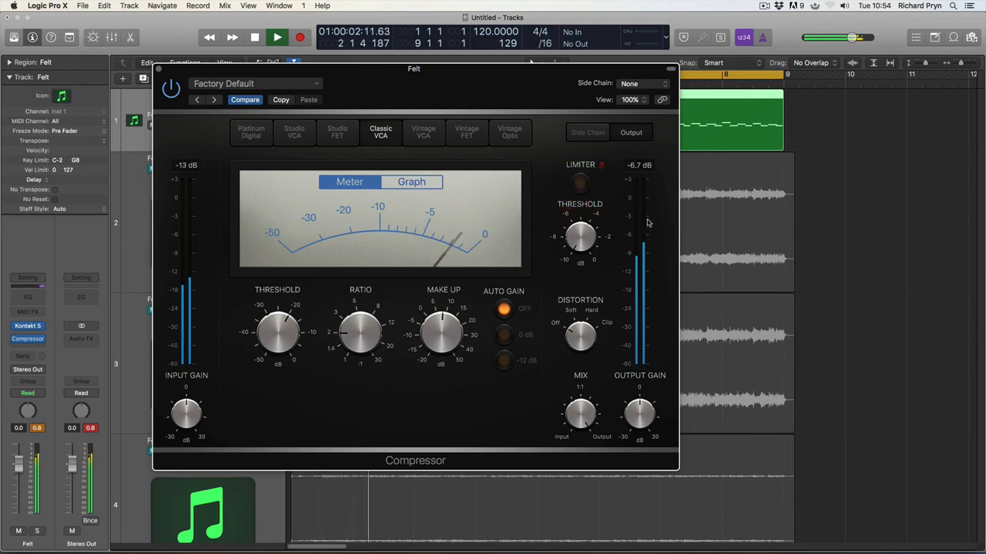
pyautogui.click(580, 184)
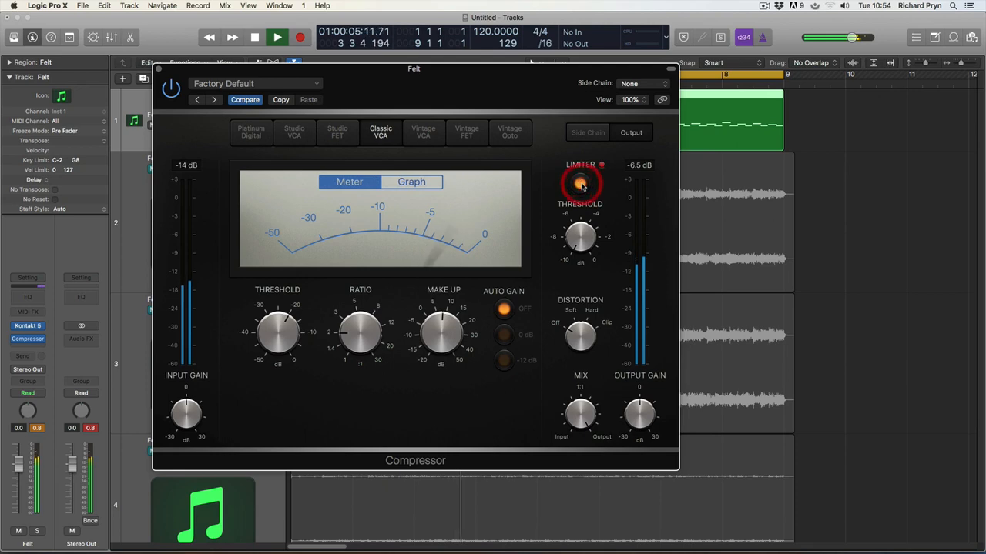
pyautogui.click(642, 166)
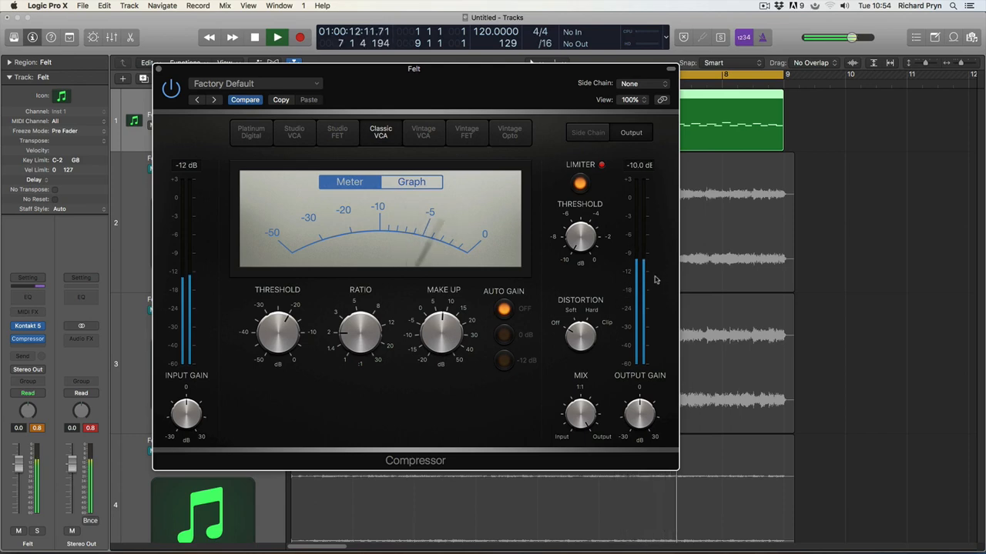
pyautogui.moveTo(576, 243)
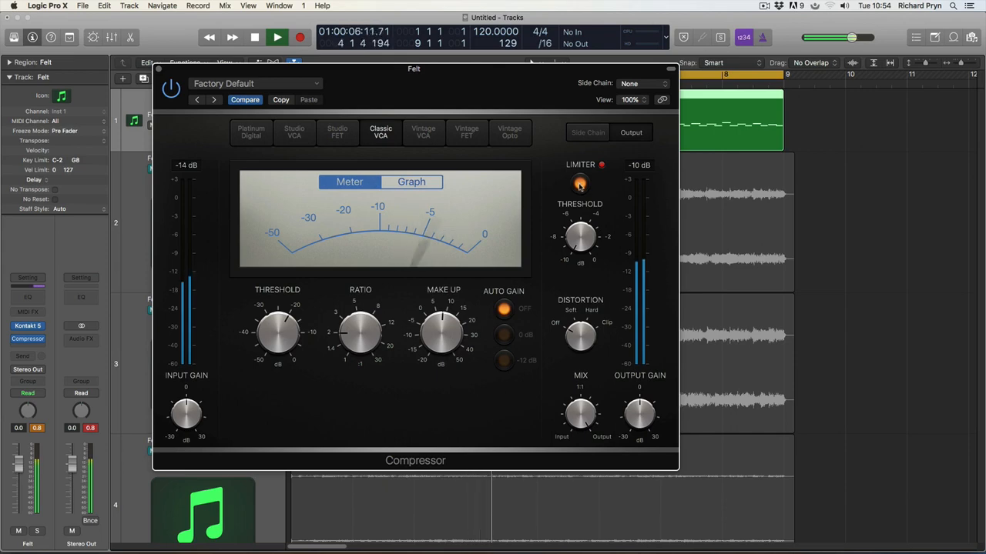
pyautogui.press('space')
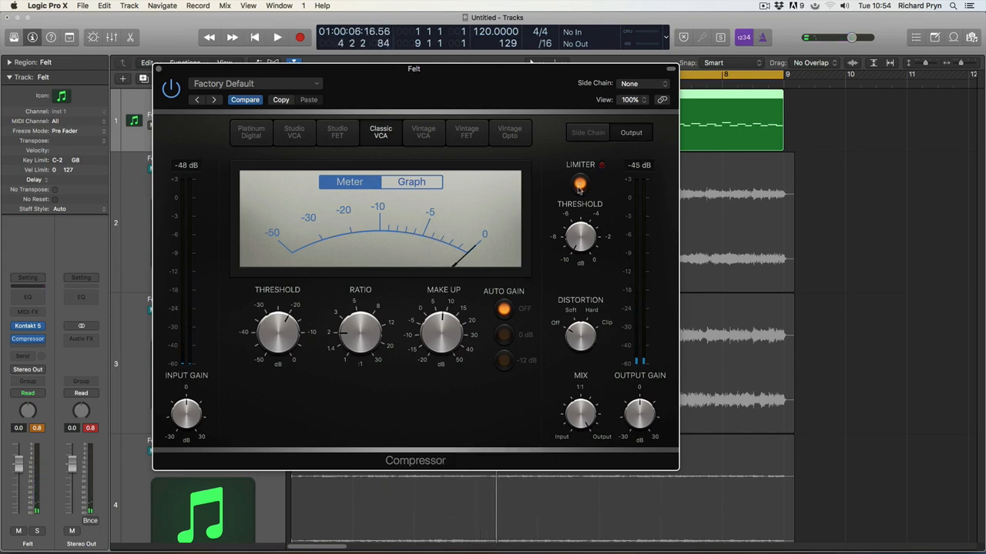
pyautogui.press('space')
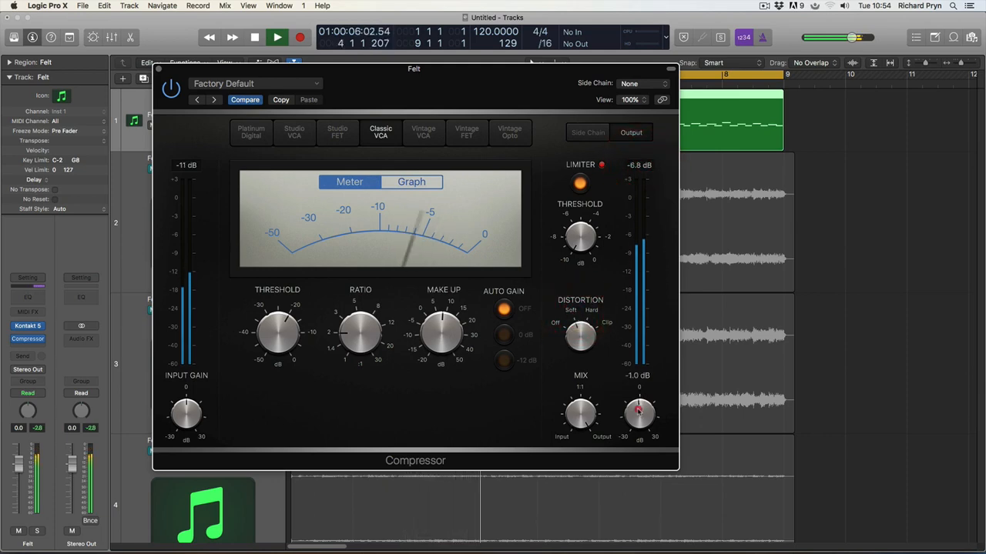
# Step: Set output gain to -2.5 dB, ratio past 16:1, threshold -25 dB and make-up about 14 dB
pyautogui.click(589, 319)
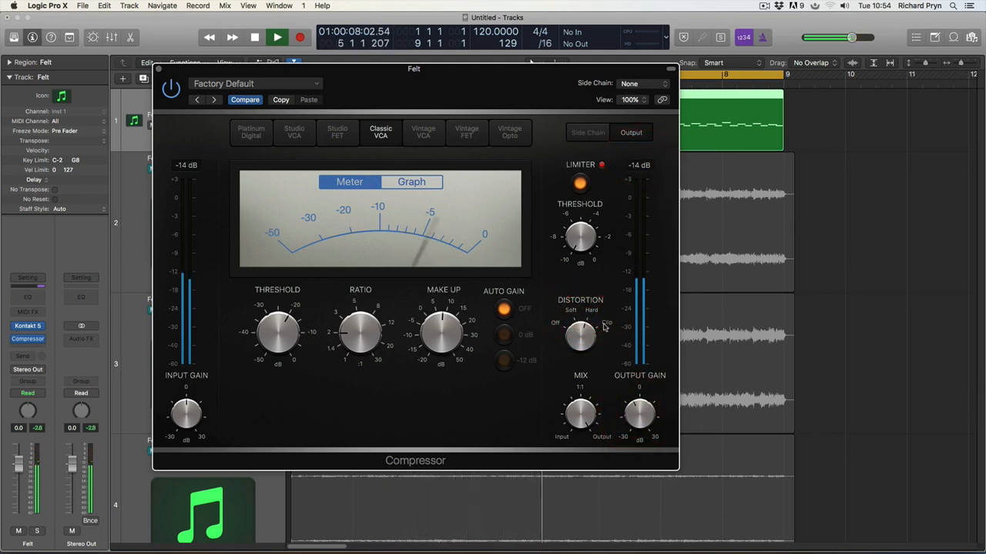
pyautogui.click(601, 323)
pyautogui.click(639, 401)
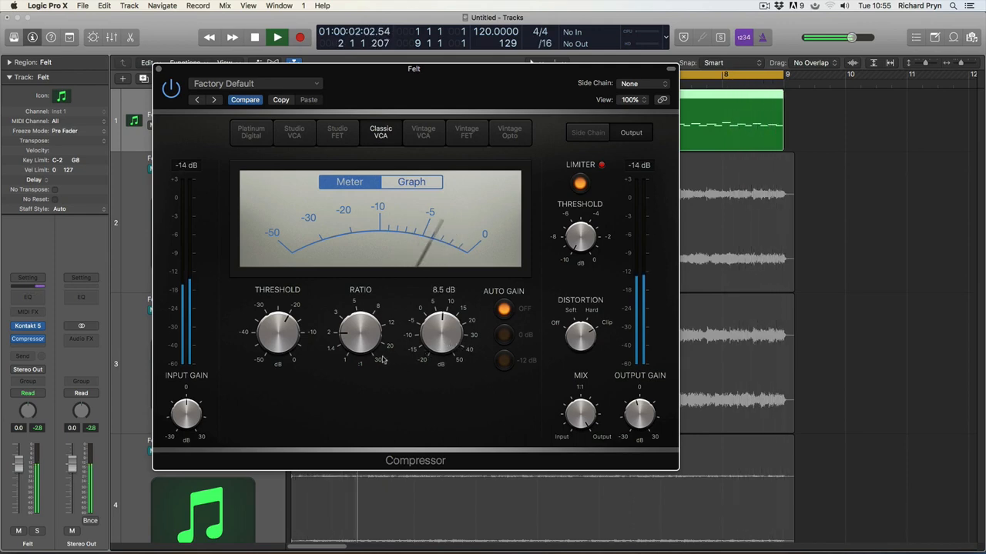
pyautogui.moveTo(351, 339); pyautogui.dragTo(359, 248)
pyautogui.moveTo(285, 325); pyautogui.dragTo(289, 280)
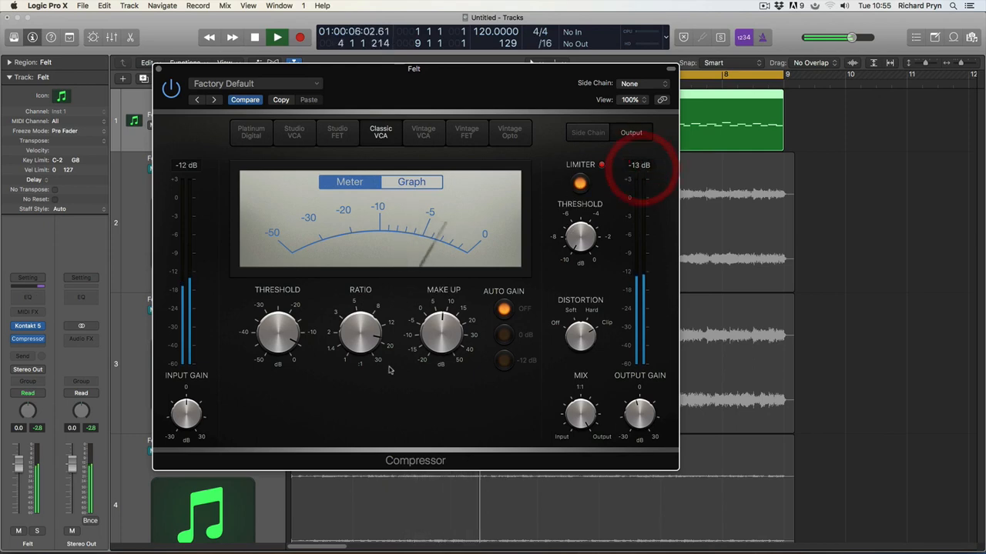
pyautogui.moveTo(444, 350)
pyautogui.mouseDown()
pyautogui.moveTo(438, 324)
pyautogui.moveTo(441, 334)
pyautogui.mouseUp()
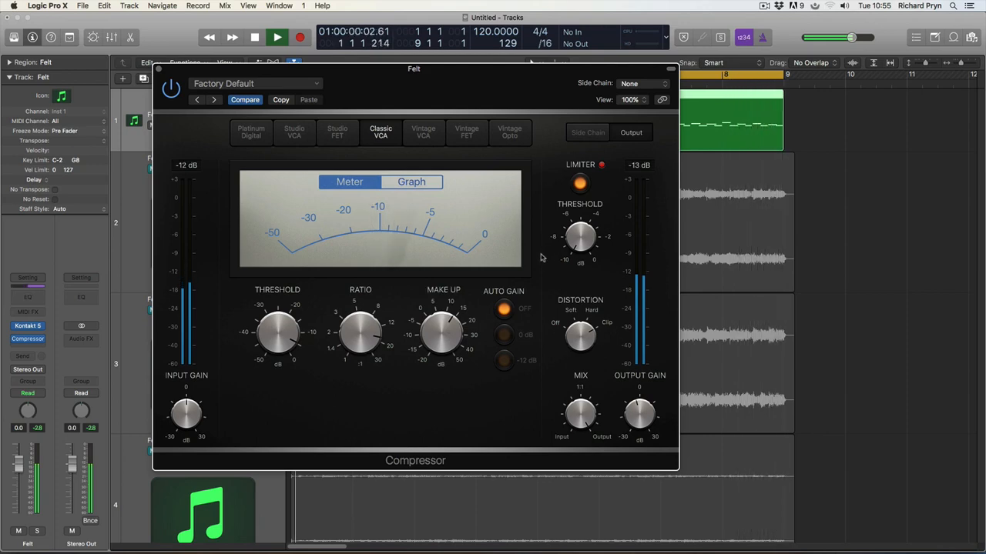
# Step: Reset make-up gain, ratio, threshold and limiter threshold to defaults and switch the limiter off
pyautogui.keyDown('alt'); pyautogui.click(436, 336); pyautogui.keyUp('alt')
pyautogui.keyDown('alt'); pyautogui.click(361, 332); pyautogui.keyUp('alt')
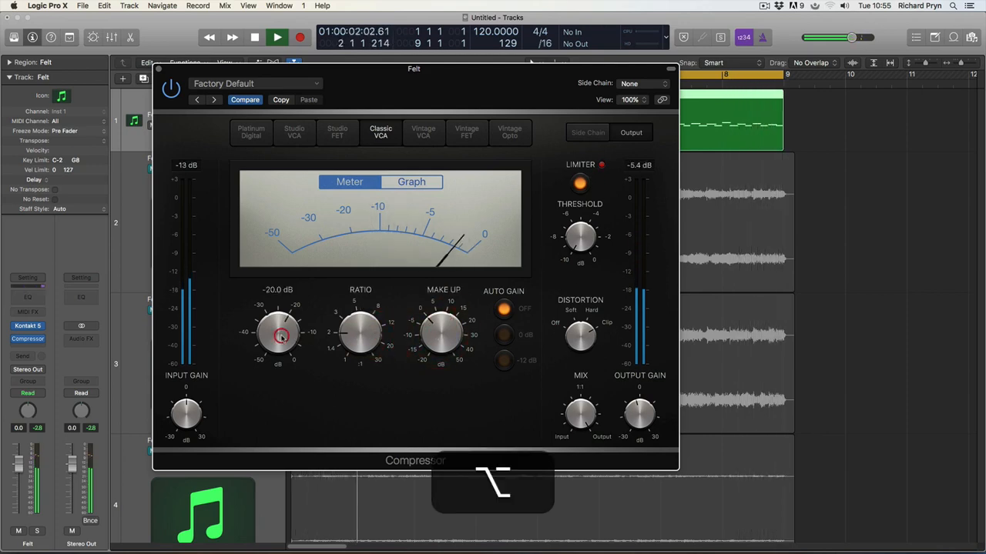
pyautogui.keyDown('alt'); pyautogui.click(277, 333); pyautogui.keyUp('alt')
pyautogui.keyDown('alt'); pyautogui.click(580, 237); pyautogui.keyUp('alt')
pyautogui.keyDown('alt'); pyautogui.click(580, 237); pyautogui.keyUp('alt')
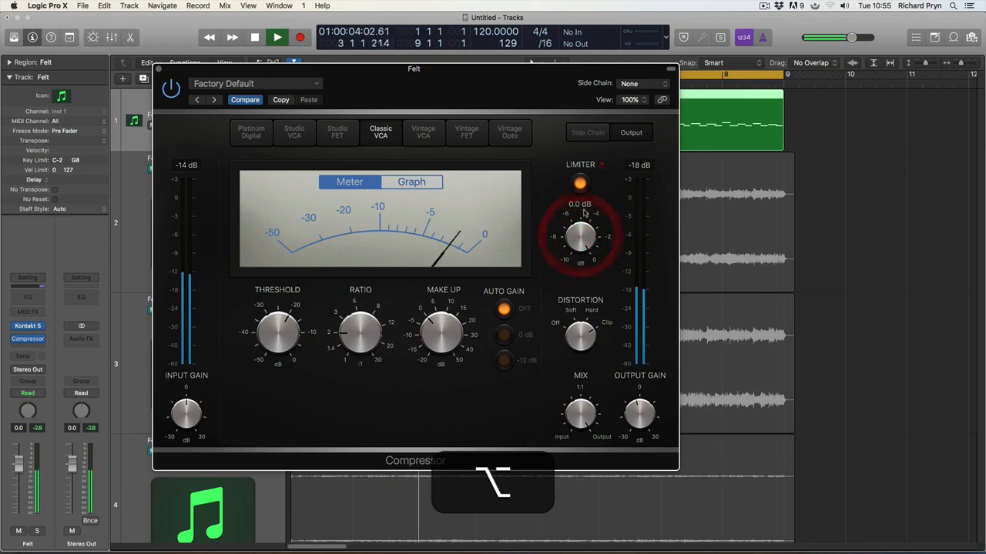
pyautogui.click(579, 183)
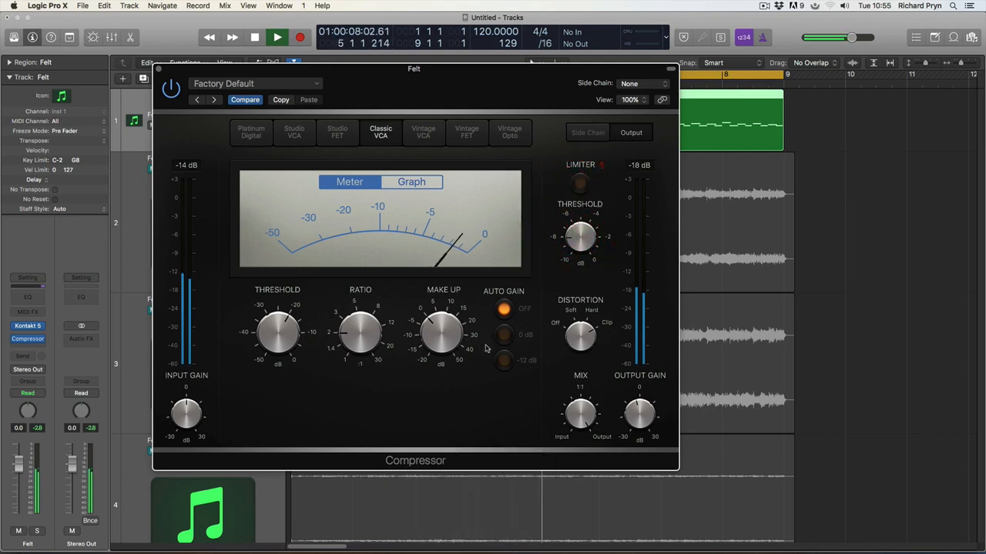
# Step: Turn the limiter back on, raise the ratio steeply, audition briefly, and close the compressor window
pyautogui.press('space')
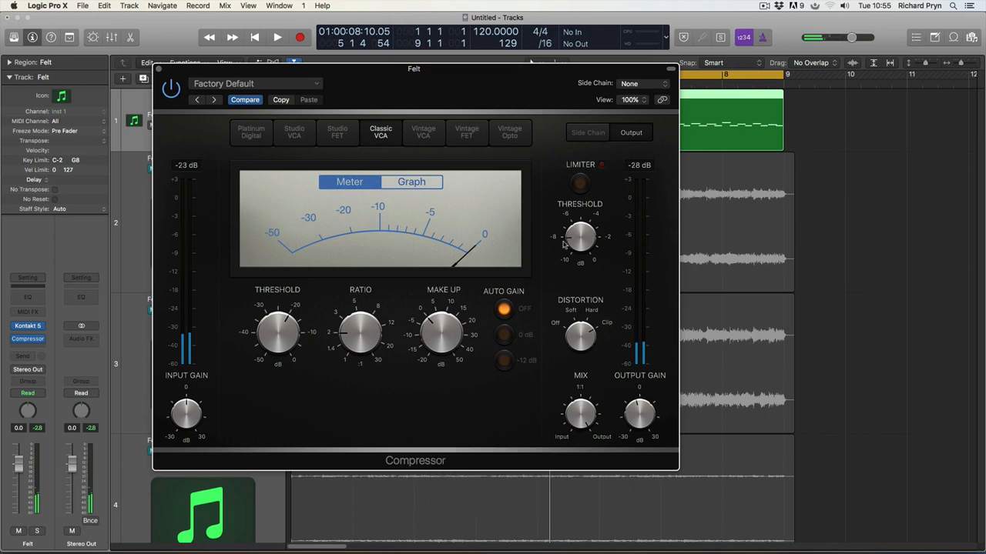
pyautogui.keyDown('alt'); pyautogui.click(579, 182); pyautogui.keyUp('alt')
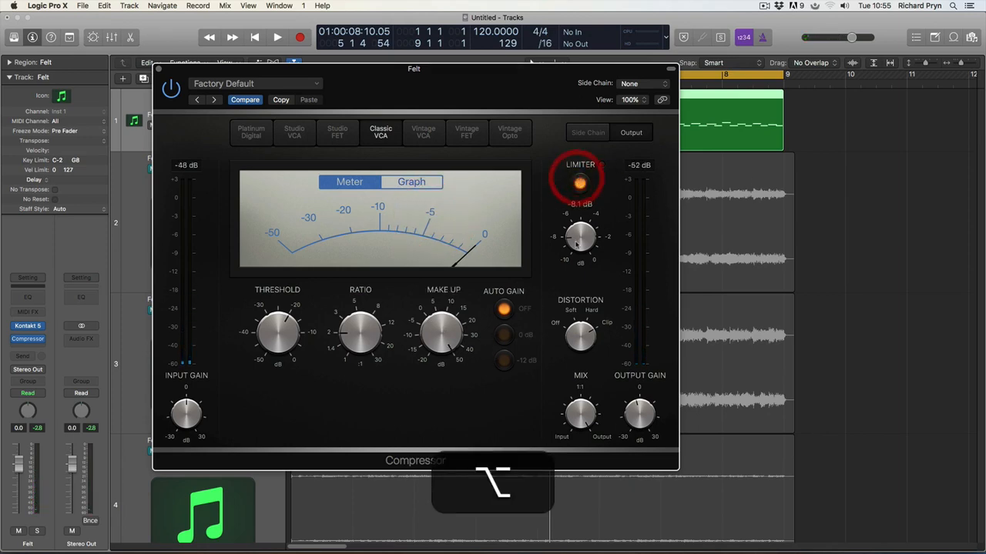
pyautogui.moveTo(324, 334); pyautogui.dragTo(345, 238)
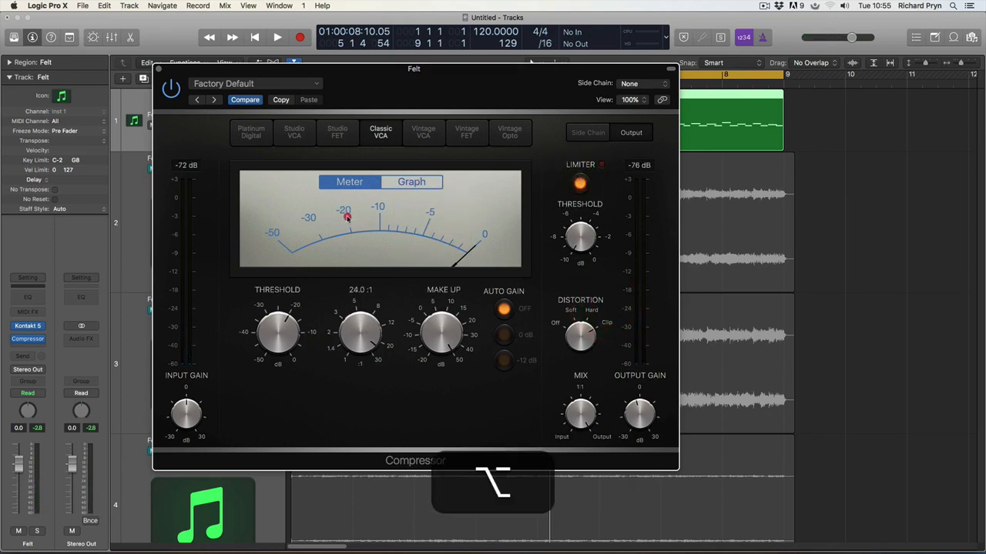
pyautogui.press('space')
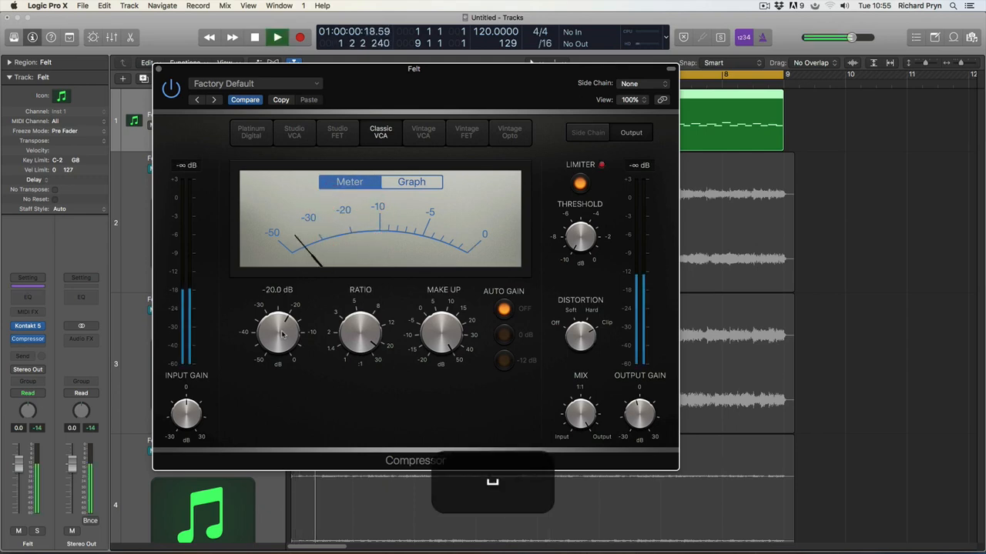
pyautogui.press('space')
pyautogui.click(158, 69)
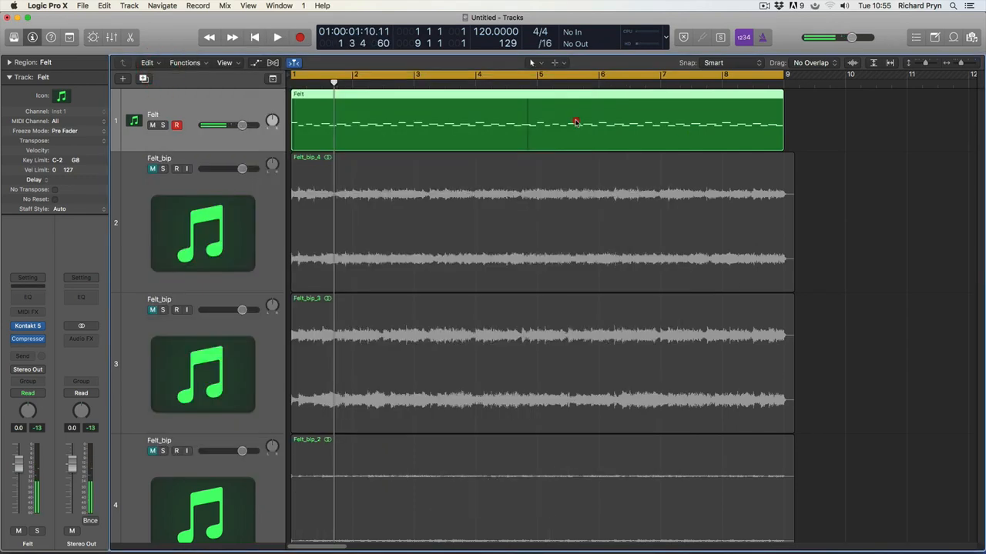
# Step: Bounce the compressed Felt region in place to a new track as Felt_bip_5
pyautogui.rightClick(566, 112)
pyautogui.click(609, 115)
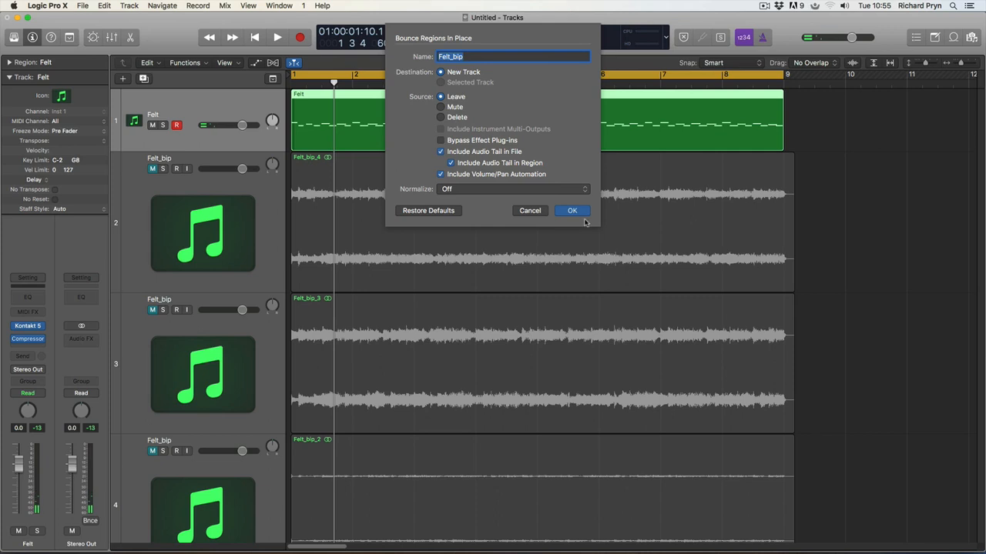
pyautogui.click(572, 212)
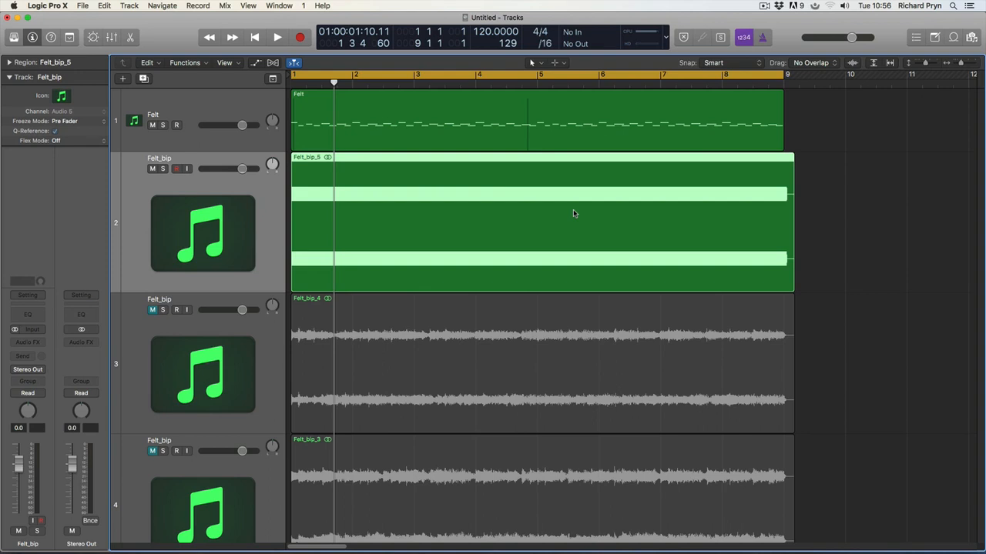
# Step: Play the Felt_bip_5 bounce and zoom the arrangement to fit all six regions
pyautogui.click(827, 271)
pyautogui.click(719, 213)
pyautogui.press('space')
pyautogui.click(493, 207)
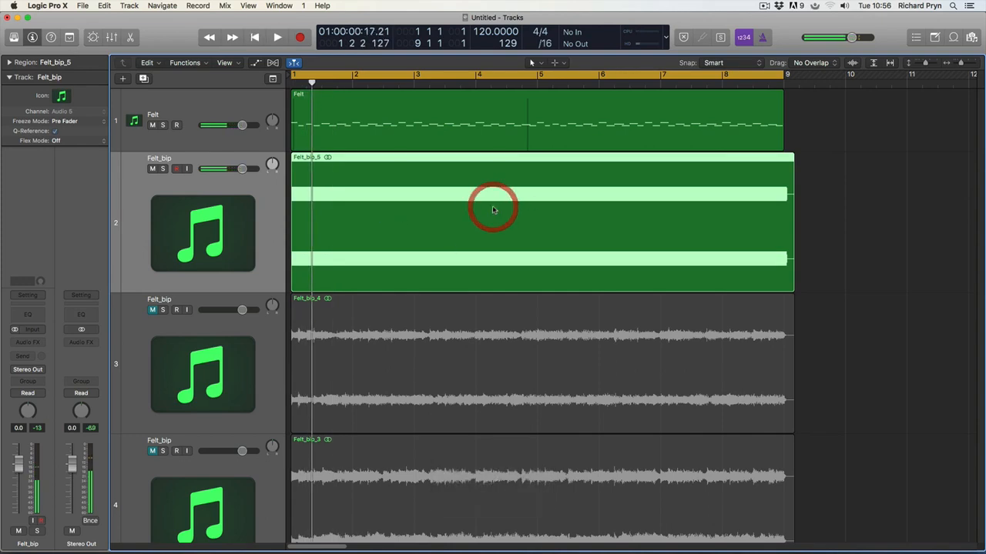
pyautogui.moveTo(961, 64)
pyautogui.mouseDown()
pyautogui.moveTo(951, 64)
pyautogui.moveTo(967, 65)
pyautogui.mouseUp()
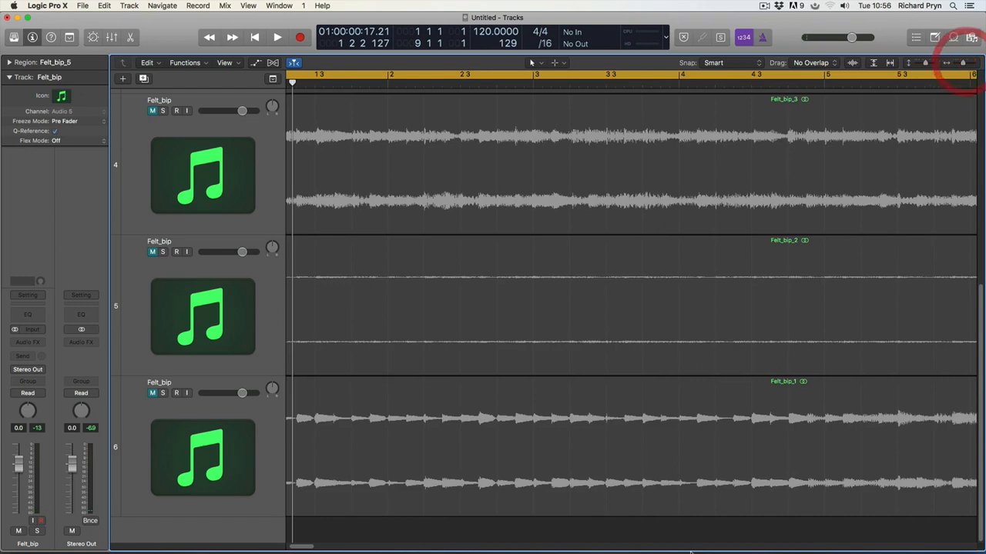
pyautogui.moveTo(980, 295); pyautogui.dragTo(980, 92)
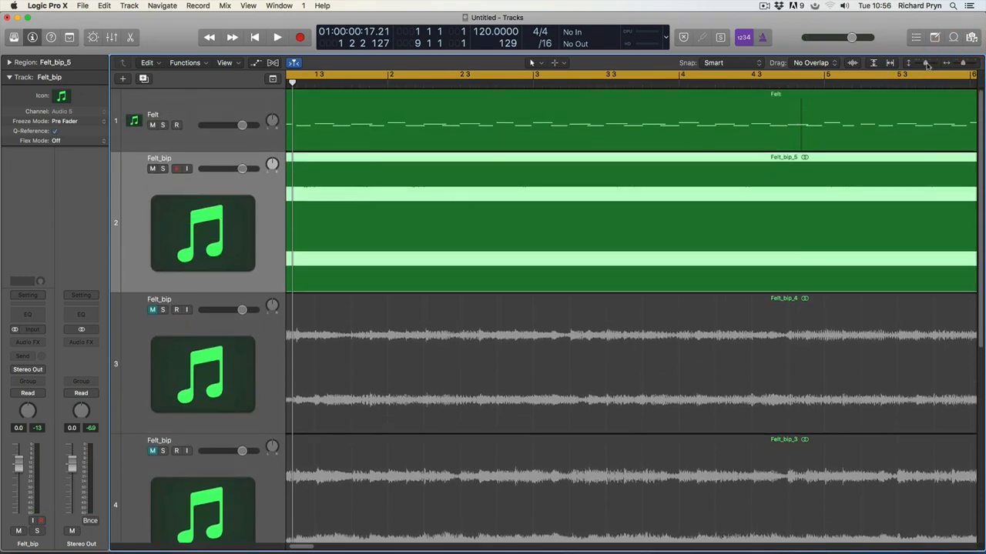
pyautogui.moveTo(928, 66); pyautogui.dragTo(934, 64)
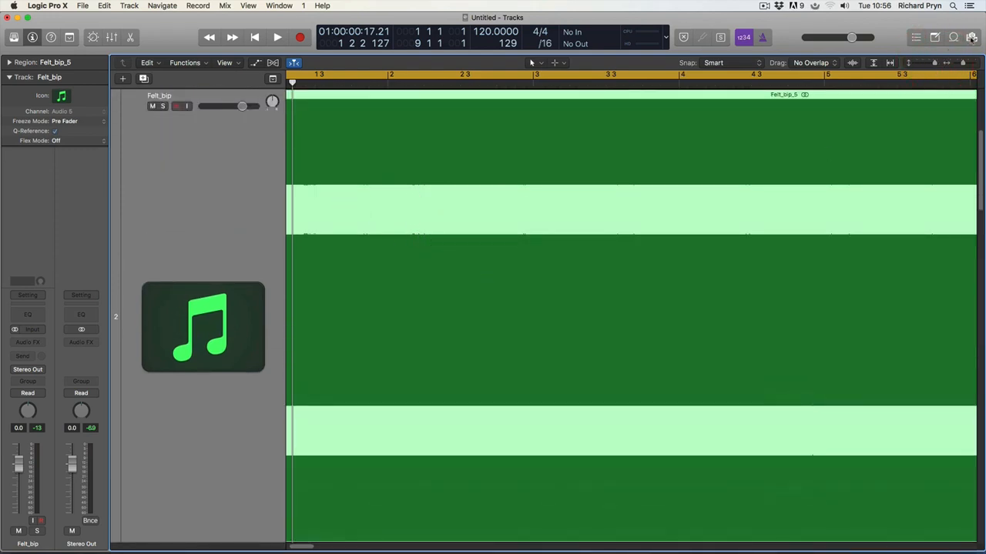
pyautogui.moveTo(934, 65)
pyautogui.mouseDown()
pyautogui.moveTo(920, 67)
pyautogui.moveTo(952, 64)
pyautogui.mouseUp()
pyautogui.click(645, 189)
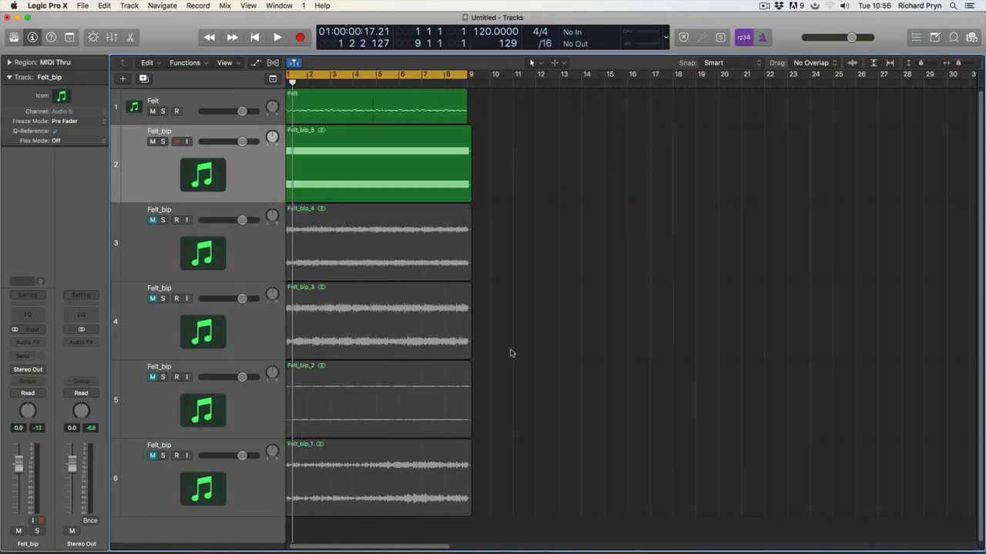
pyautogui.press('super+a')
pyautogui.press('super+z')
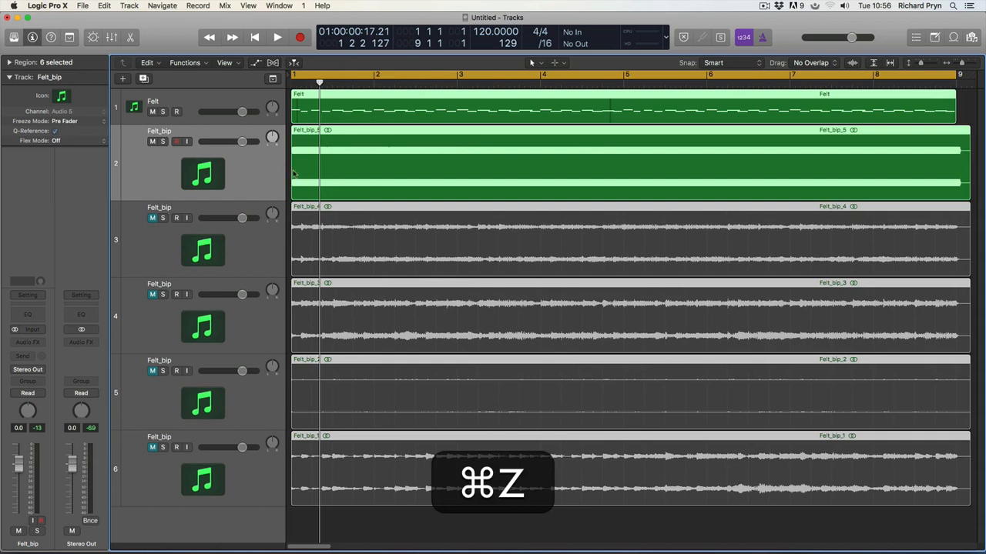
# Step: Select the Felt_bip_1 through Felt_bip_5 regions in turn to review each bounce
pyautogui.click(261, 165)
pyautogui.click(359, 224)
pyautogui.click(376, 284)
pyautogui.click(374, 377)
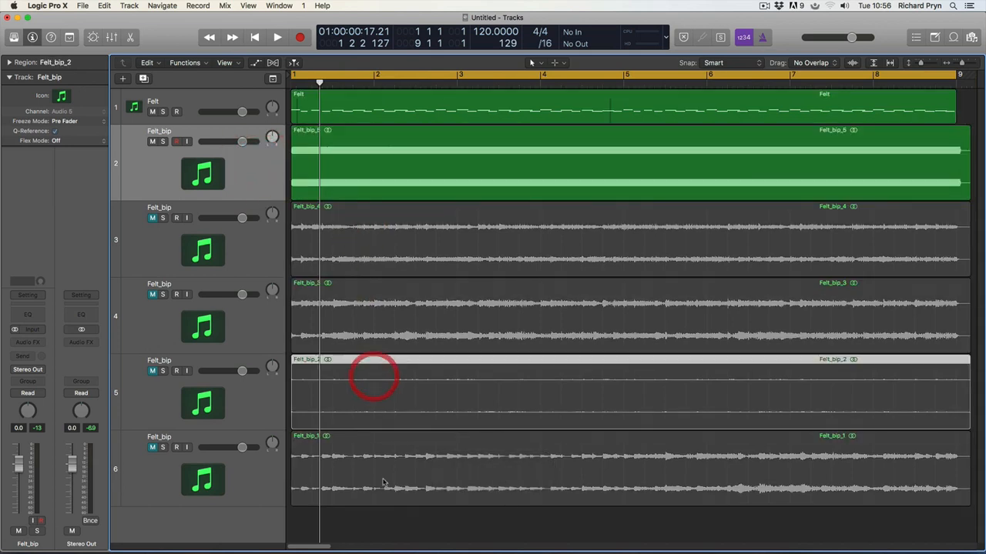
pyautogui.click(383, 483)
pyautogui.click(381, 404)
pyautogui.click(371, 327)
pyautogui.click(374, 218)
pyautogui.click(364, 175)
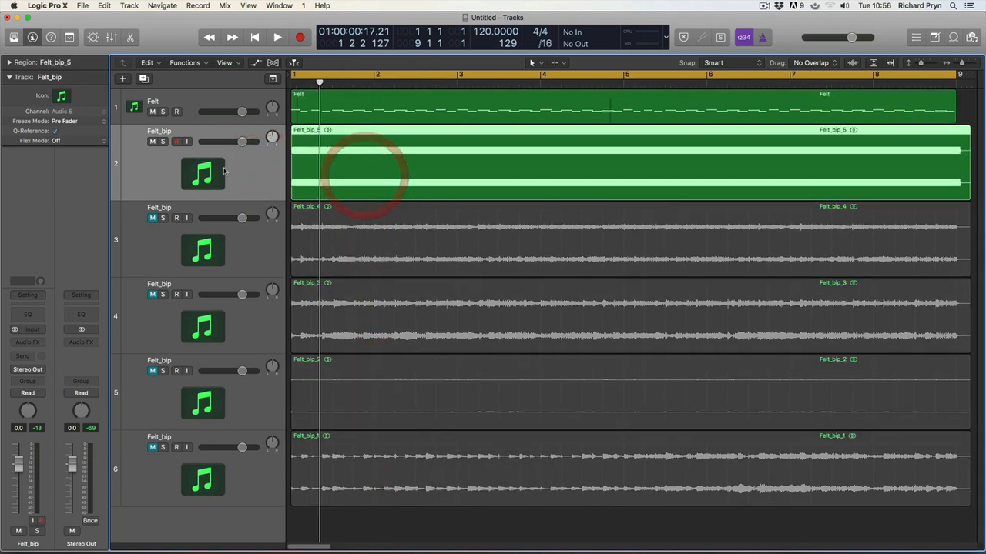
# Step: Mute Felt_bip_5, record-arm the Felt track, play, and open its Spitfire Felt Piano instrument
pyautogui.click(152, 141)
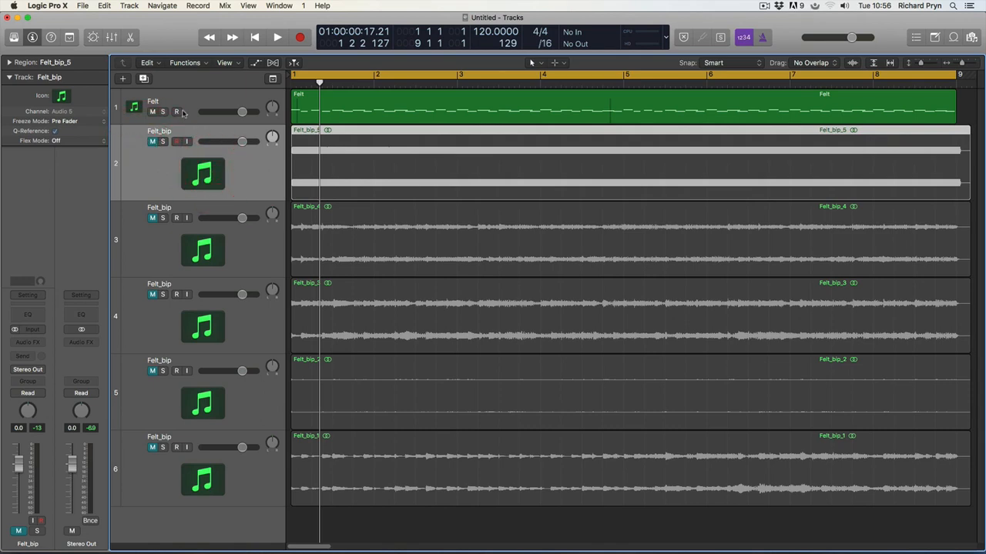
pyautogui.click(176, 112)
pyautogui.press('space')
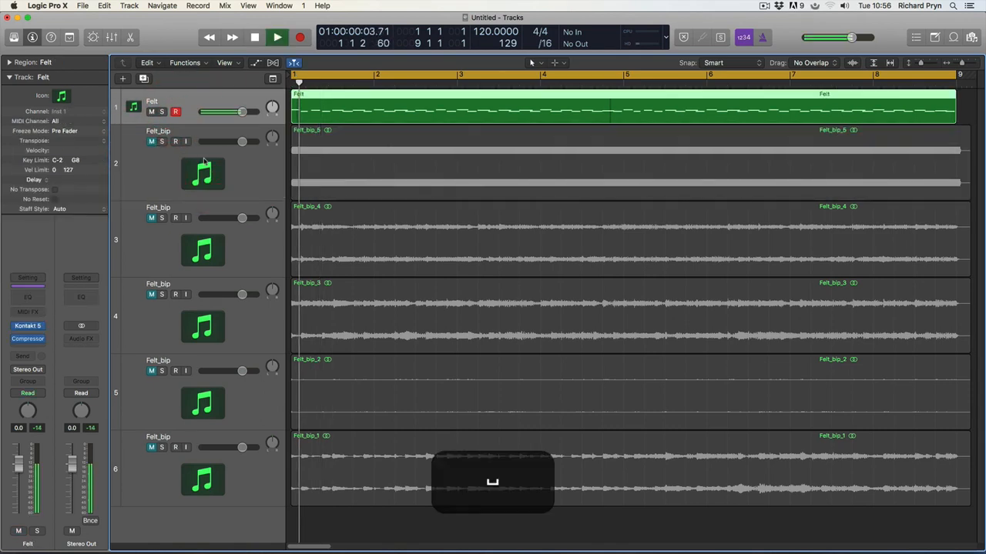
pyautogui.click(30, 326)
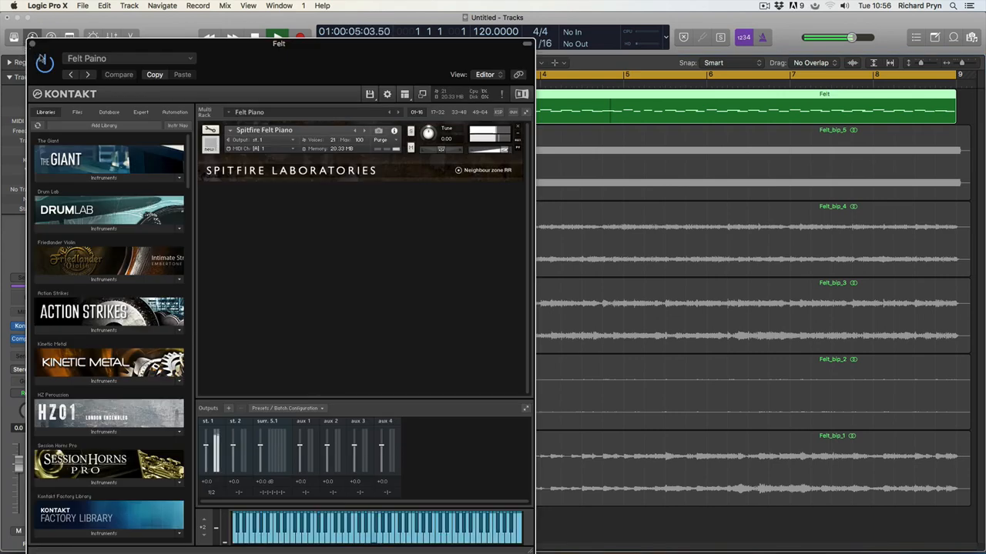
# Step: Close the piano, reopen the Felt compressor, and reset make-up, ratio and threshold to defaults
pyautogui.click(32, 44)
pyautogui.press('space')
pyautogui.click(28, 340)
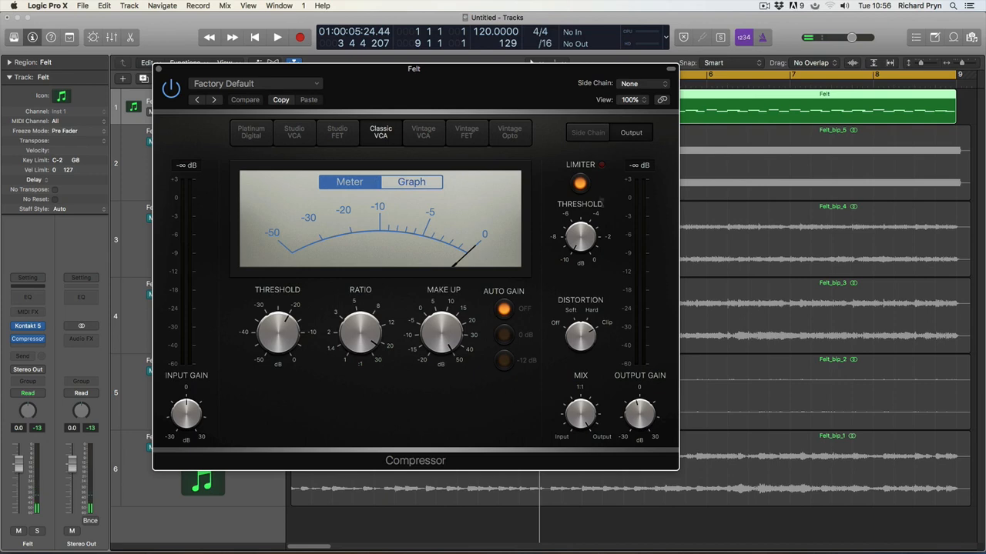
pyautogui.moveTo(599, 204); pyautogui.dragTo(587, 218)
pyautogui.keyDown('super'); pyautogui.click(579, 180); pyautogui.keyUp('super')
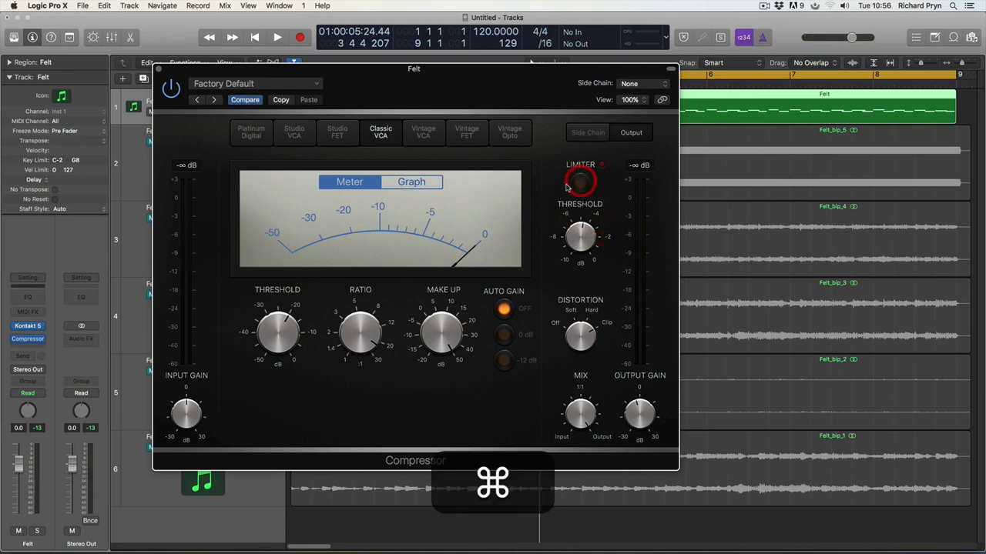
pyautogui.keyDown('super'); pyautogui.click(442, 324); pyautogui.keyUp('super')
pyautogui.keyDown('alt'); pyautogui.keyDown('super'); pyautogui.click(441, 333); pyautogui.keyUp('super'); pyautogui.keyUp('alt')
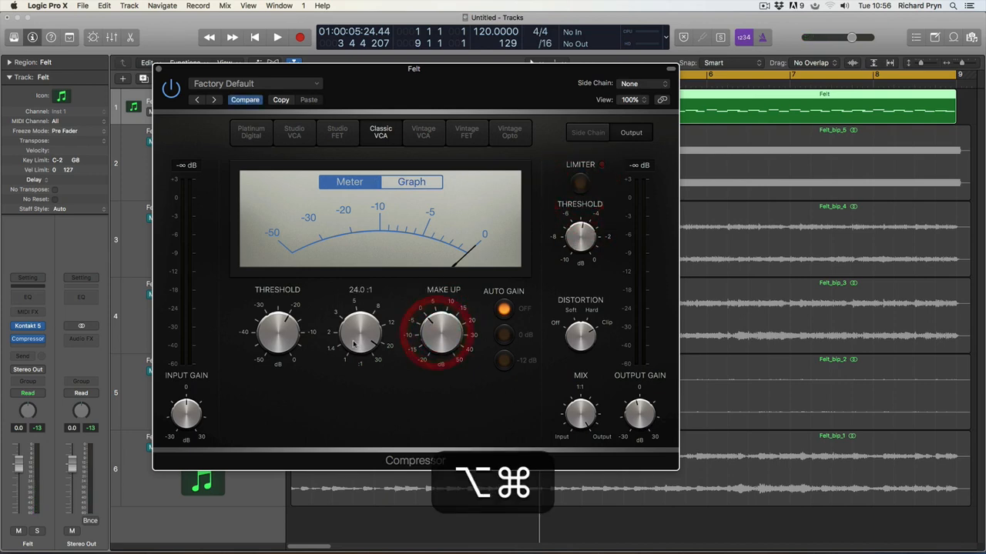
pyautogui.keyDown('alt'); pyautogui.keyDown('super'); pyautogui.click(358, 340); pyautogui.keyUp('super'); pyautogui.keyUp('alt')
pyautogui.keyDown('alt'); pyautogui.click(291, 344); pyautogui.keyUp('alt')
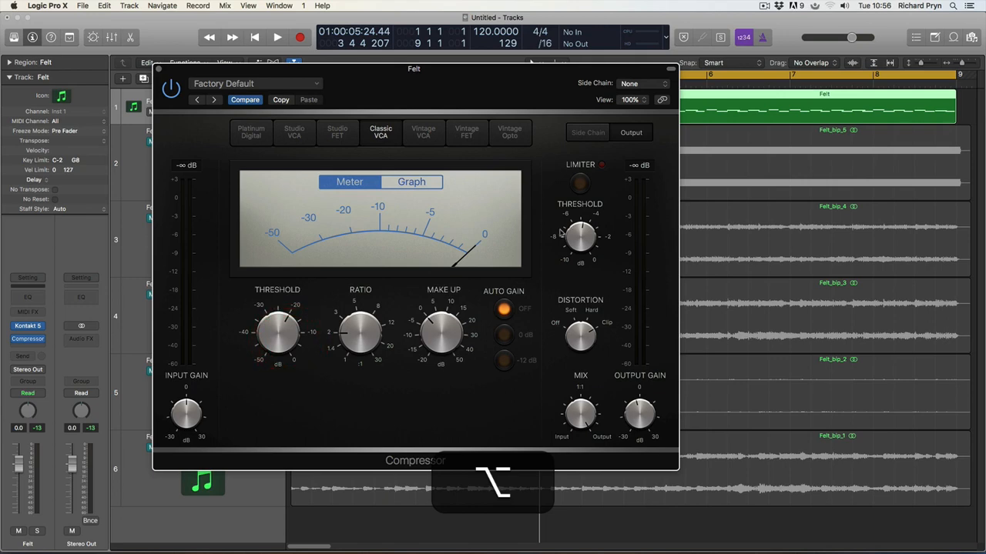
# Step: Turn the limiter on at -10 dB threshold and lower the compressor mix to 6%
pyautogui.keyDown('alt'); pyautogui.click(583, 337); pyautogui.keyUp('alt')
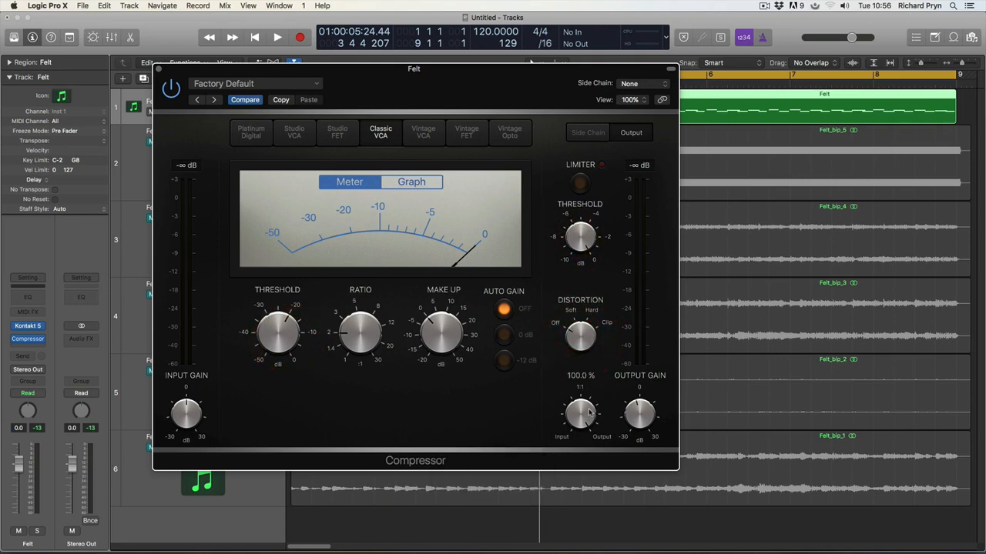
pyautogui.keyDown('alt'); pyautogui.click(594, 221); pyautogui.keyUp('alt')
pyautogui.click(580, 185)
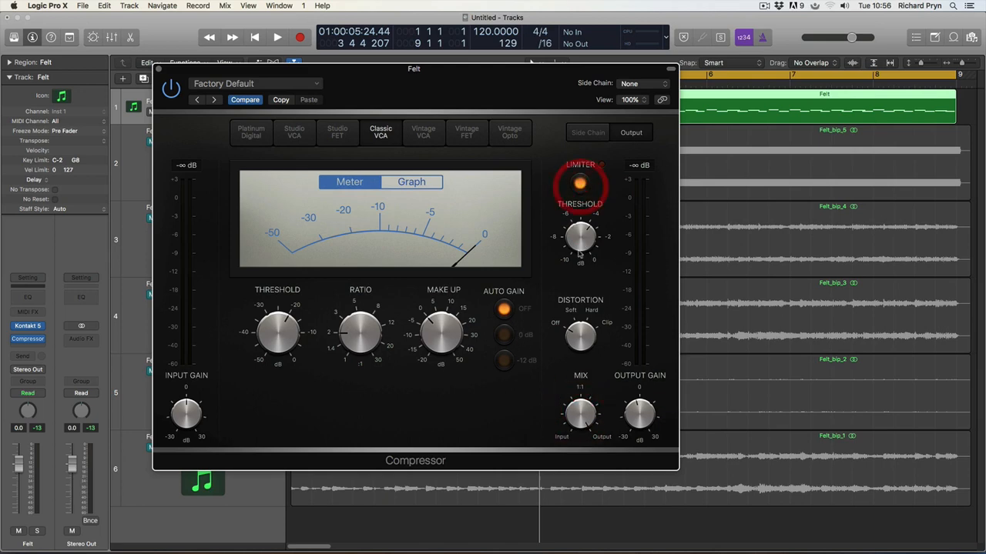
pyautogui.click(596, 377)
pyautogui.click(374, 307)
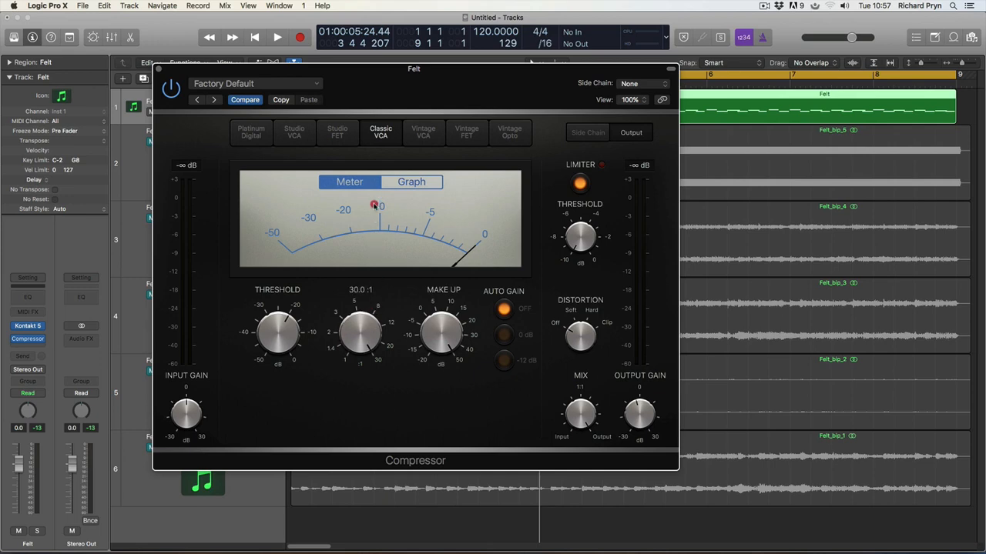
pyautogui.click(601, 331)
pyautogui.press('space')
pyautogui.moveTo(580, 422); pyautogui.dragTo(599, 501)
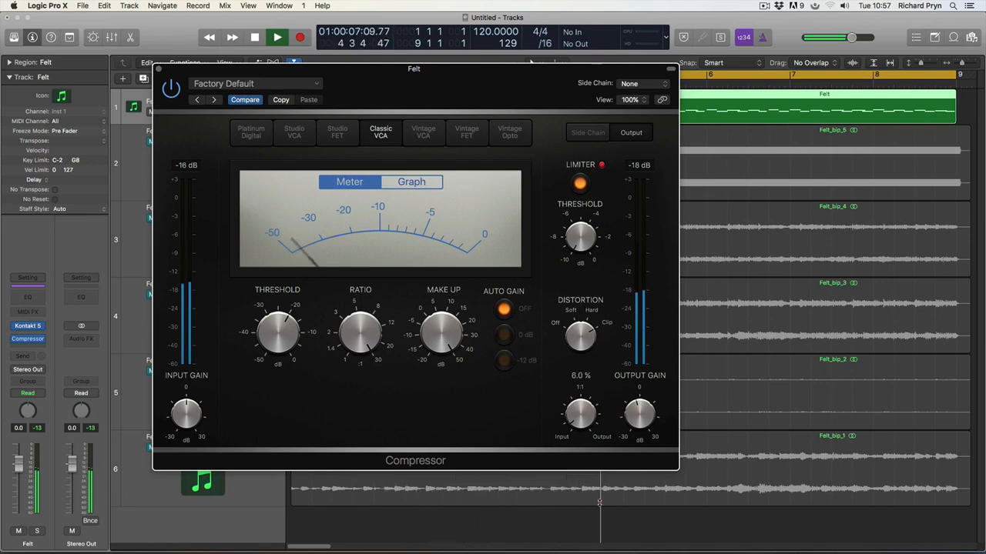
pyautogui.moveTo(599, 503); pyautogui.dragTo(599, 502)
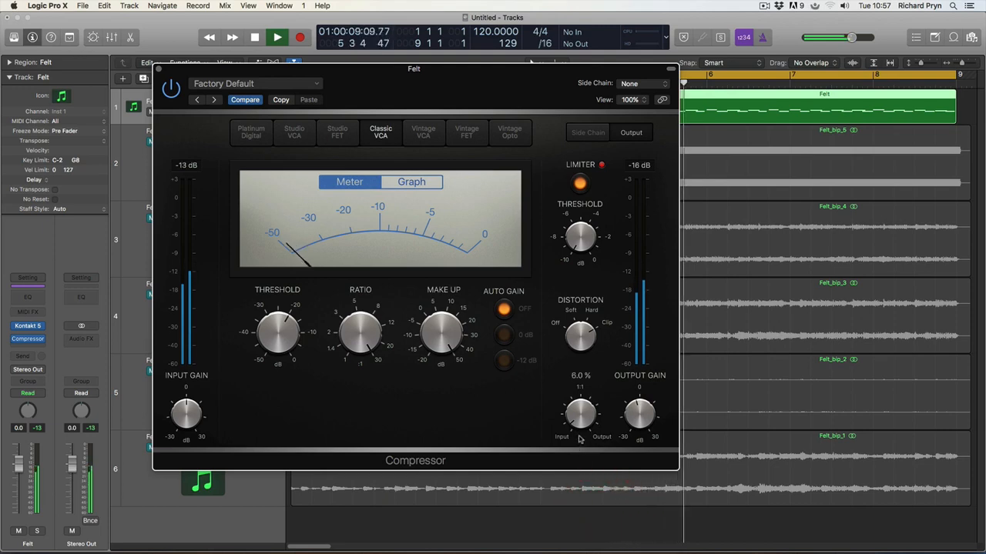
pyautogui.moveTo(595, 240)
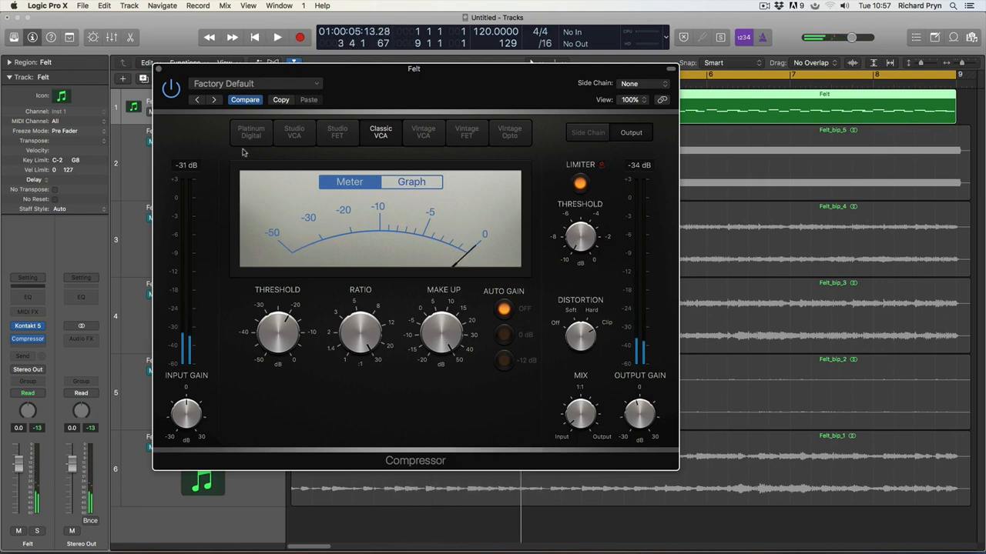
# Step: Switch the compressor model to Platinum Digital and check its release time
pyautogui.click(291, 135)
pyautogui.click(252, 134)
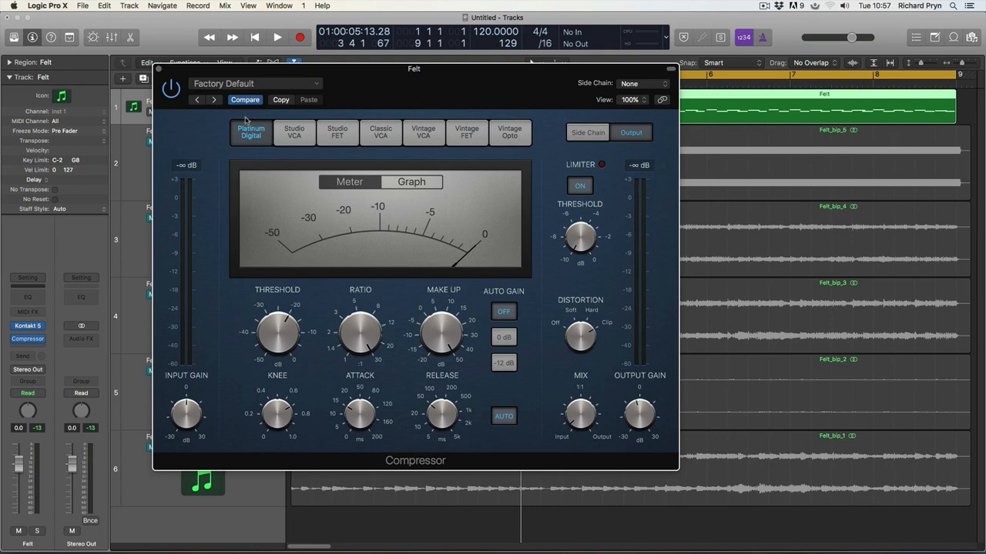
pyautogui.moveTo(456, 413)
pyautogui.click(445, 406)
pyautogui.moveTo(353, 415)
pyautogui.press('space')
# Step: Set ratio near 8:1, make-up 0 dB and threshold -27 dB, then close the compressor
pyautogui.moveTo(292, 76); pyautogui.dragTo(355, 74)
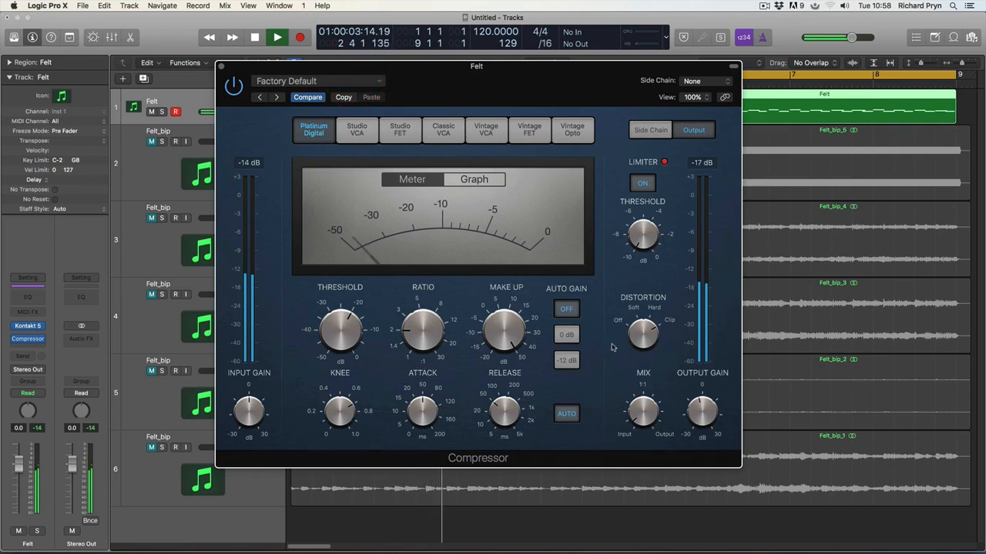
pyautogui.click(641, 331)
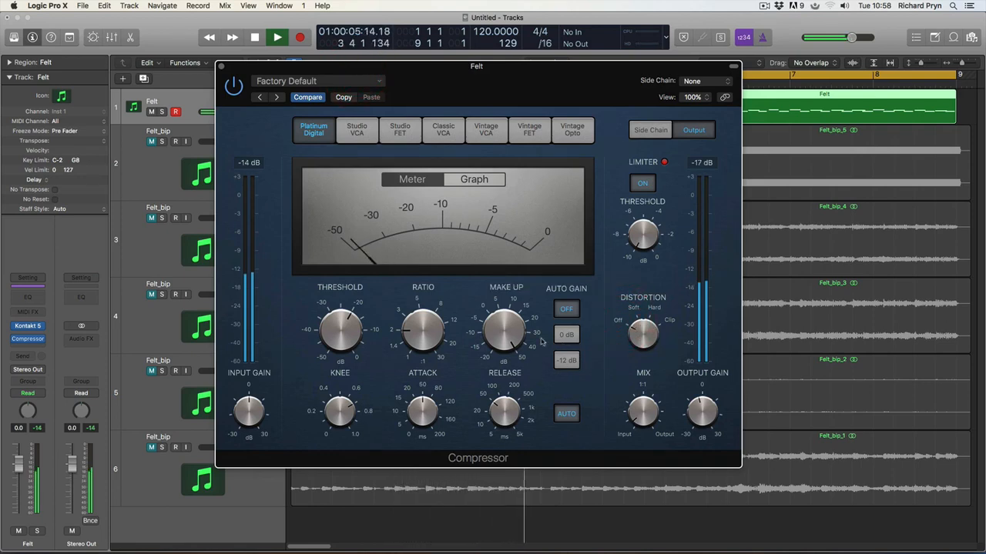
pyautogui.moveTo(422, 328); pyautogui.dragTo(428, 277)
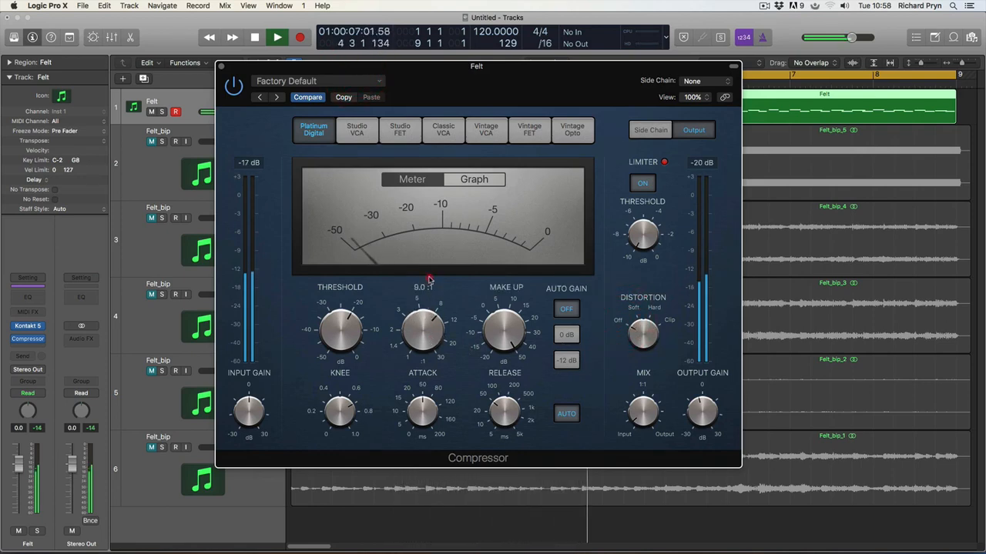
pyautogui.keyDown('alt'); pyautogui.click(341, 325); pyautogui.keyUp('alt')
pyautogui.keyDown('alt'); pyautogui.click(502, 328); pyautogui.keyUp('alt')
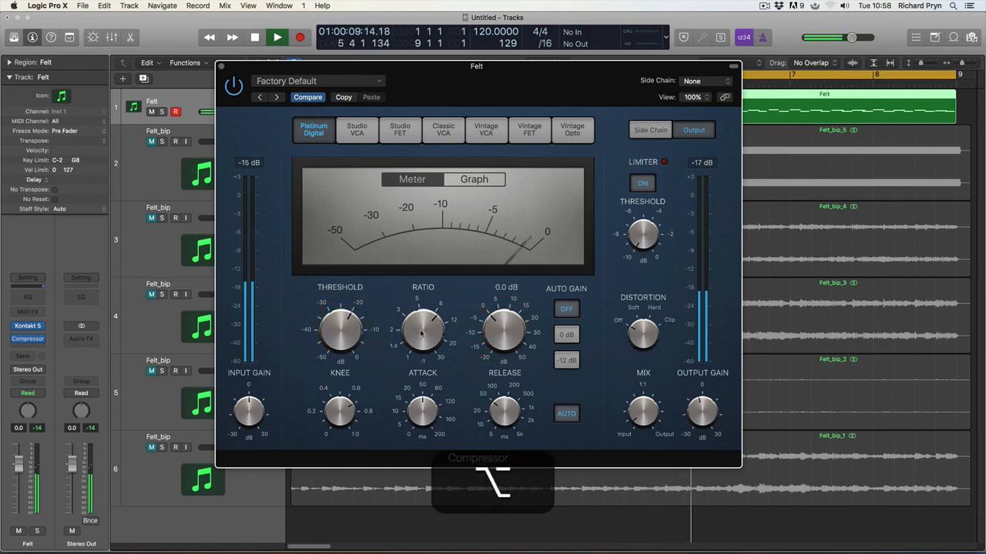
pyautogui.moveTo(342, 327); pyautogui.dragTo(351, 360)
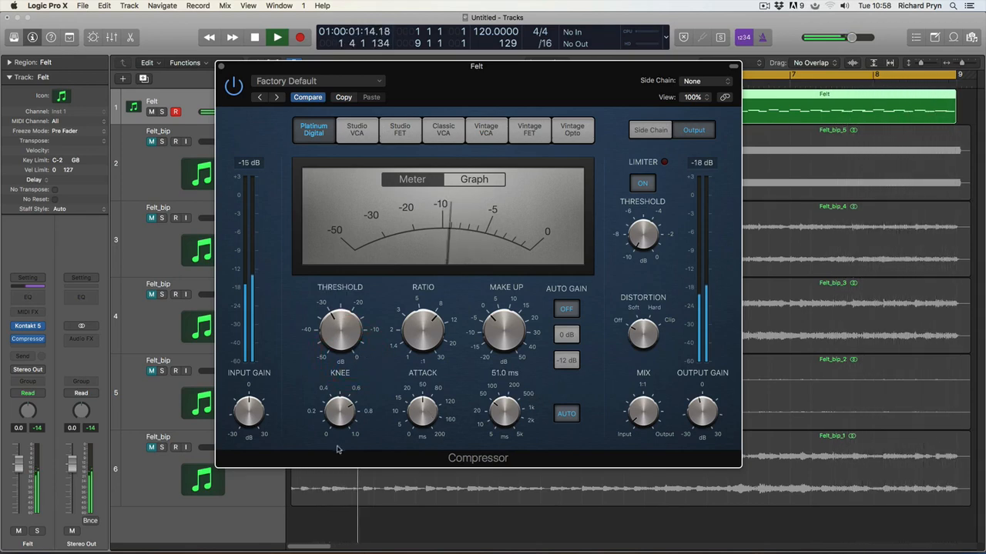
pyautogui.press('space')
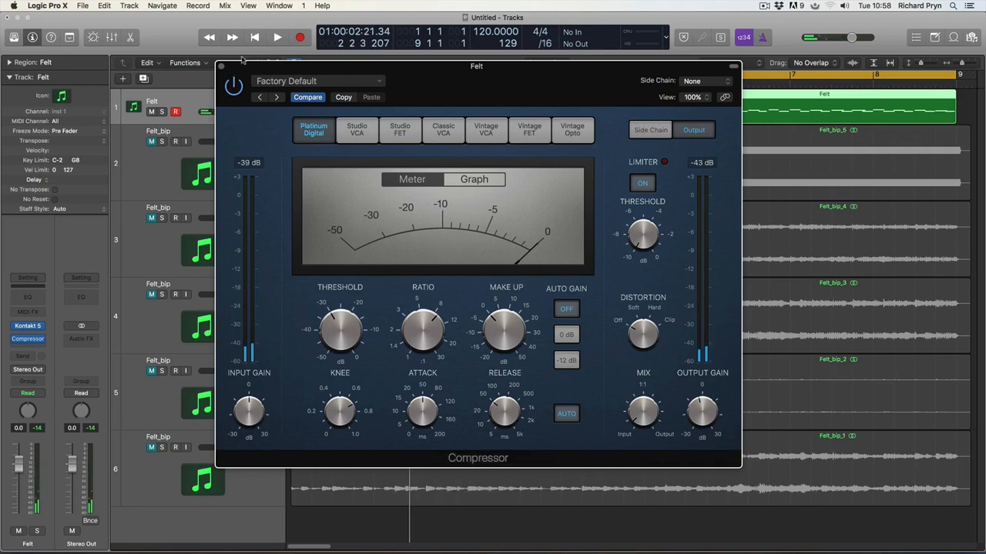
pyautogui.click(221, 68)
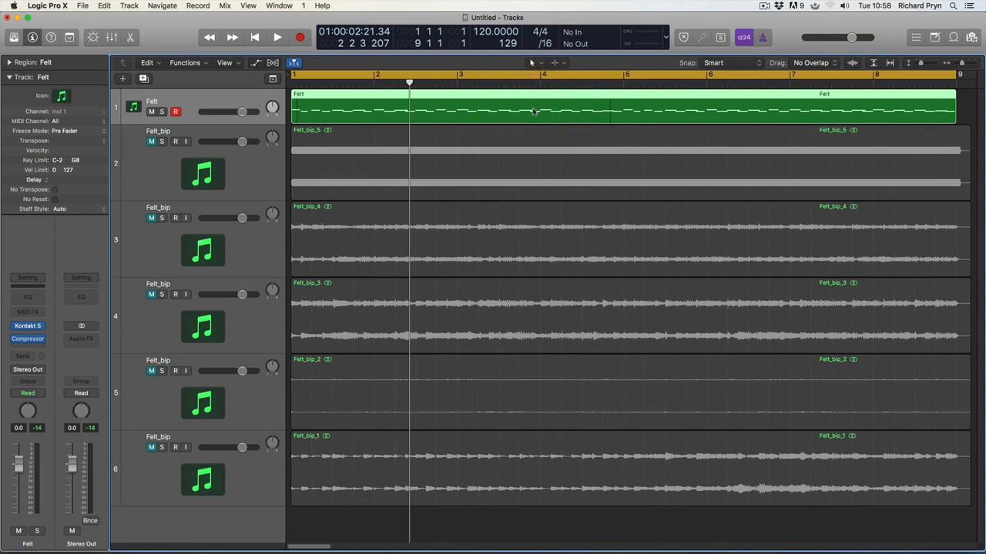
# Step: Mute the original Felt region, duplicate the Felt track, and record a new take from the start
pyautogui.press('m')
pyautogui.press('super+d')
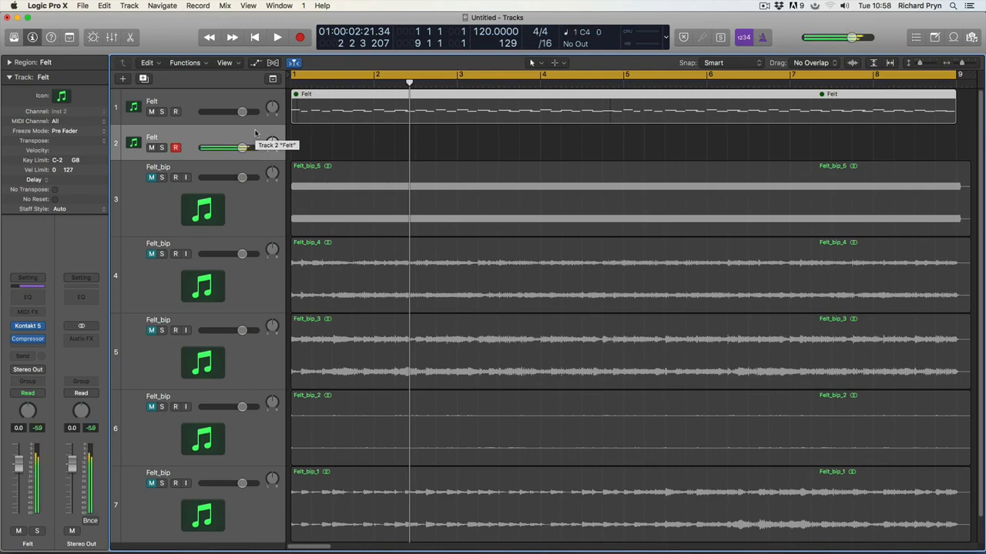
pyautogui.press('Return')
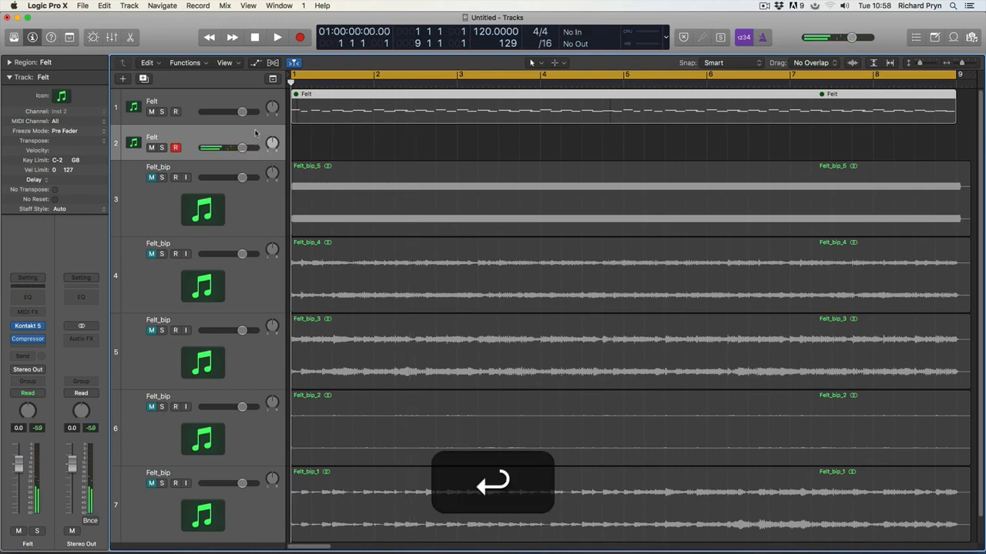
pyautogui.press('r')
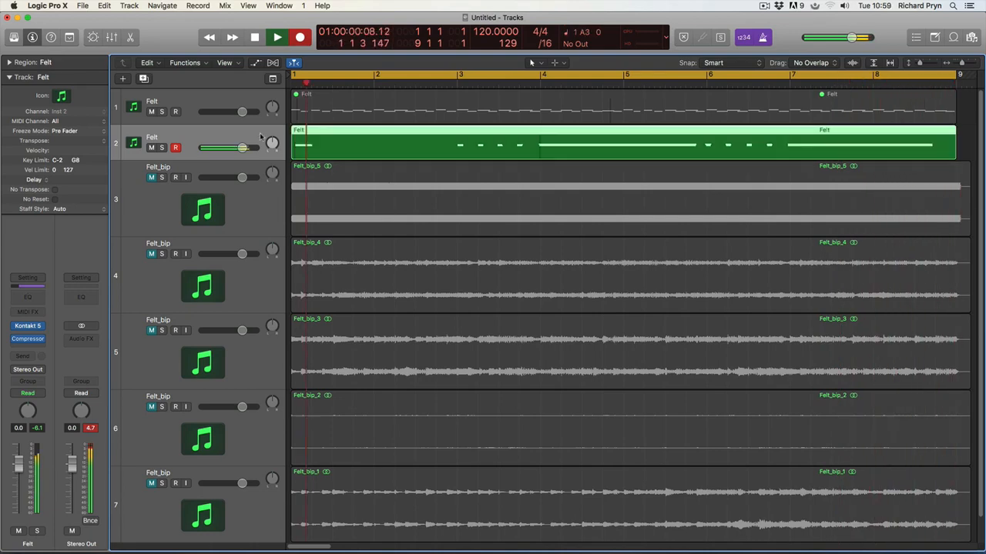
# Step: Stop recording and open the new Felt region's notes in the Piano Roll
pyautogui.press('space')
pyautogui.click(370, 149)
pyautogui.doubleClick(369, 149)
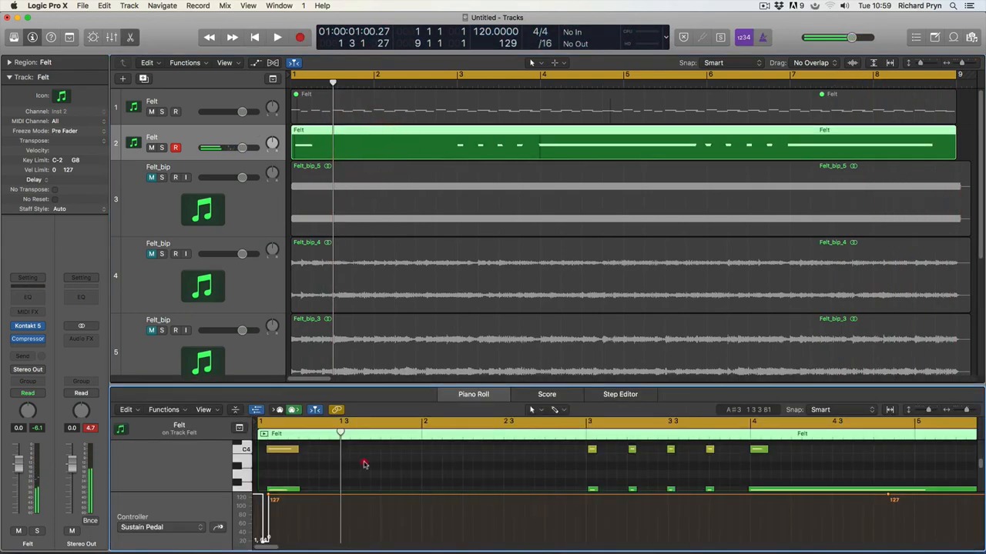
pyautogui.click(360, 431)
# Step: Quantize the selected notes to 1/8 Note and zoom to fit them
pyautogui.press('super+q')
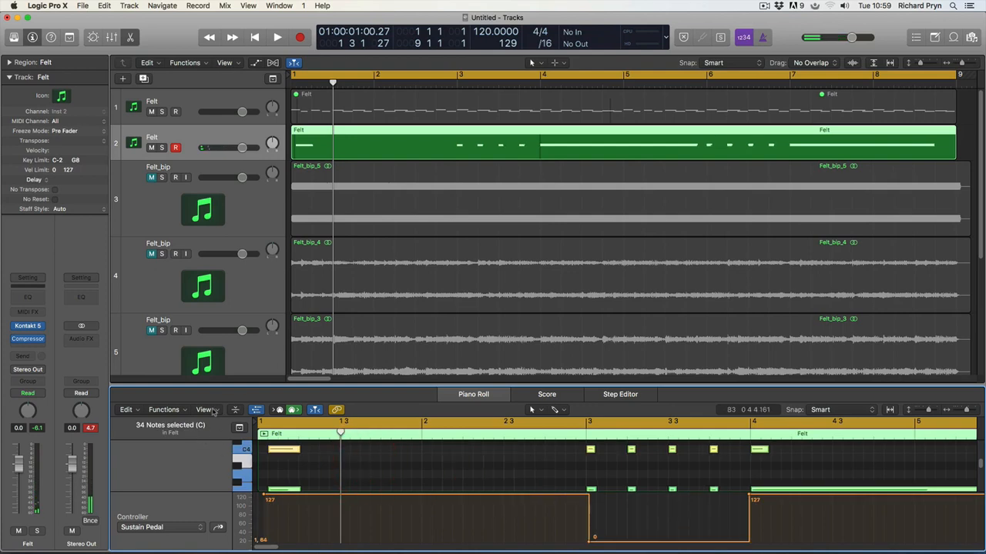
pyautogui.click(256, 410)
pyautogui.click(194, 458)
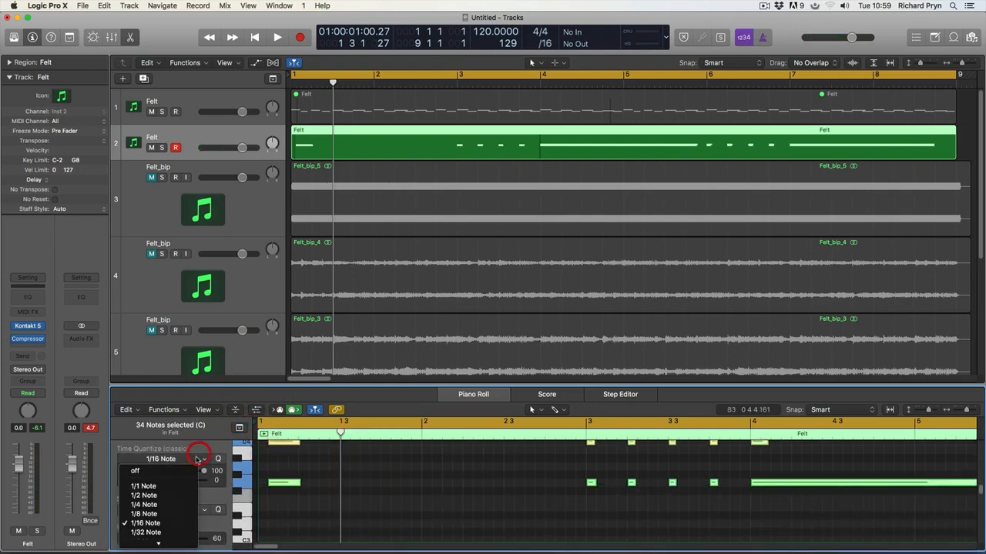
pyautogui.click(144, 514)
pyautogui.click(434, 499)
pyautogui.press('z')
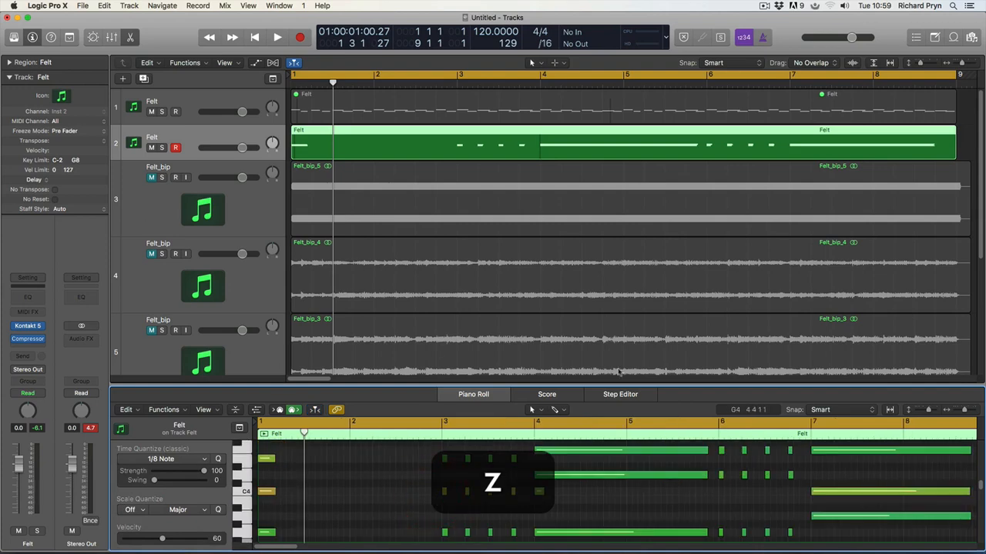
# Step: Play back the quantized notes and bring up the Felt track's Compressor plug-in
pyautogui.press('space')
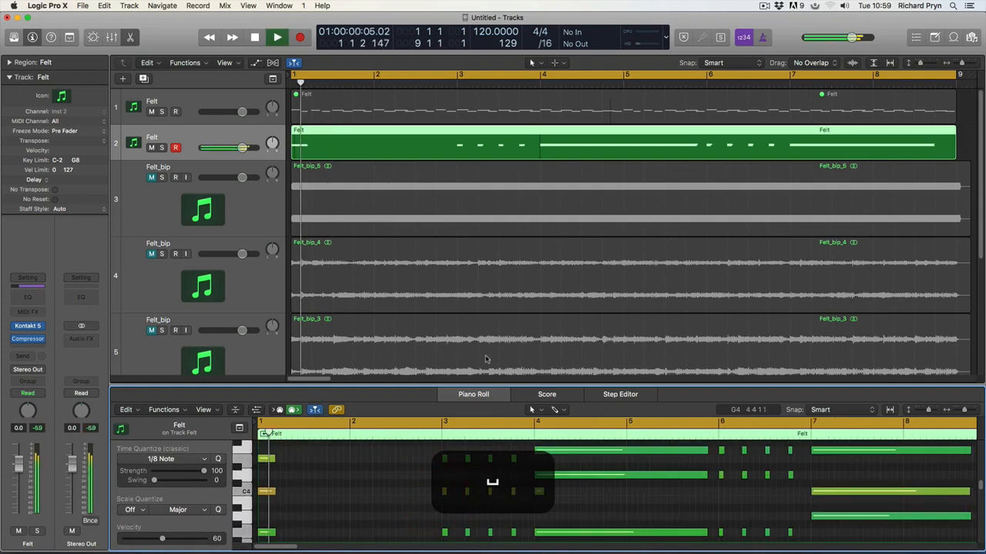
pyautogui.click(172, 134)
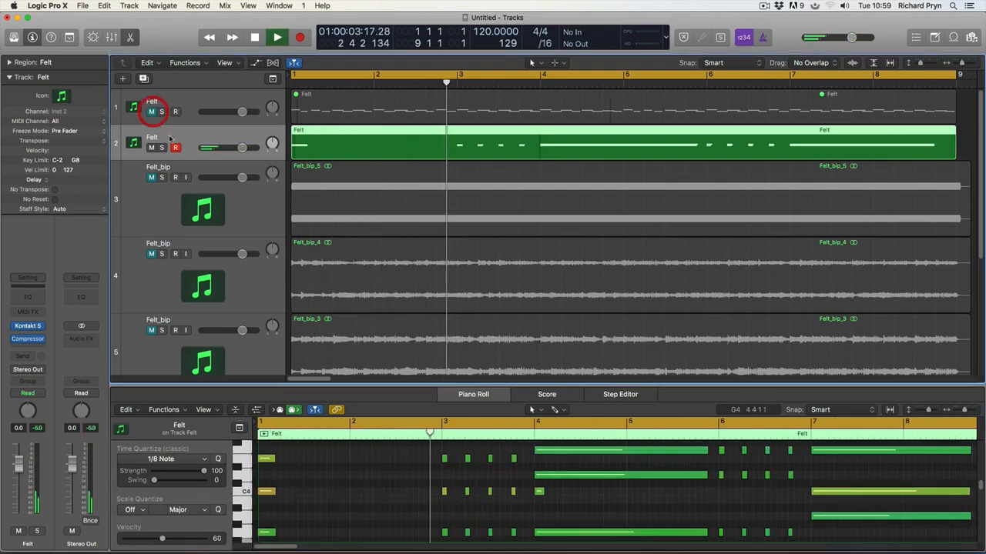
pyautogui.click(27, 338)
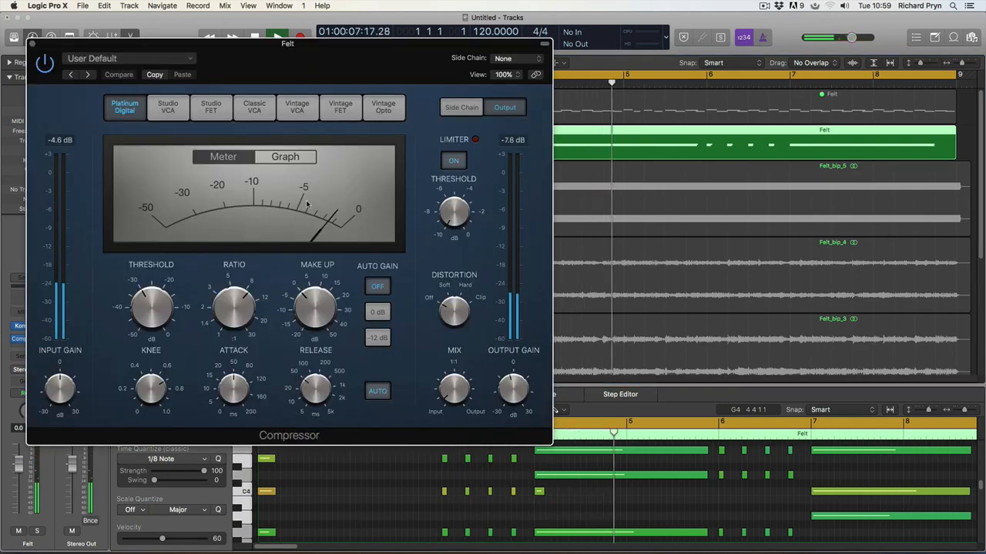
# Step: Lower the compressor knee to 0.0, then settle it at 0.8 while auditioning from the start
pyautogui.moveTo(248, 299)
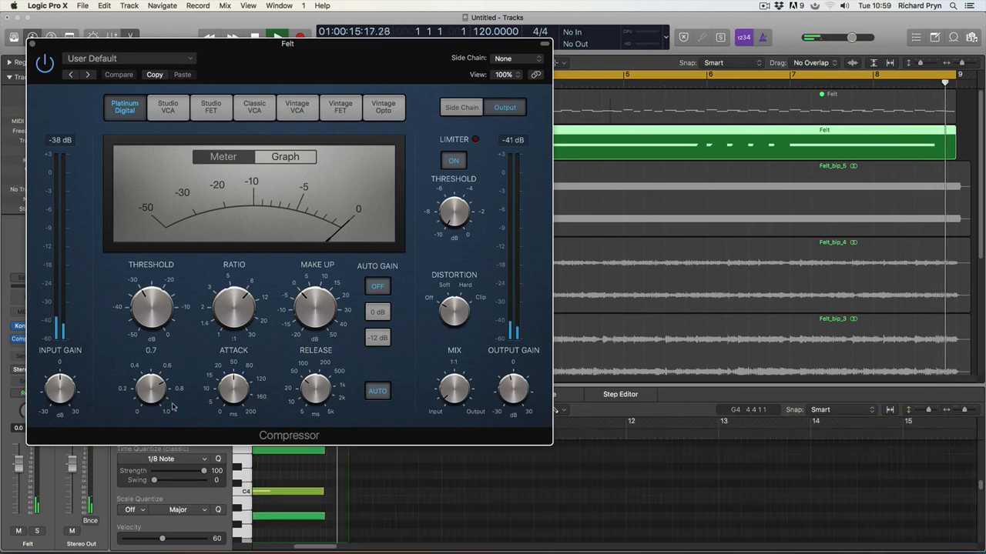
pyautogui.moveTo(198, 394)
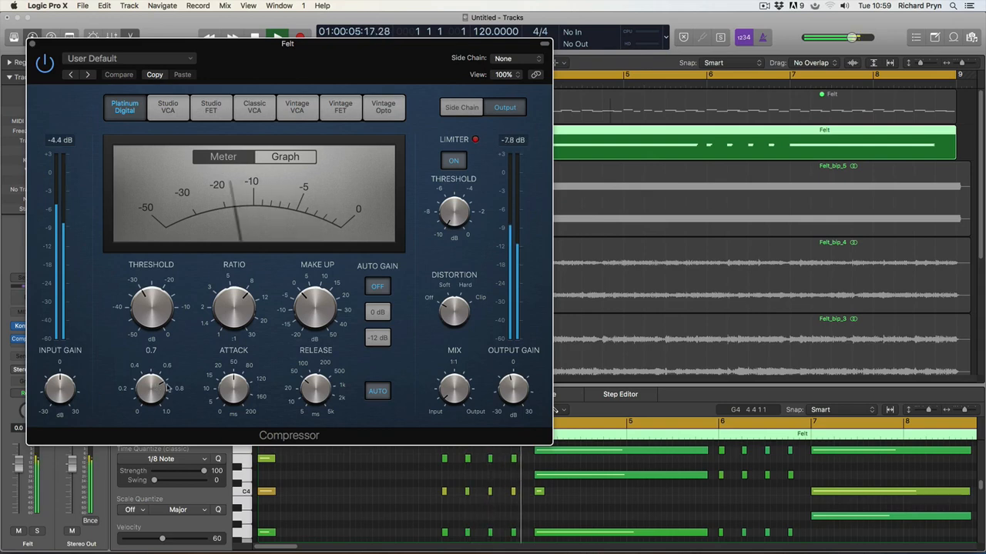
pyautogui.moveTo(155, 379); pyautogui.dragTo(153, 432)
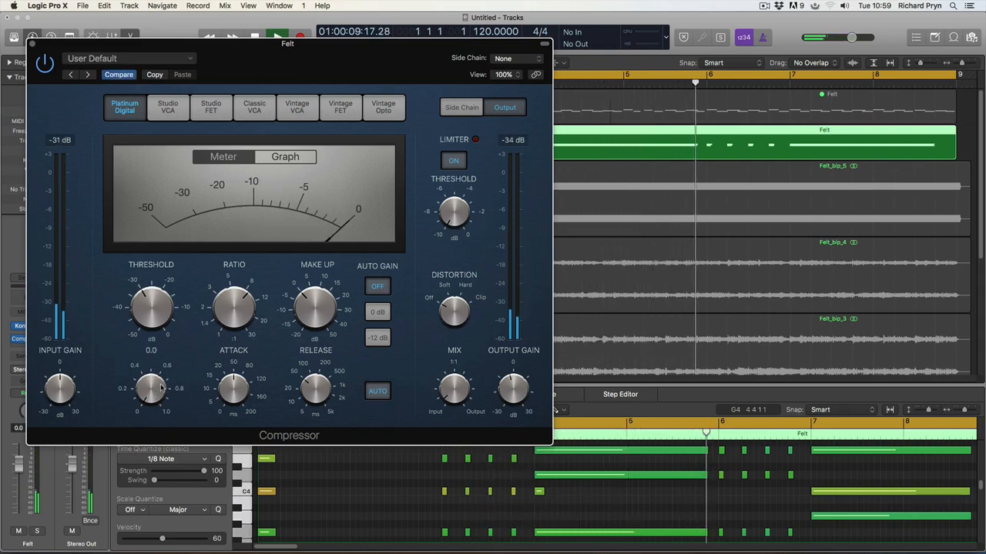
pyautogui.press('space')
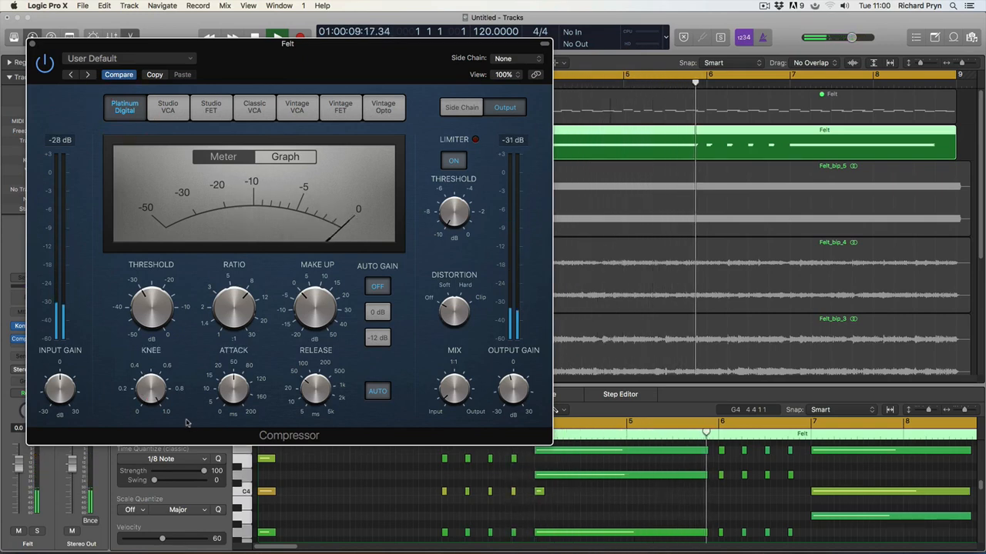
pyautogui.moveTo(318, 294)
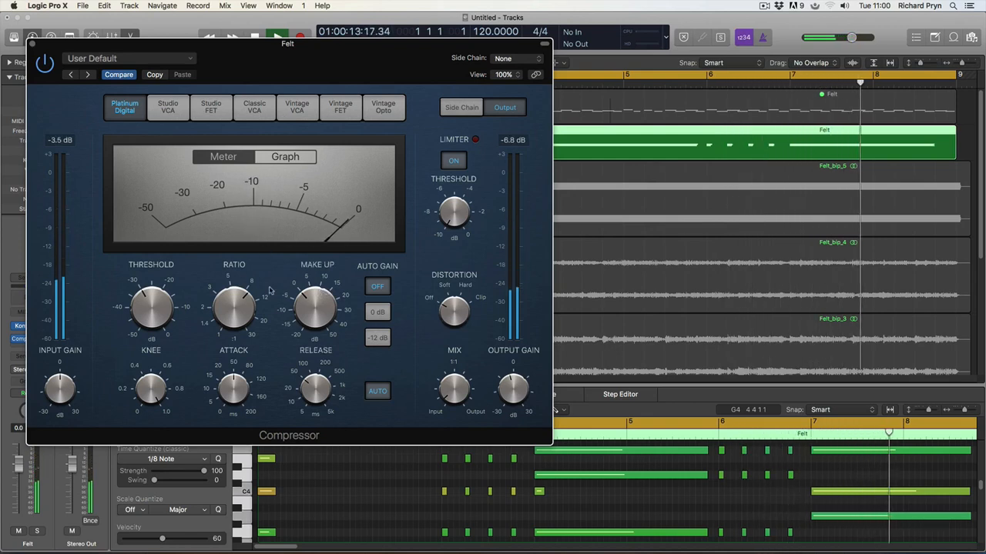
pyautogui.press('space')
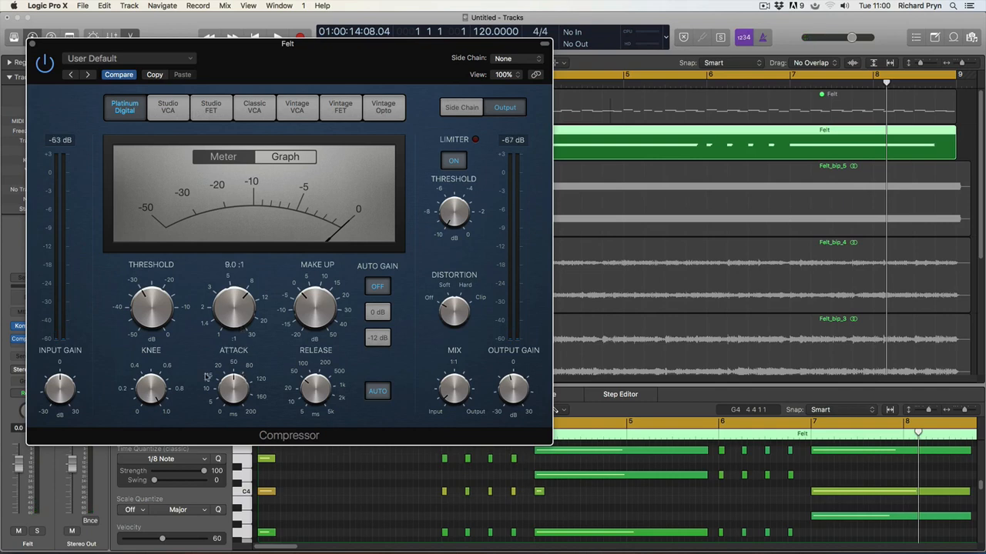
pyautogui.press('Return')
pyautogui.press('space')
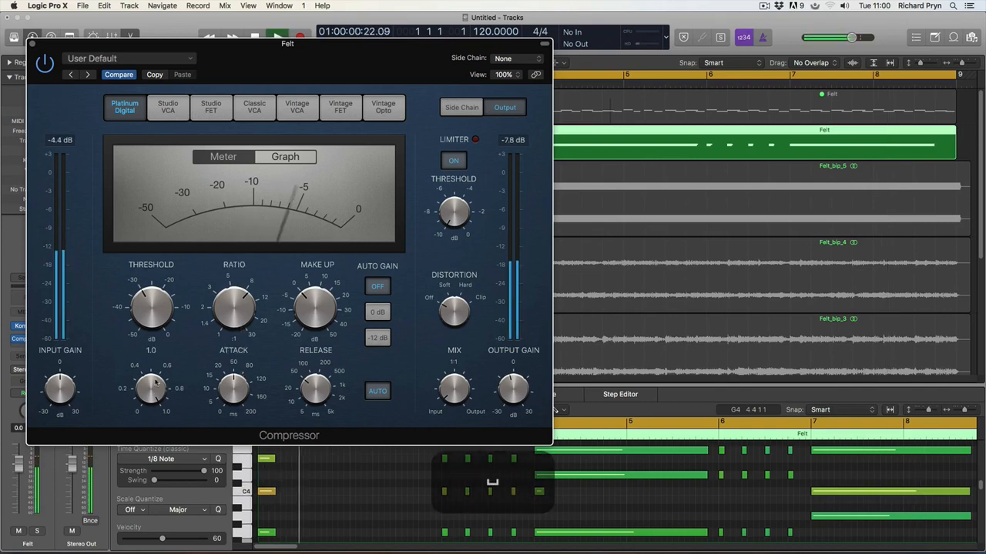
pyautogui.moveTo(154, 382); pyautogui.dragTo(154, 396)
pyautogui.moveTo(157, 396); pyautogui.dragTo(159, 391)
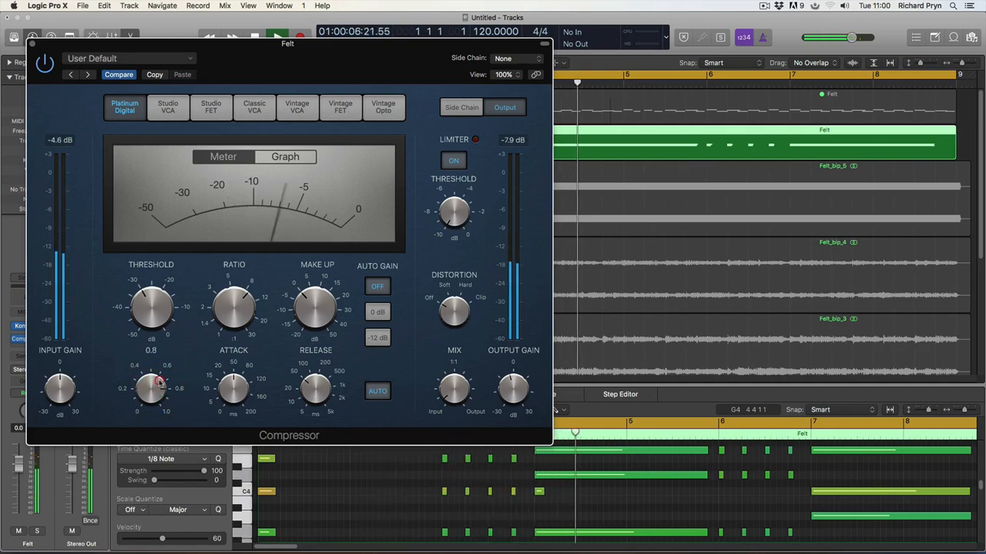
pyautogui.press('space')
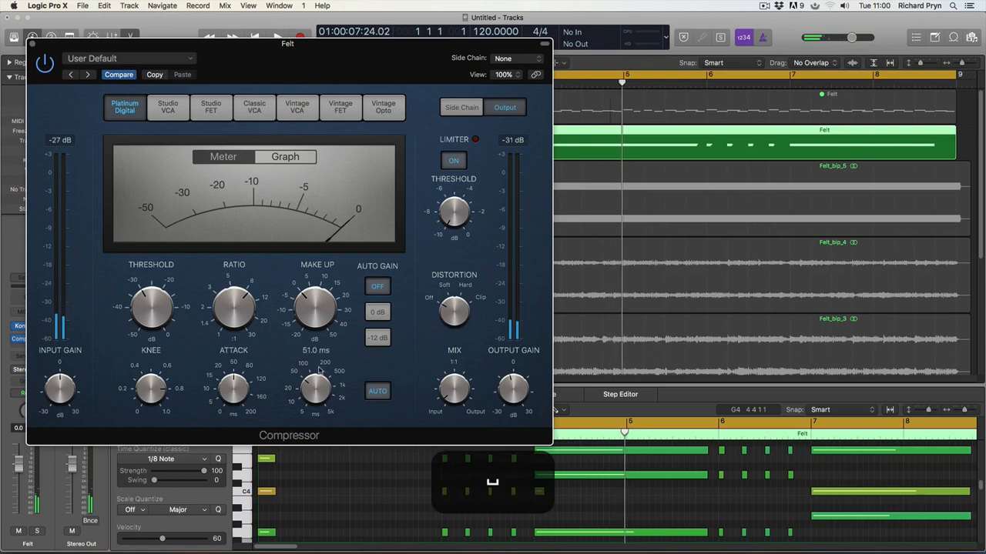
pyautogui.press('space')
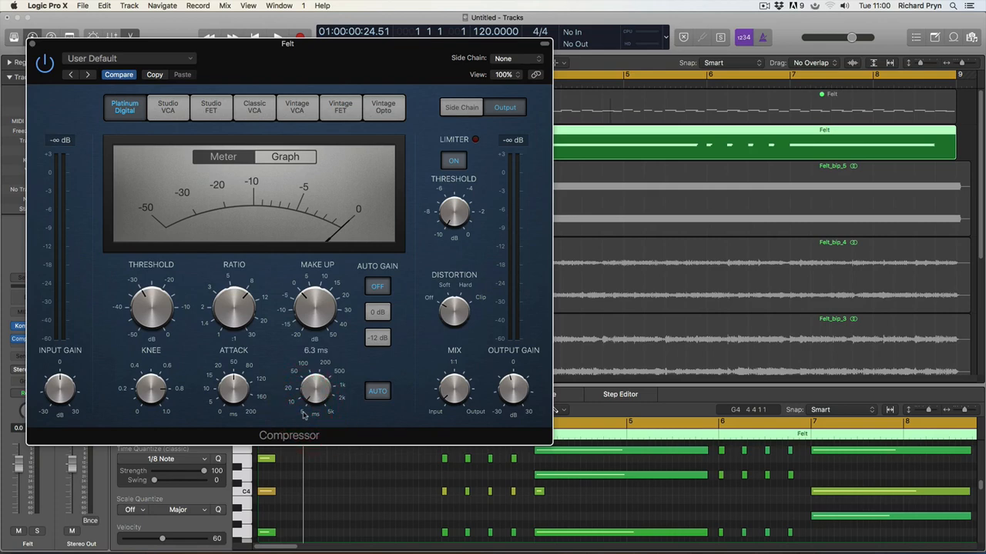
# Step: Try a 3300 release, then shorten the release from 880 ms to 23 ms
pyautogui.press('space')
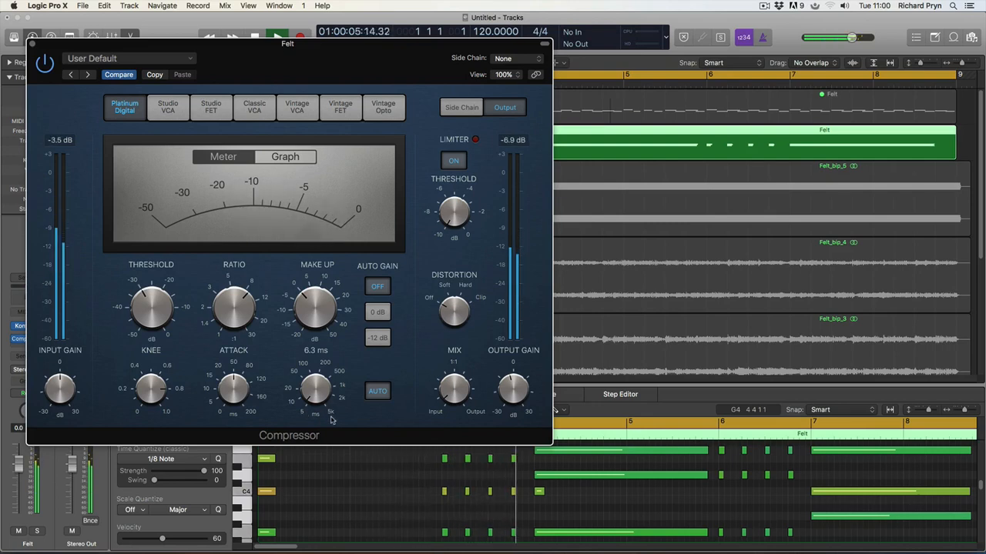
pyautogui.click(331, 407)
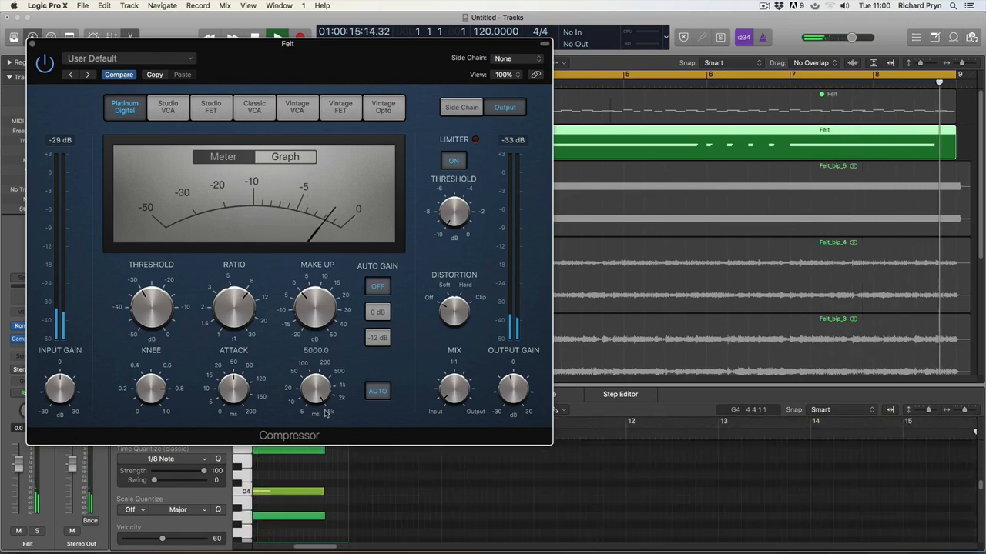
pyautogui.press('space')
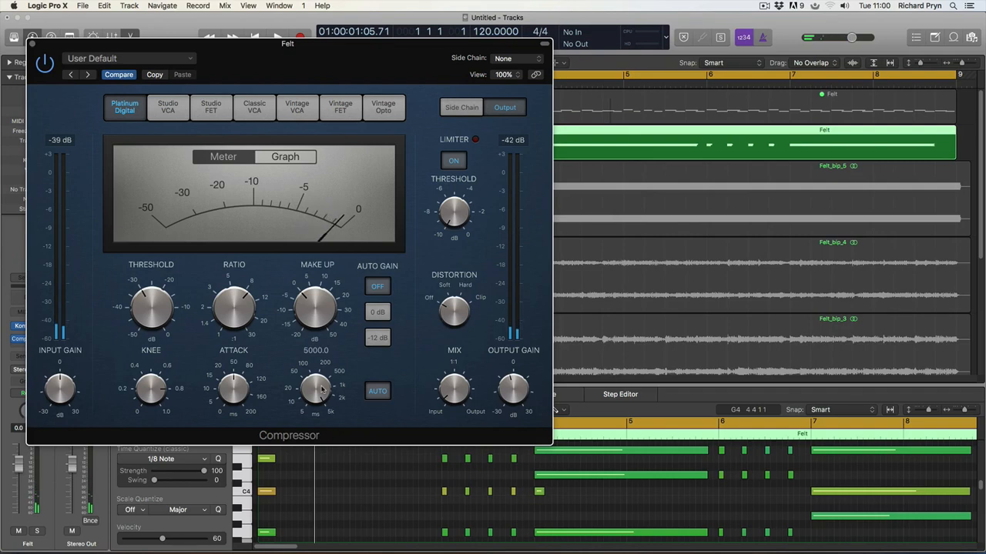
pyautogui.press('space')
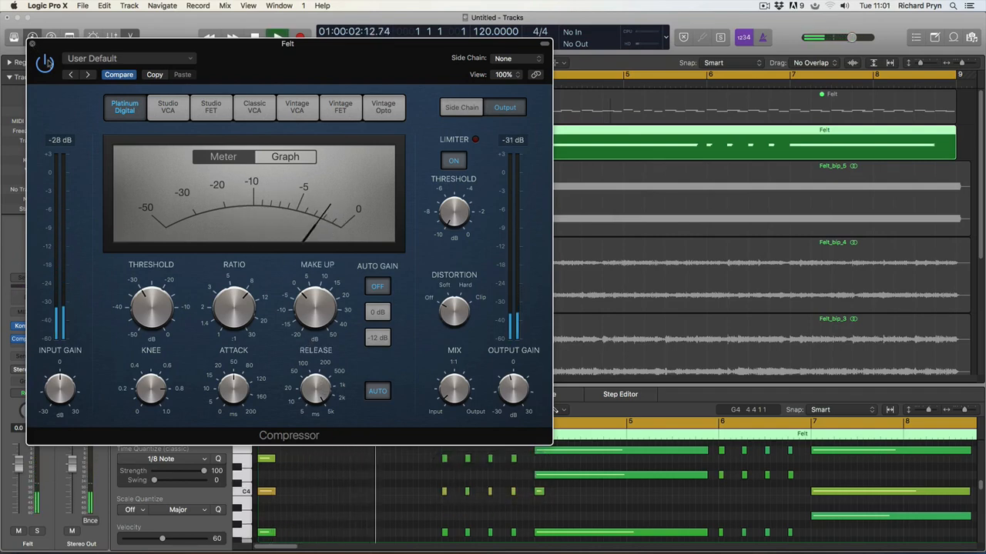
pyautogui.moveTo(315, 390)
pyautogui.press('space')
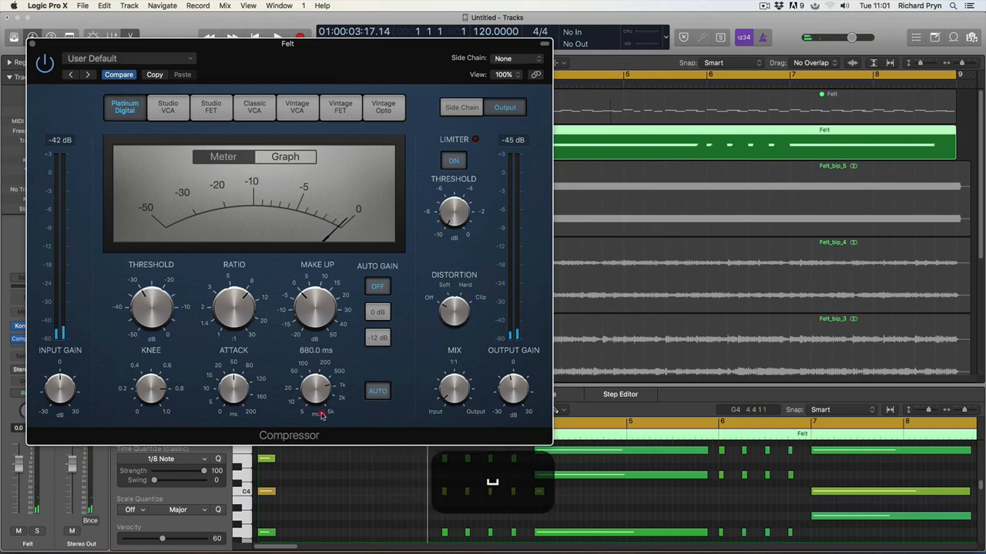
pyautogui.moveTo(322, 414); pyautogui.dragTo(329, 471)
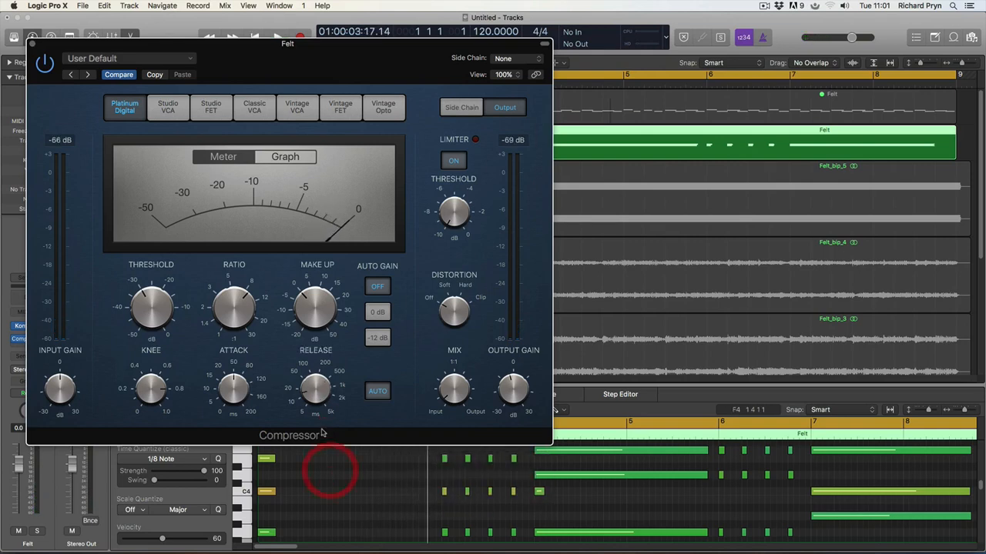
pyautogui.press('space')
# Step: Audition the shorter release and set the attack to a fast 2.5 ms
pyautogui.moveTo(312, 393)
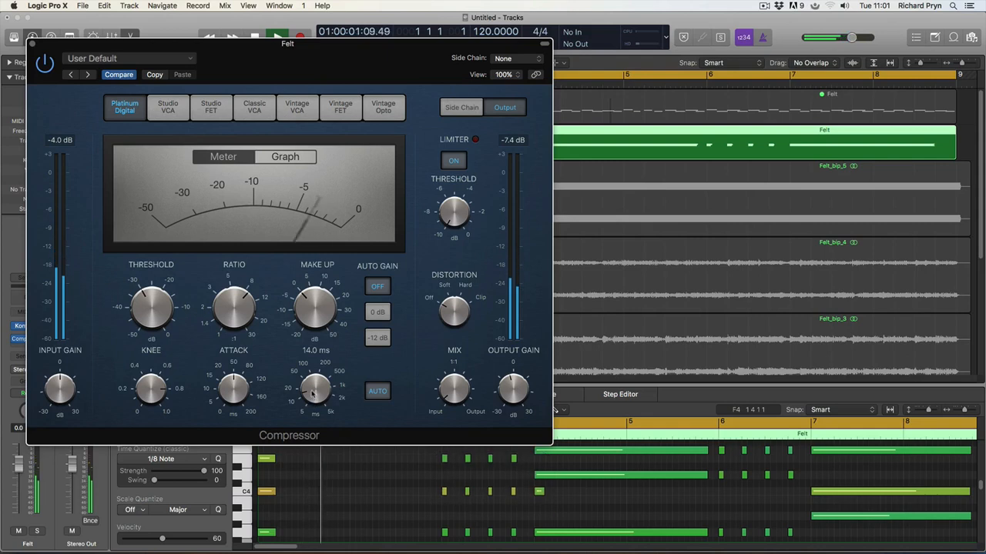
pyautogui.press('space')
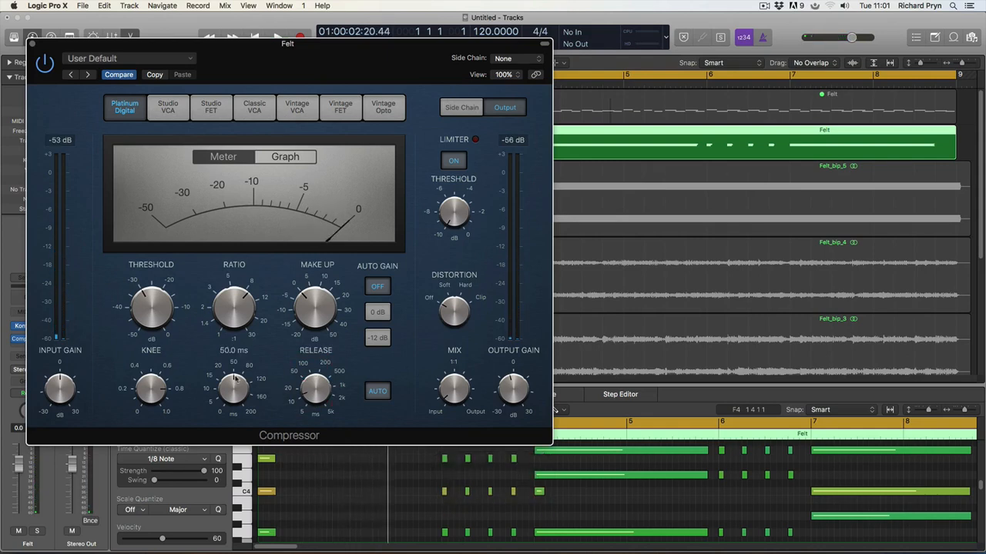
pyautogui.press('space')
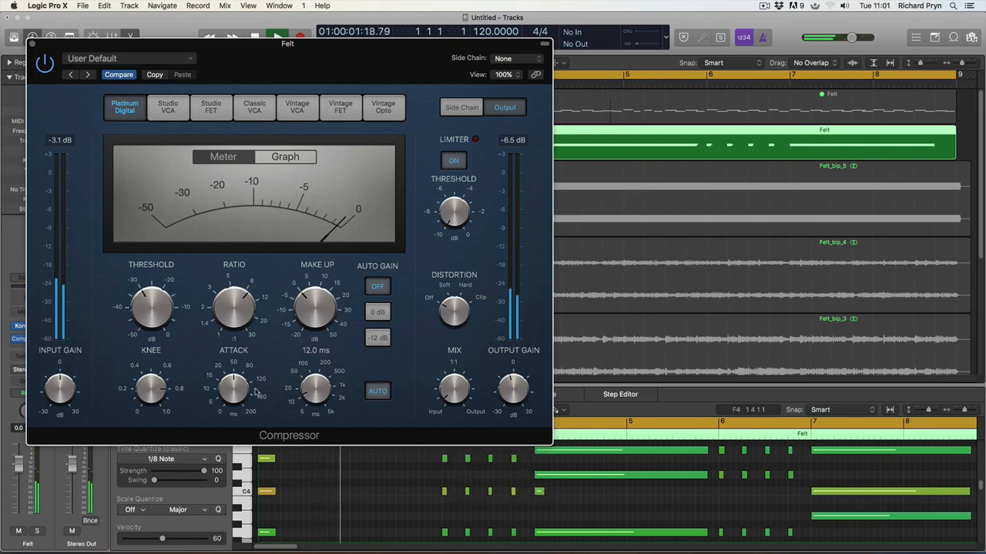
pyautogui.press('space')
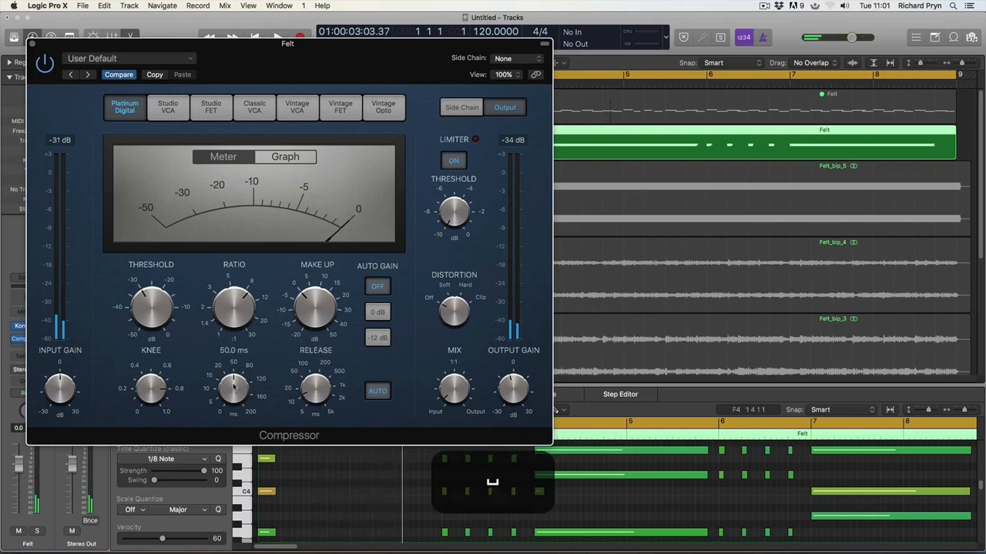
pyautogui.click(245, 440)
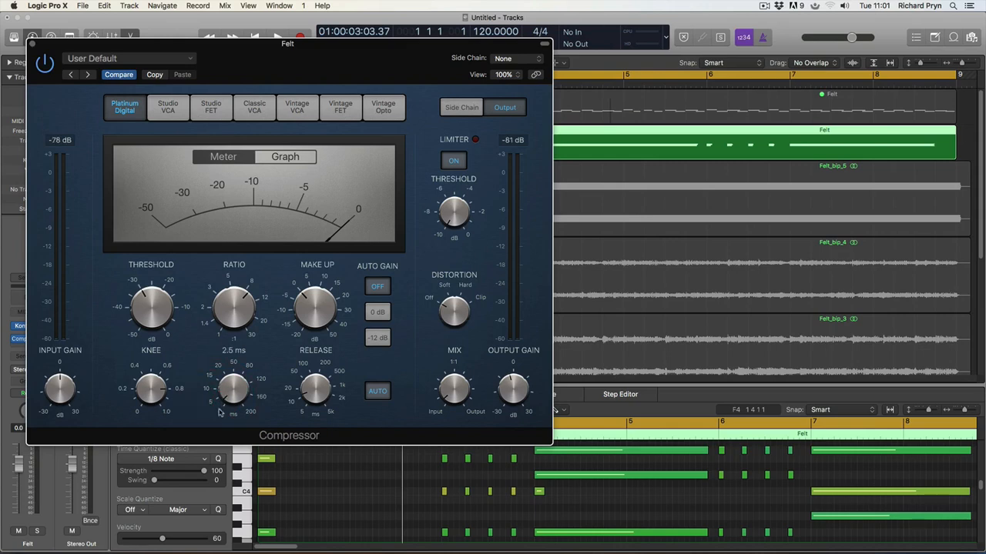
pyautogui.press('space')
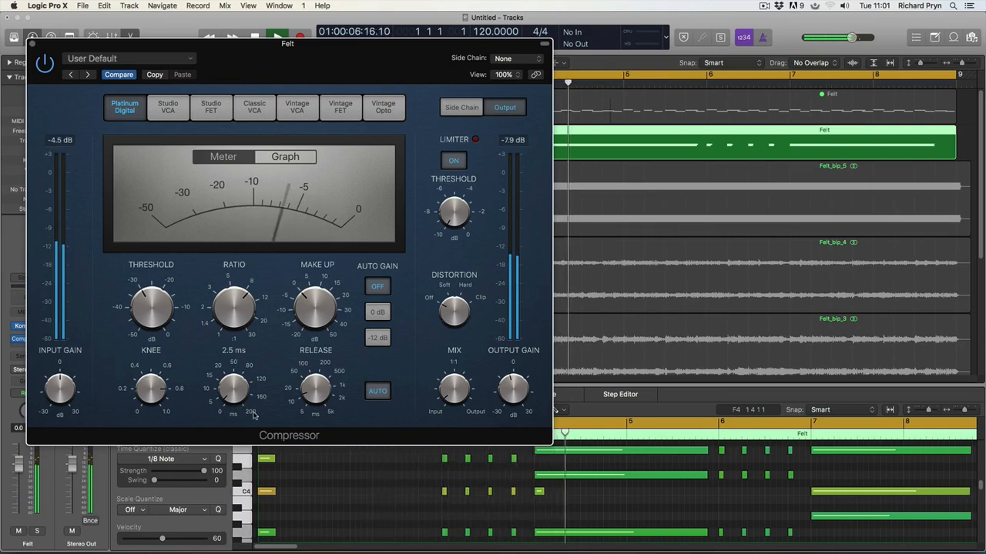
# Step: Raise the compressor attack to 188 ms and set the release to 12 ms
pyautogui.click(246, 404)
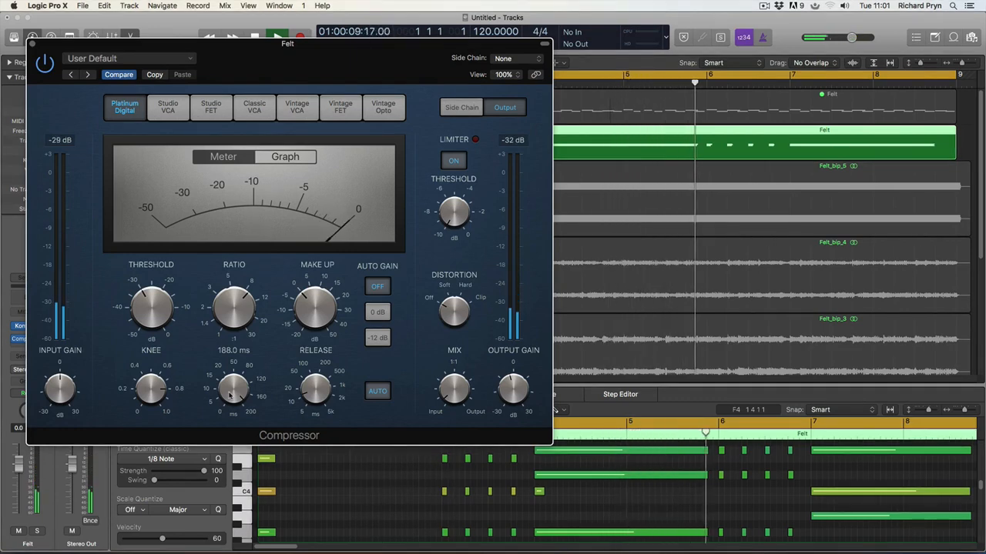
pyautogui.click(231, 391)
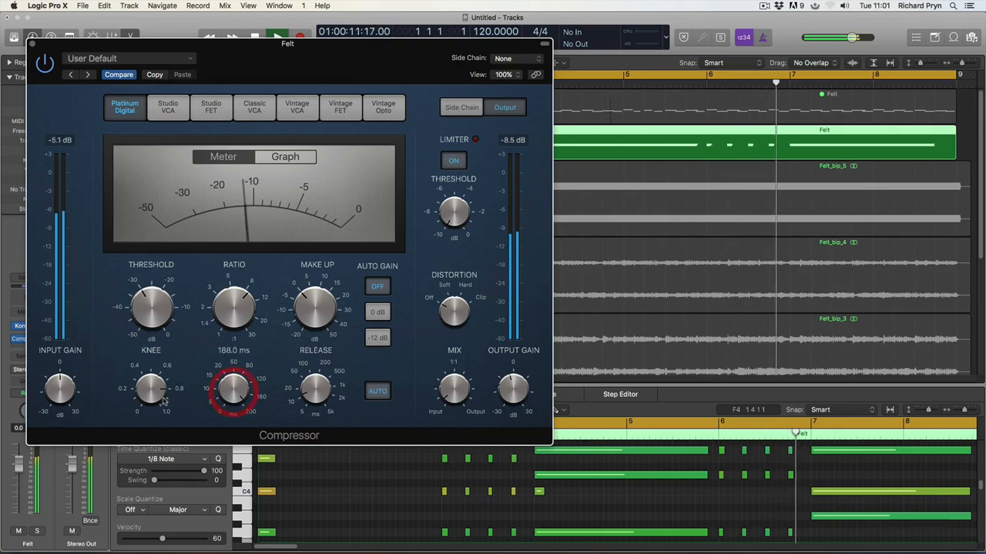
pyautogui.click(151, 389)
pyautogui.click(315, 391)
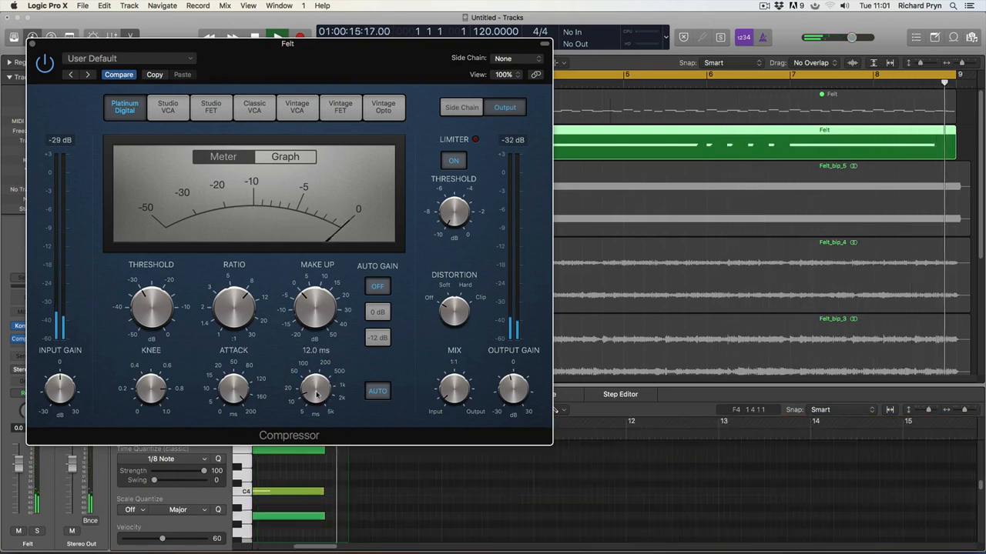
# Step: Max out the release, drop the attack near minimum, raise knee to 1.0, and reposition the window
pyautogui.moveTo(315, 394); pyautogui.dragTo(301, 260)
pyautogui.moveTo(234, 391); pyautogui.dragTo(251, 491)
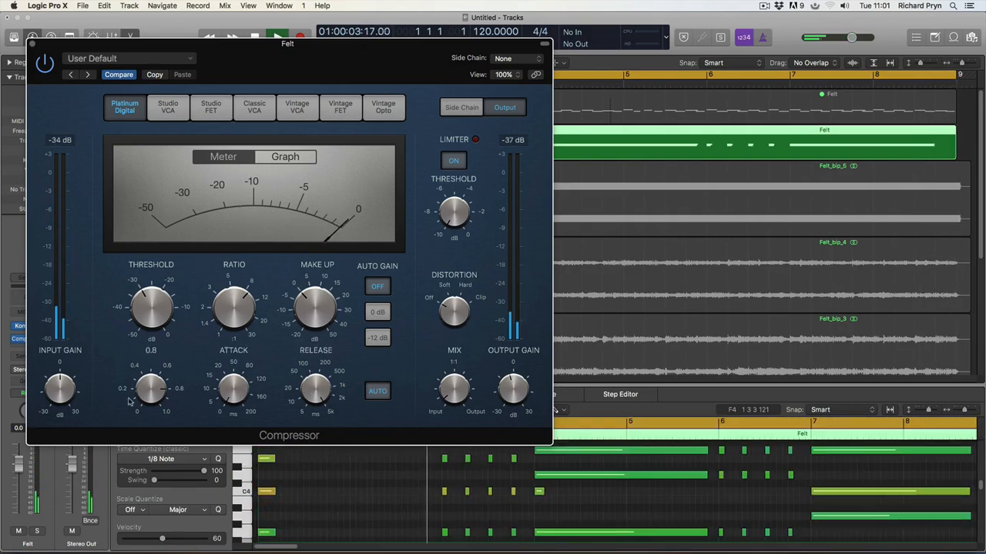
pyautogui.moveTo(157, 393); pyautogui.dragTo(158, 357)
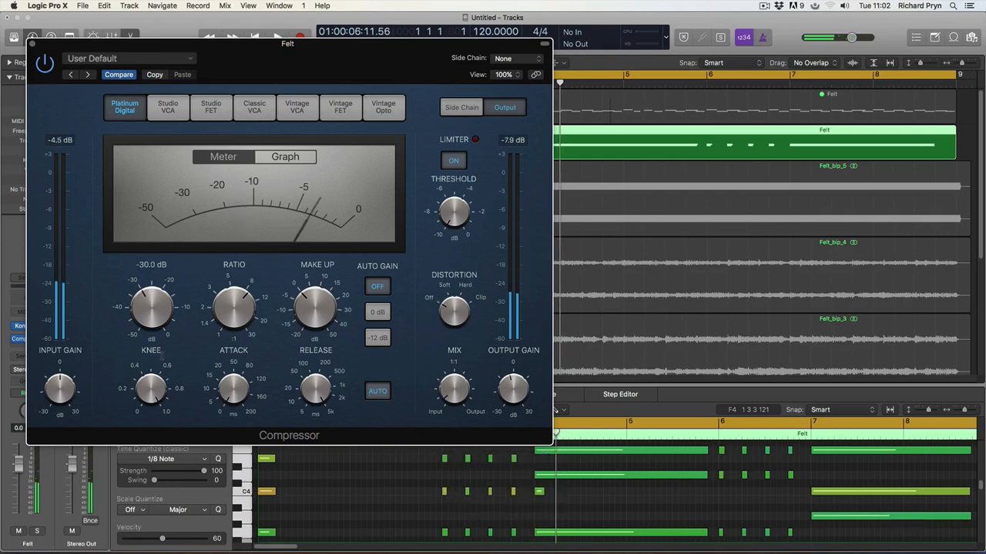
pyautogui.moveTo(34, 46); pyautogui.dragTo(71, 55)
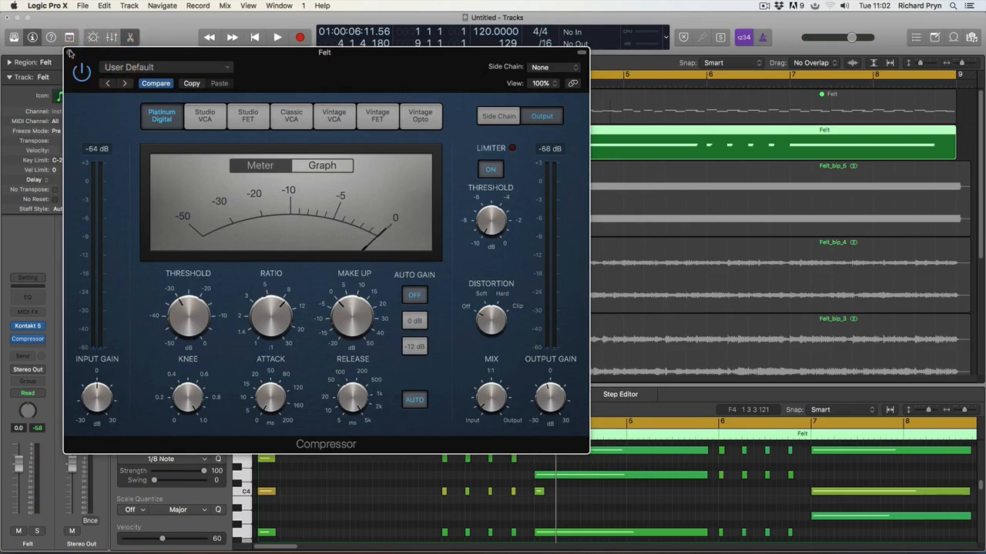
# Step: Close the Compressor and Piano Roll, zoom so all seven tracks fit, and select Felt_bip_1
pyautogui.click(69, 54)
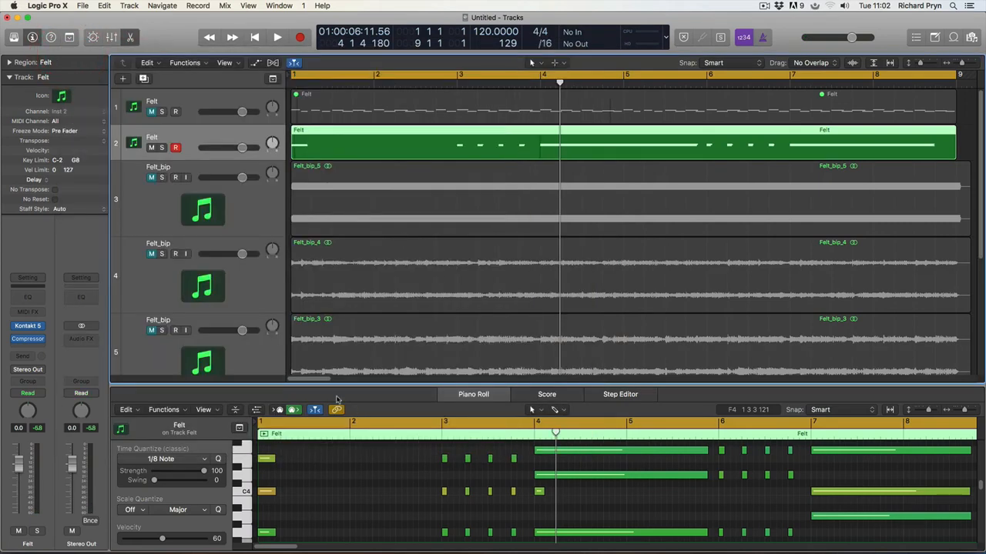
pyautogui.press('p')
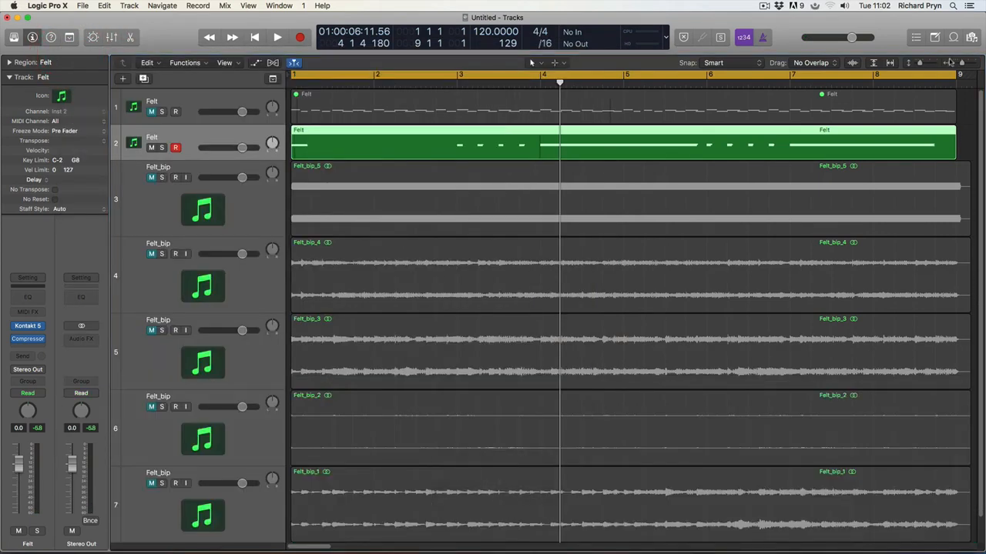
pyautogui.moveTo(960, 63); pyautogui.dragTo(952, 63)
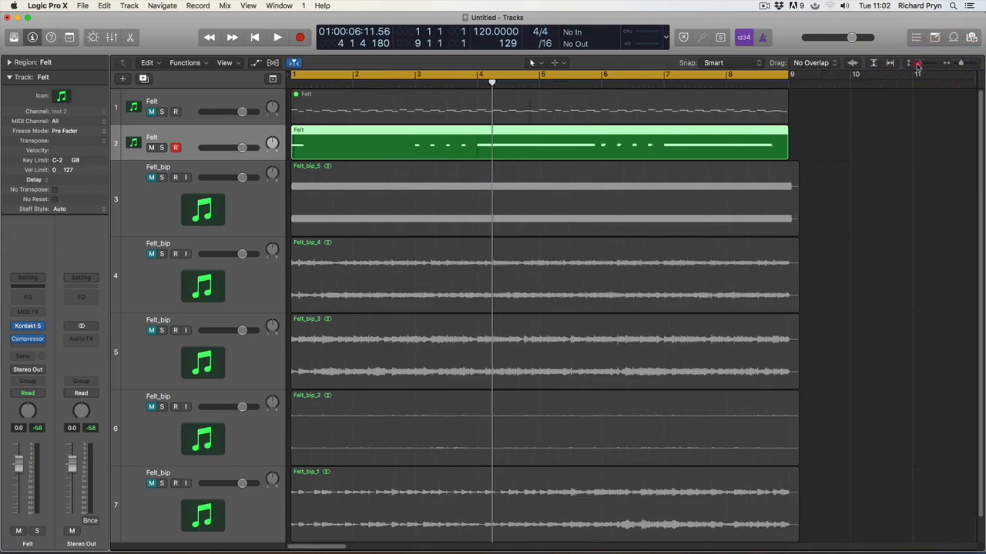
pyautogui.click(918, 64)
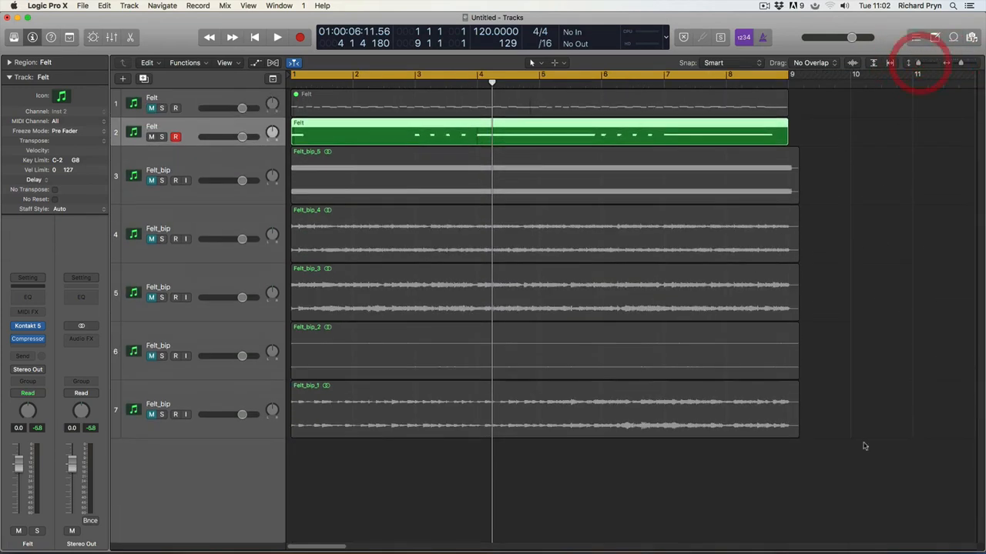
pyautogui.click(723, 416)
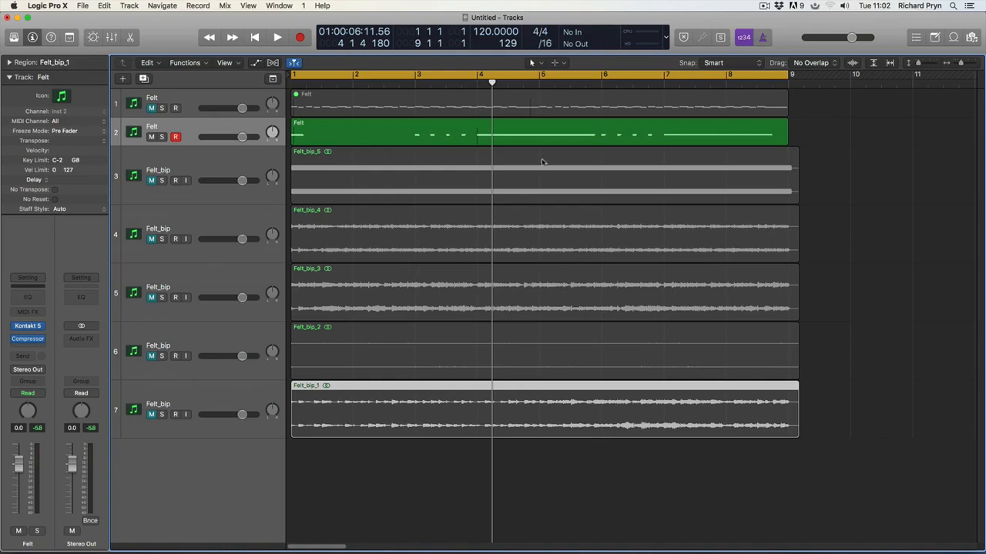
# Step: Play briefly from the song start, then move the playhead to bar 4 and select Felt_bip track 5
pyautogui.click(473, 81)
pyautogui.press('space')
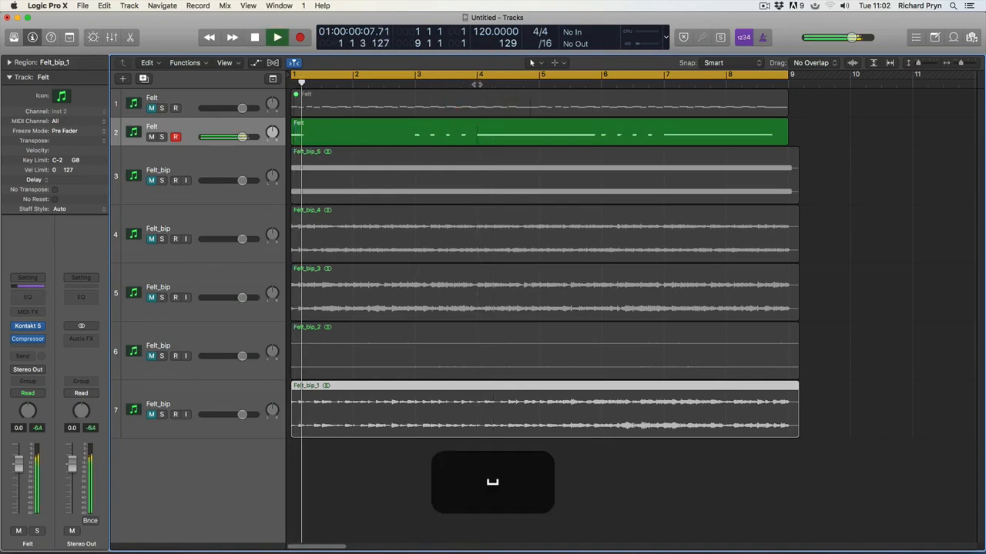
pyautogui.press('space')
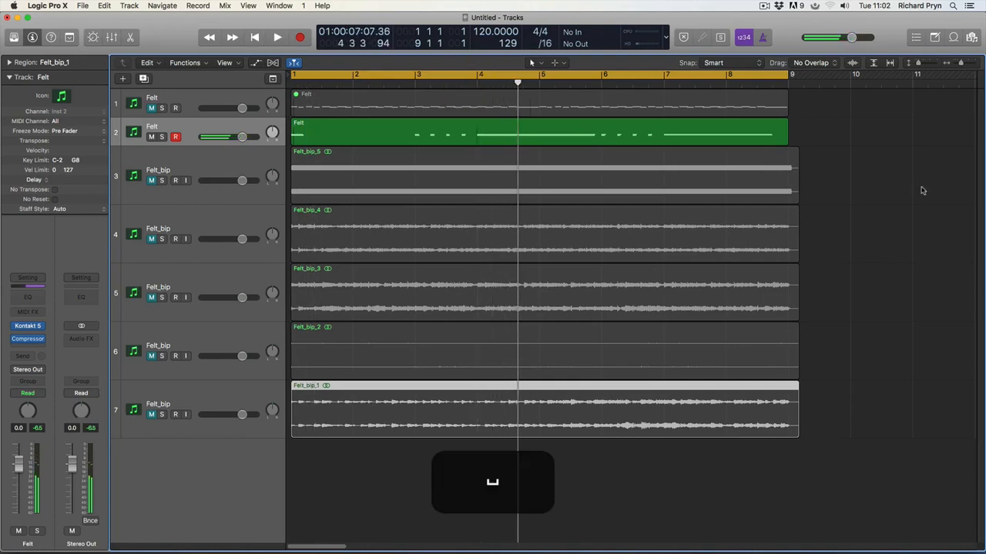
pyautogui.moveTo(964, 64); pyautogui.dragTo(967, 63)
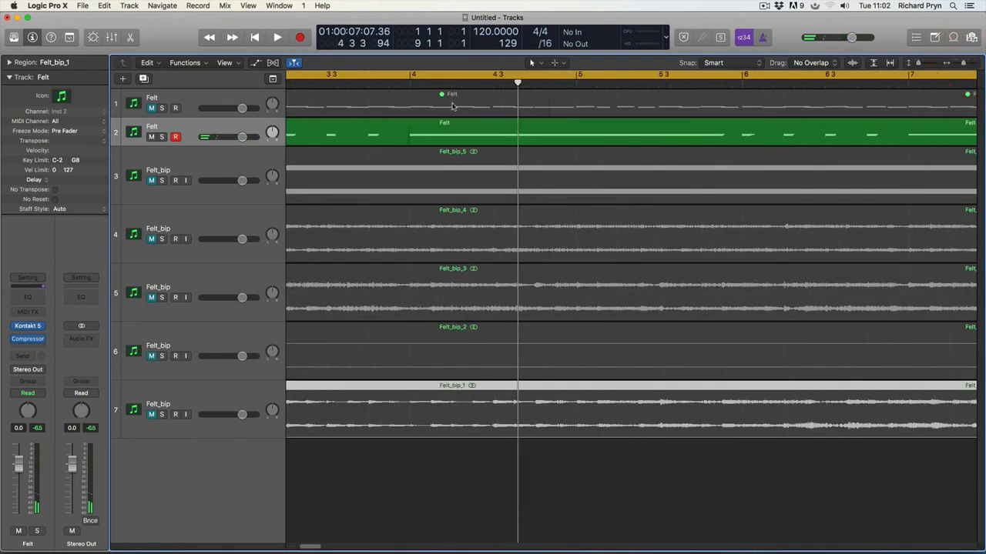
pyautogui.click(405, 80)
pyautogui.click(420, 309)
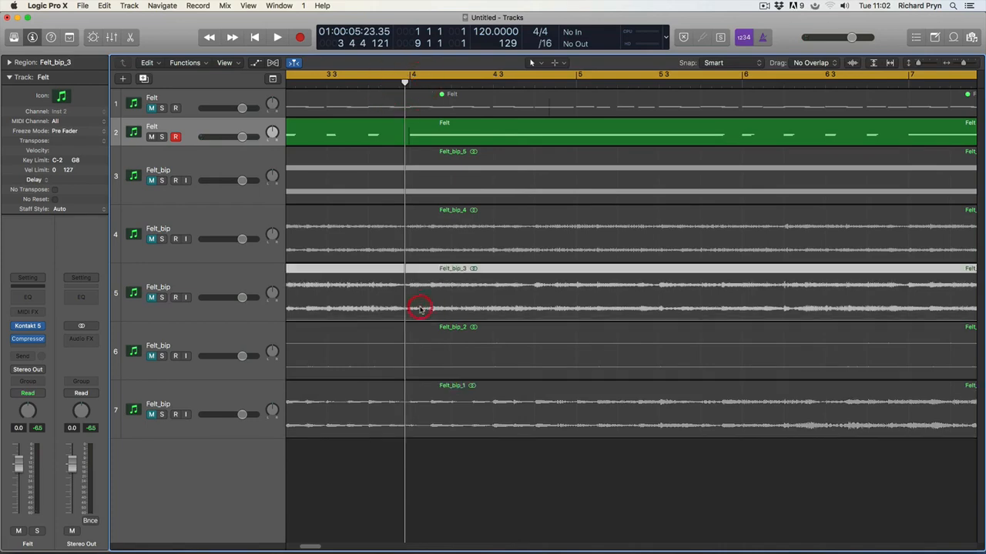
pyautogui.click(206, 286)
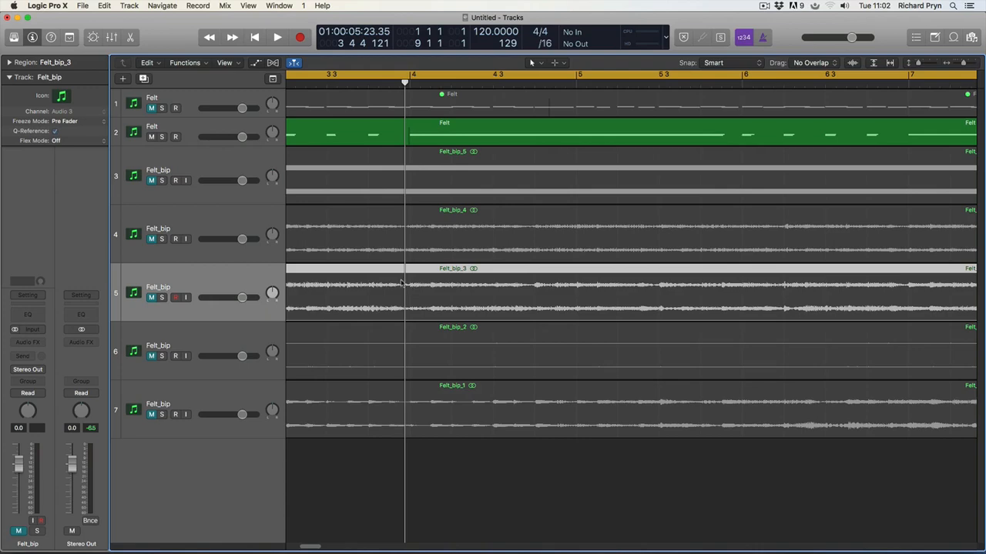
# Step: Play track 5 from the start, then zoom out to show the whole arrangement, bars 1 to 17
pyautogui.press('space')
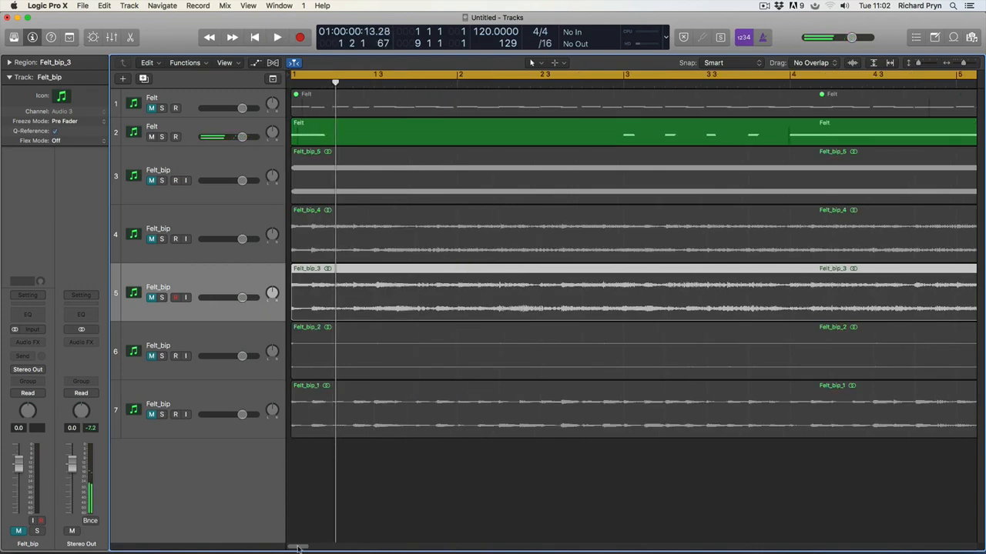
pyautogui.moveTo(298, 548); pyautogui.dragTo(307, 547)
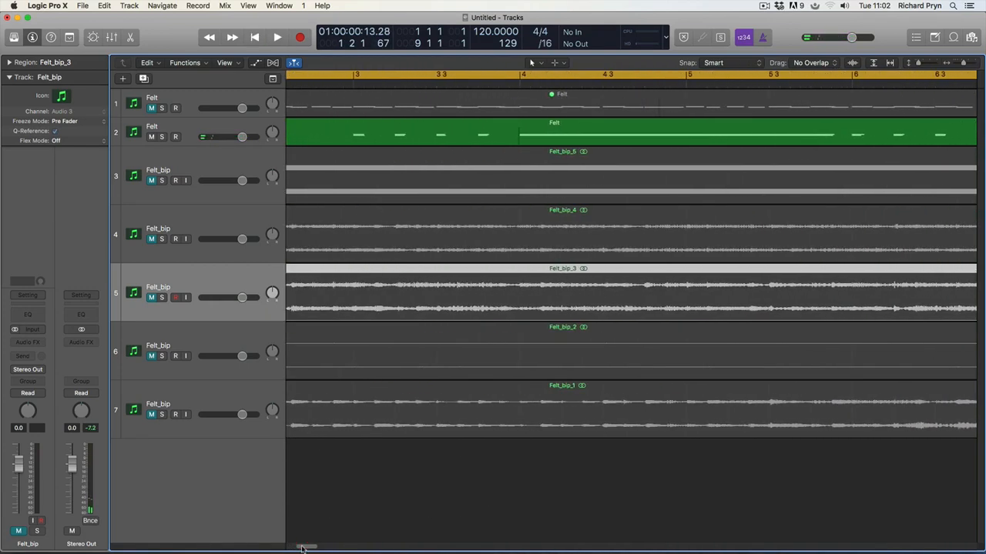
pyautogui.press('z')
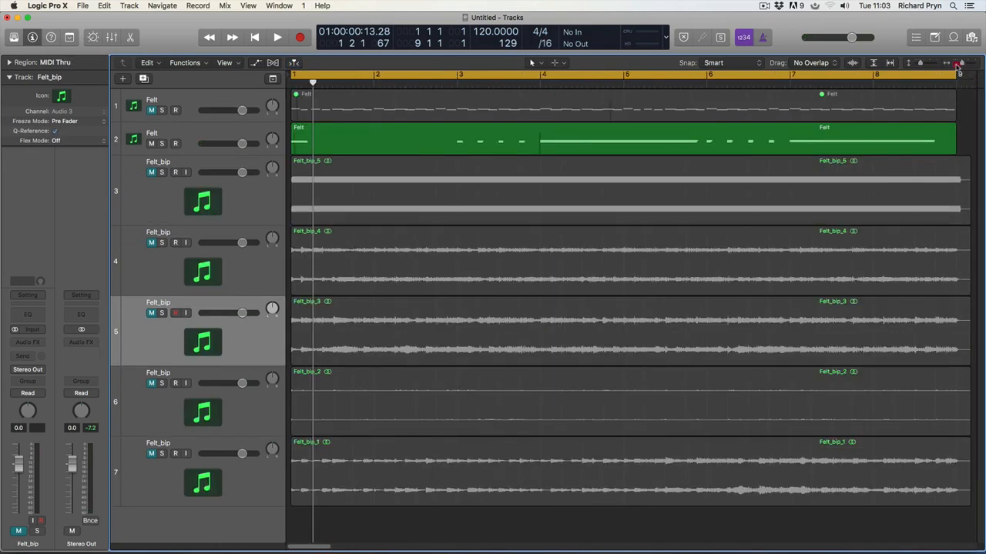
pyautogui.moveTo(960, 63); pyautogui.dragTo(958, 63)
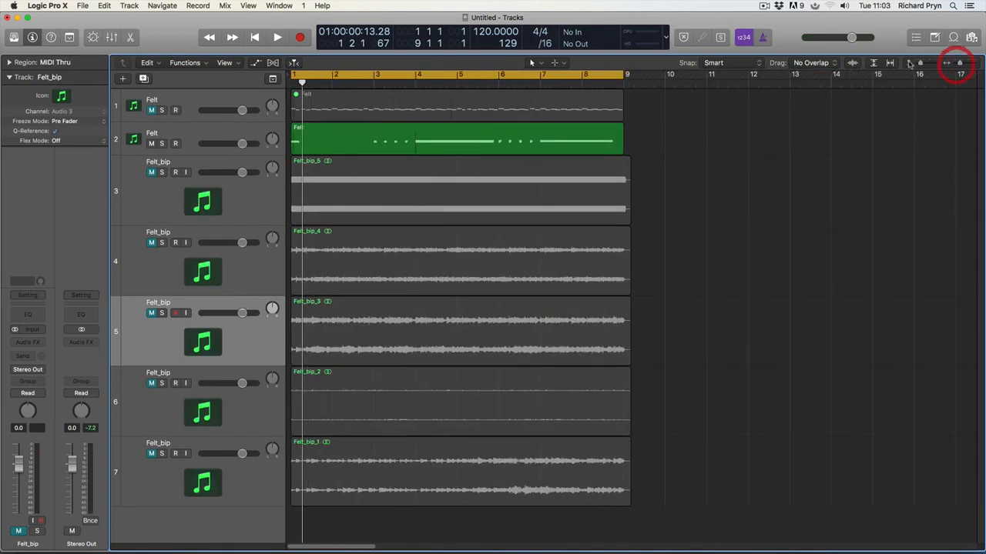
pyautogui.click(719, 198)
pyautogui.click(193, 110)
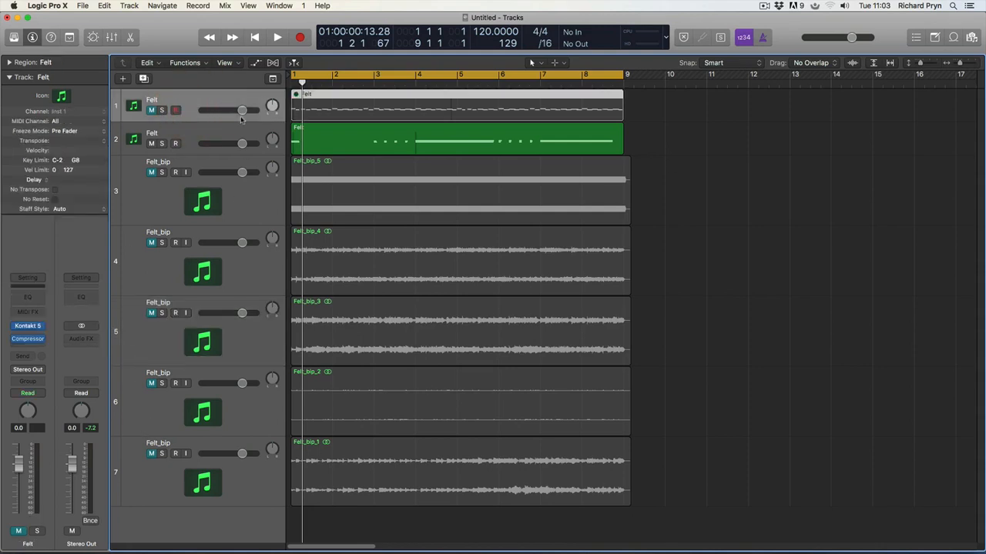
pyautogui.click(202, 137)
pyautogui.click(28, 340)
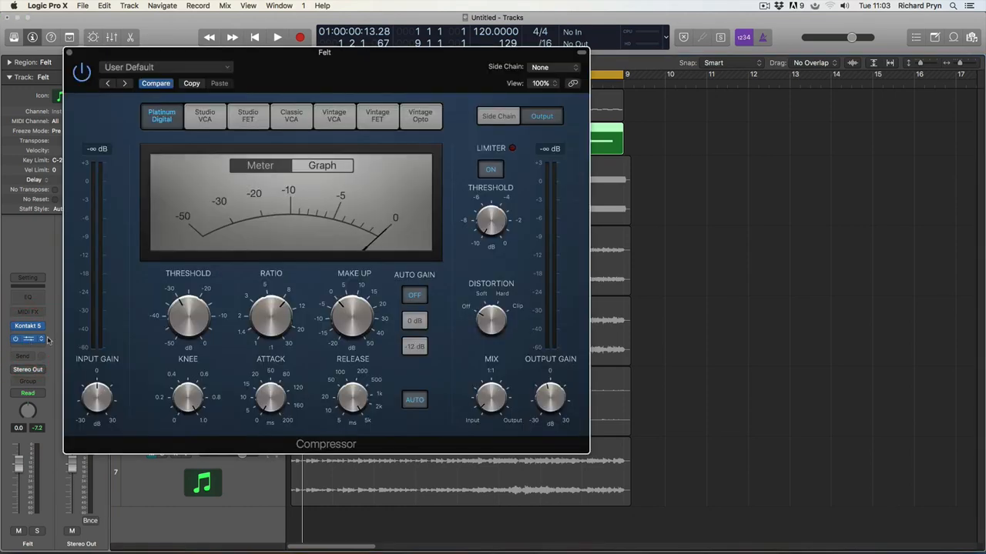
pyautogui.click(248, 116)
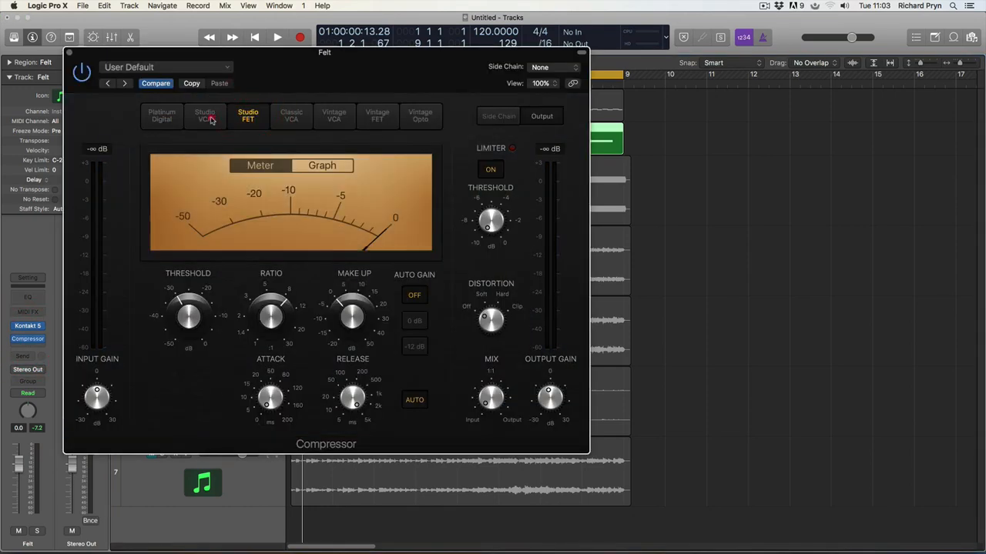
pyautogui.click(207, 117)
pyautogui.click(334, 115)
pyautogui.click(377, 116)
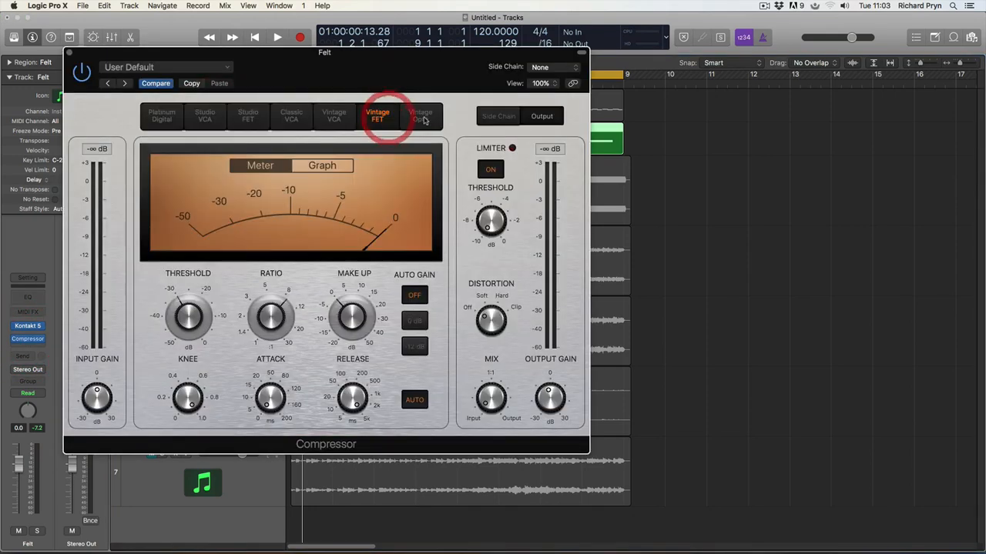
pyautogui.click(420, 116)
pyautogui.click(381, 115)
pyautogui.click(335, 116)
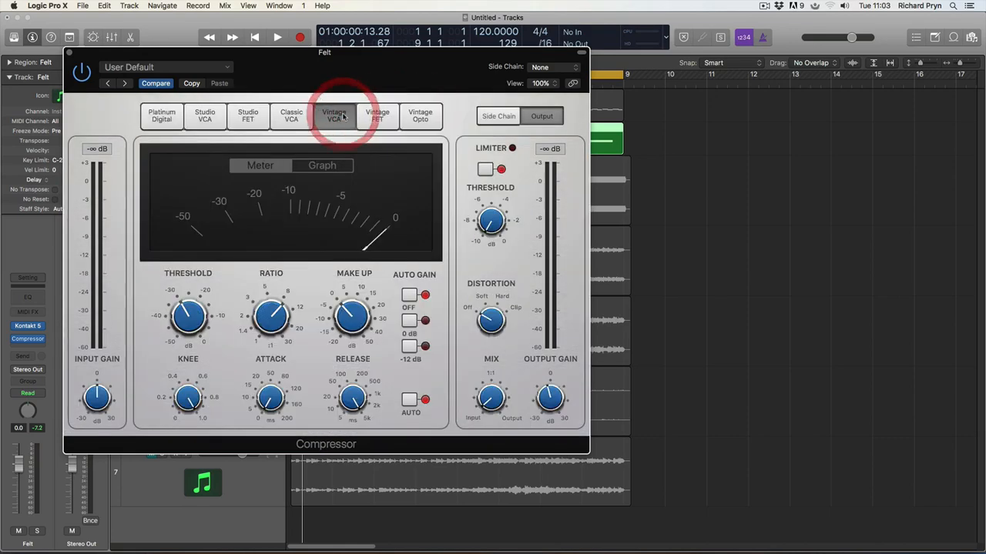
pyautogui.click(292, 116)
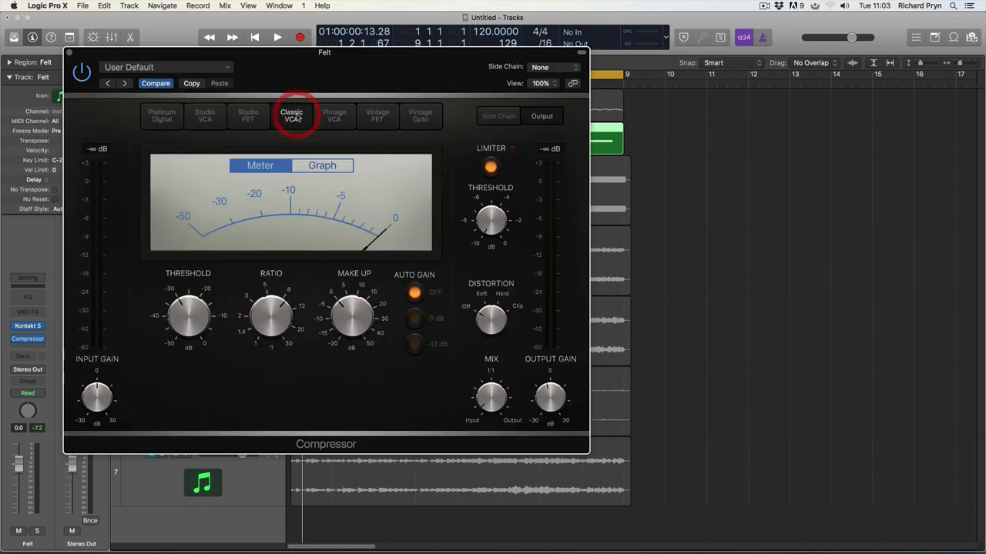
pyautogui.click(247, 115)
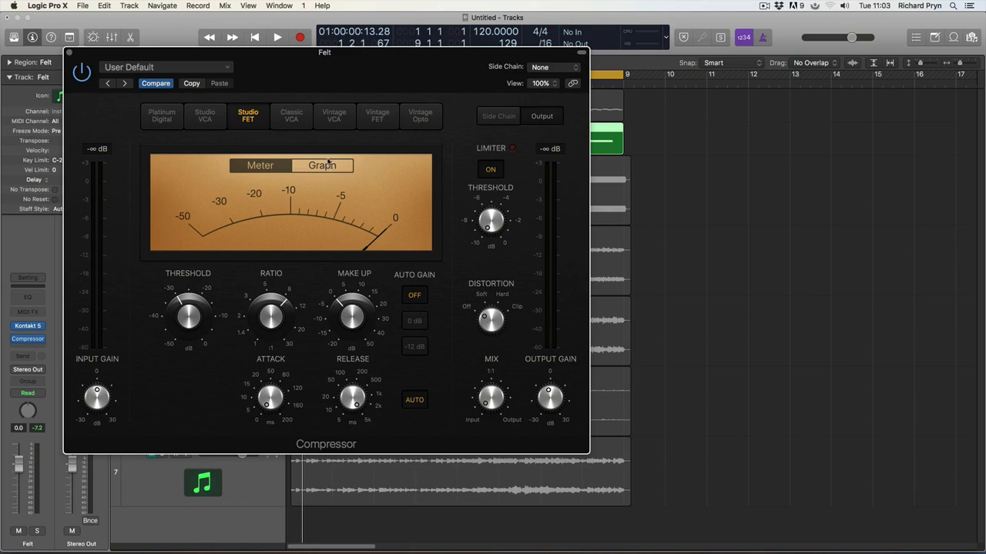
pyautogui.click(160, 117)
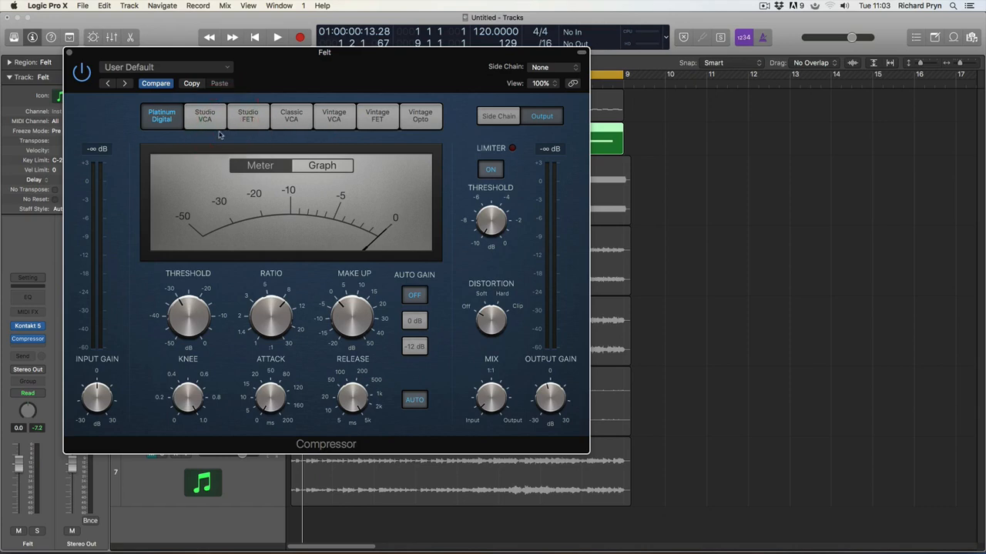
pyautogui.click(69, 53)
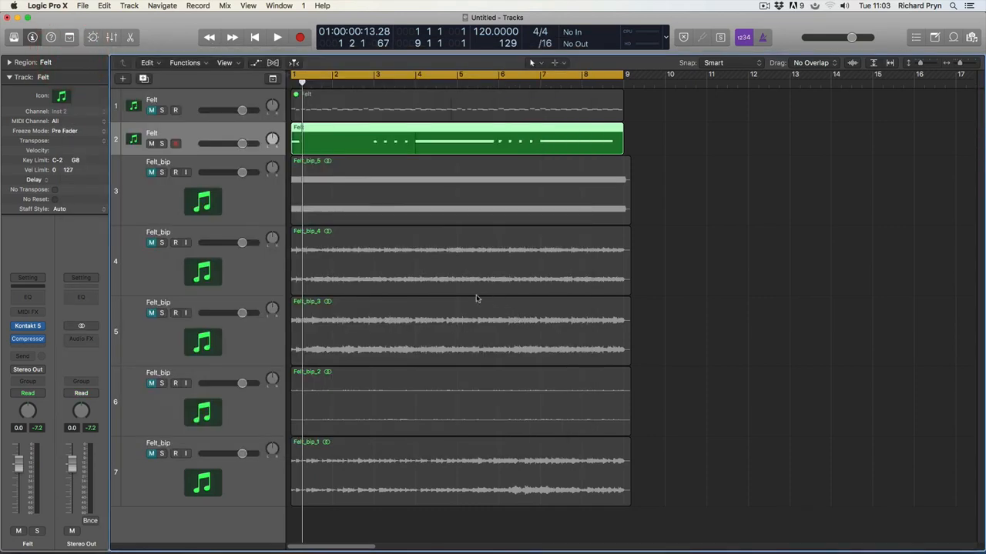